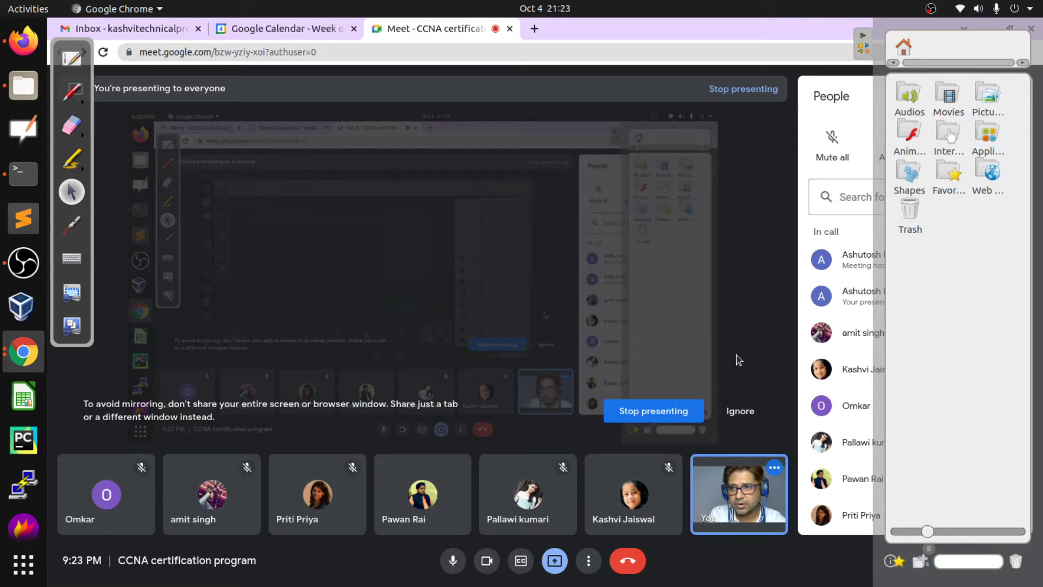
Switch to the terminal, launch Cisco Packet Tracer with the packettracer command, and collapse the annotation library covering its window
key("alt+Tab")
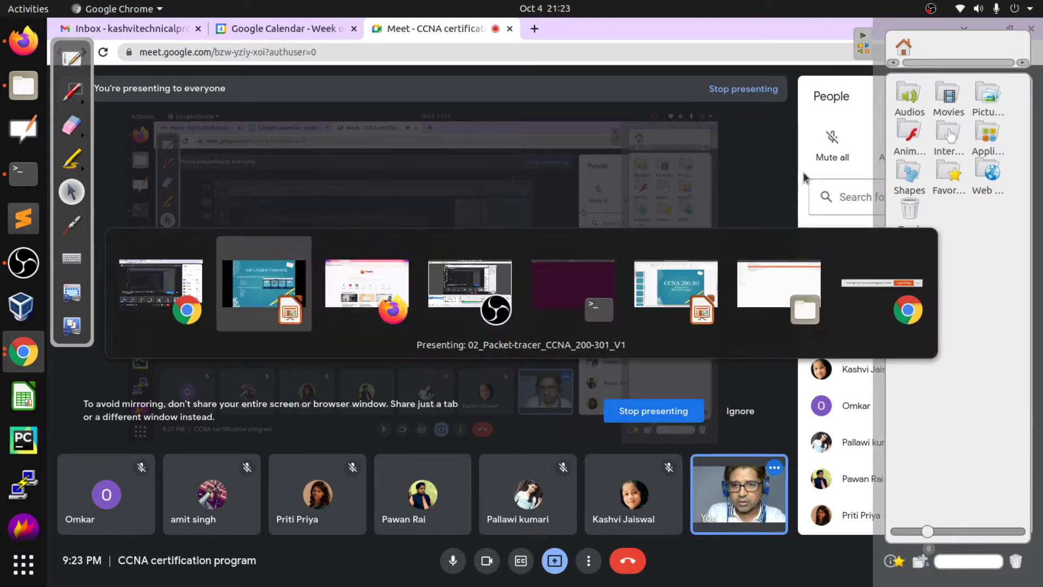
key("alt+Tab")
key("alt+Tab")
key("alt+Tab")
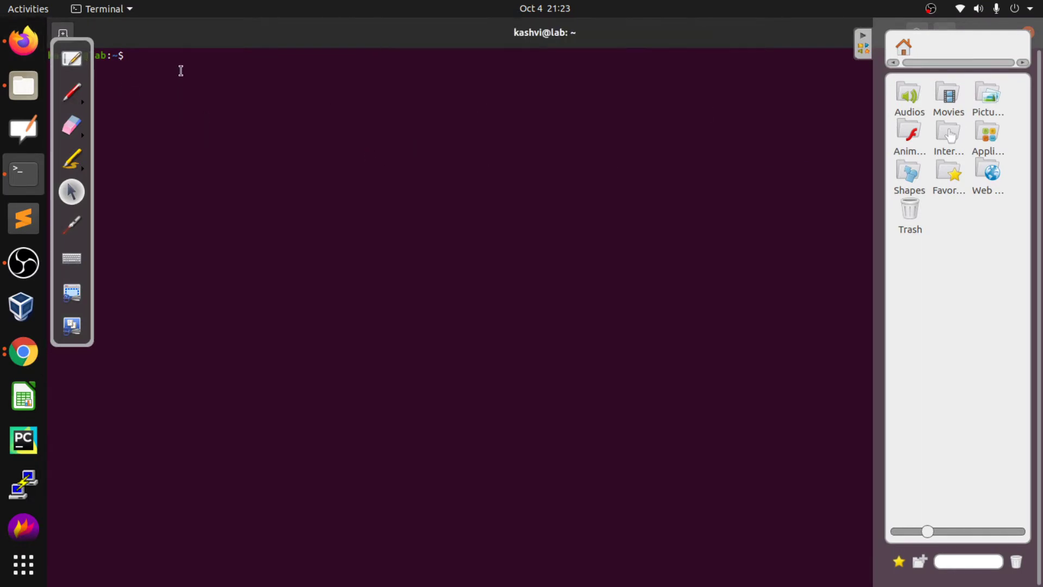
type("pc")
key("BackSpace")
type("ackettracer")
key("Return")
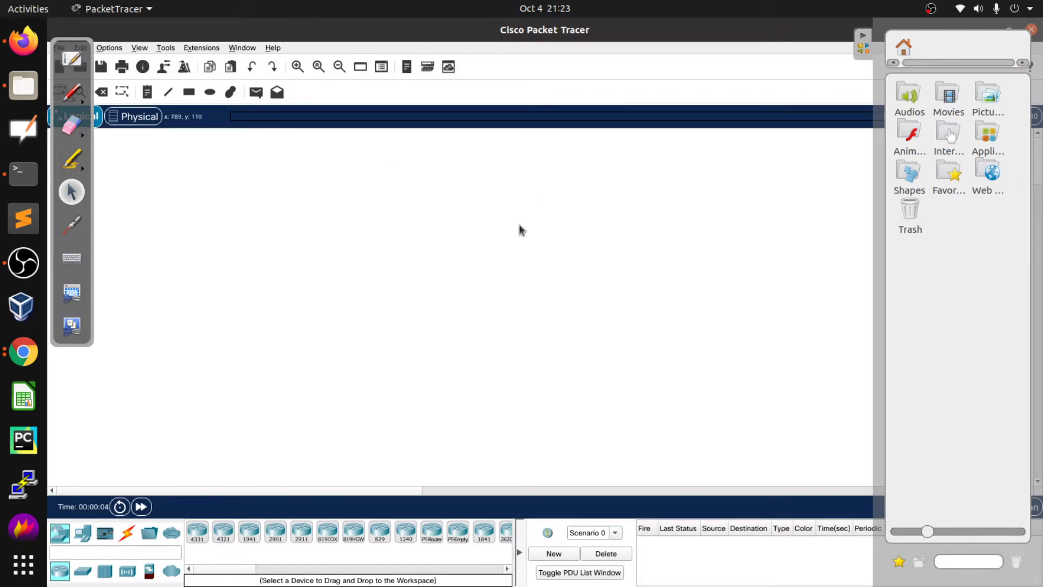
left_click(864, 35)
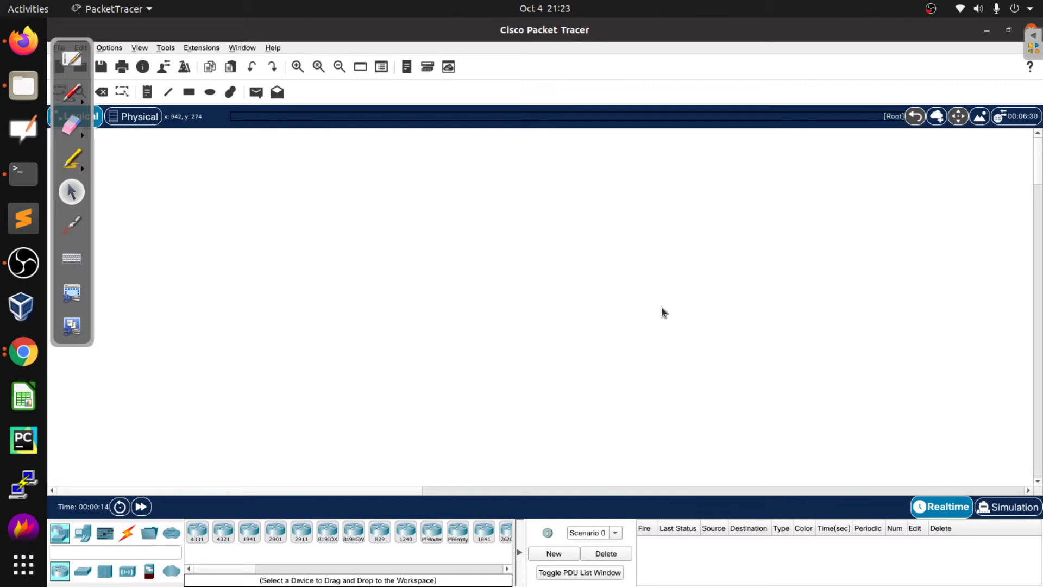
Switch to the slideshow and go back to the Packet-tracer slide that lists Realtime through Event List Filters
key("alt+Tab")
key("alt+Tab")
key("alt+Tab")
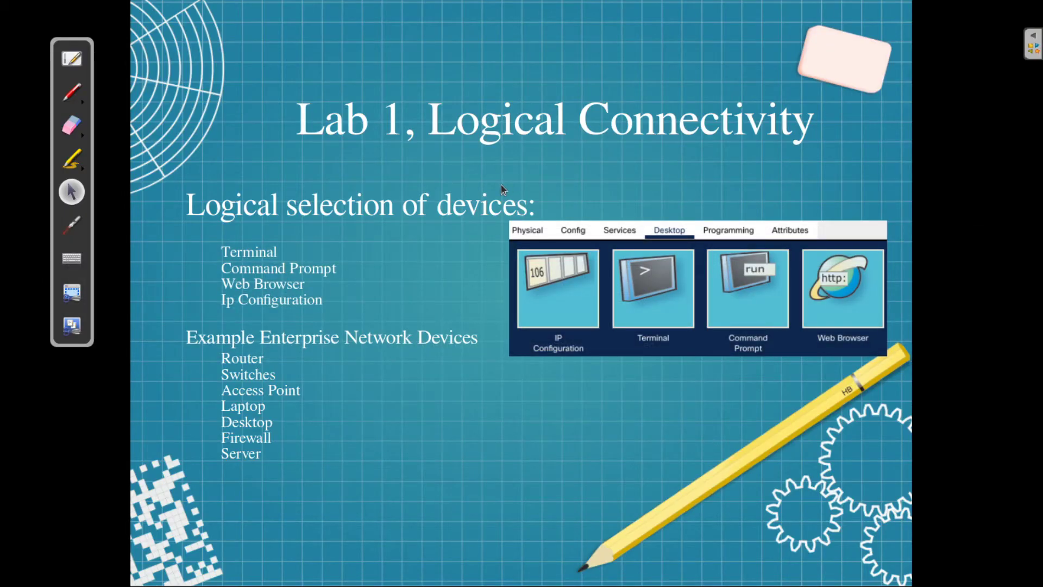
key("Left")
key("Left")
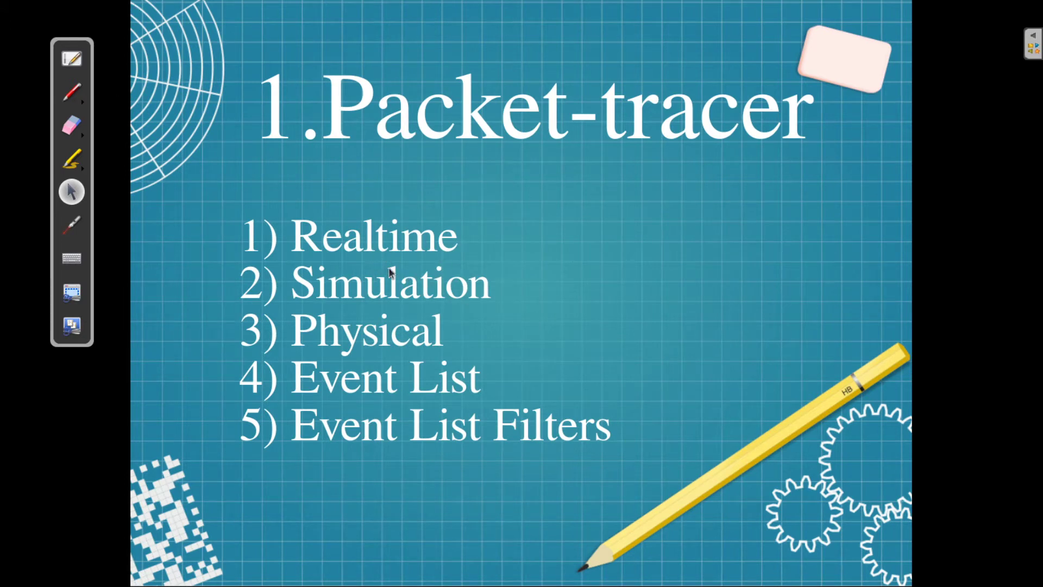
Compare the Cisco Packet Tracer window with the features listed on the slideshow's Packet-tracer slide
key("alt+Tab")
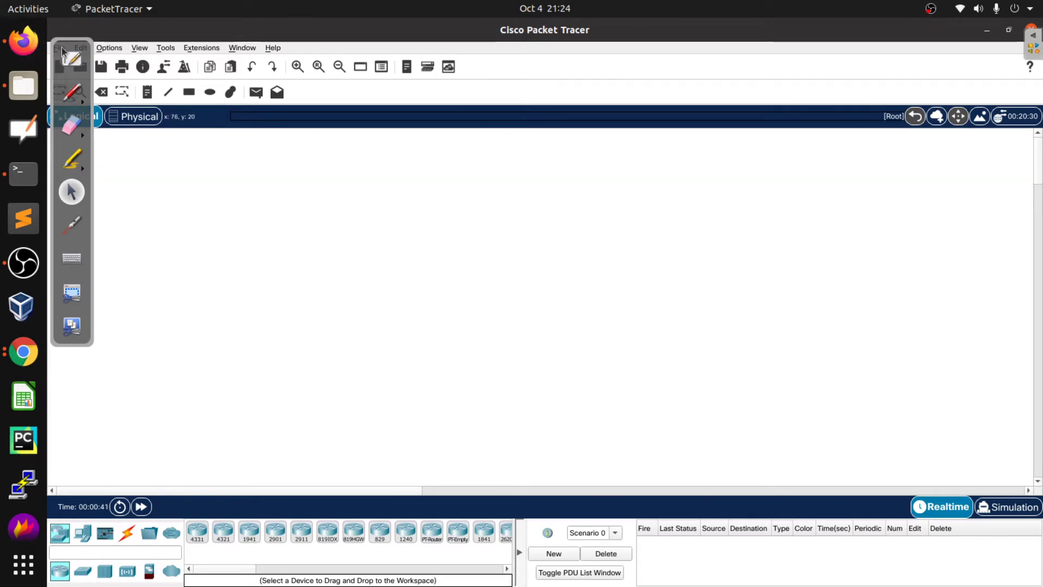
left_click(72, 98)
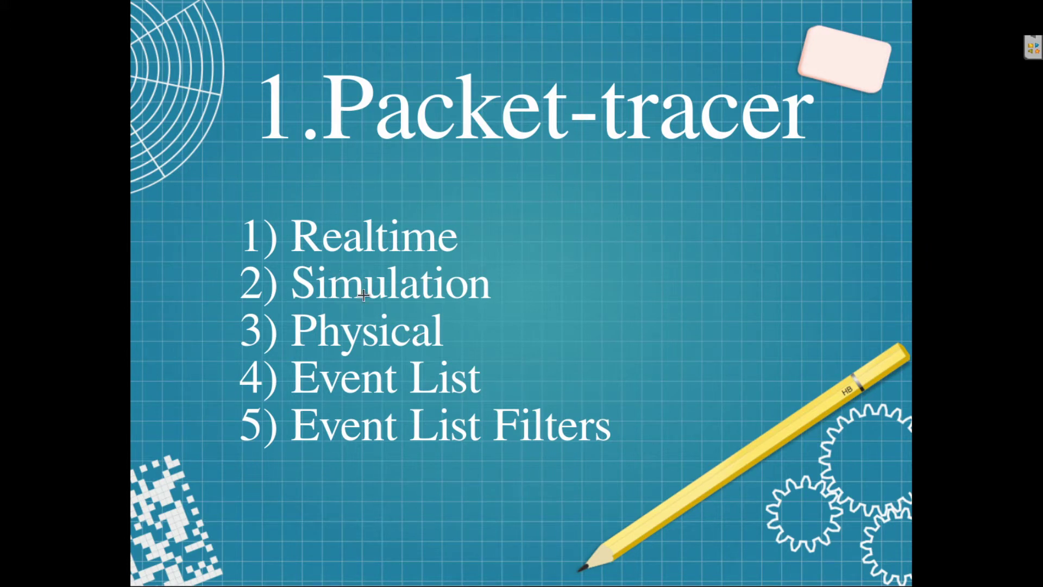
key("alt+Tab")
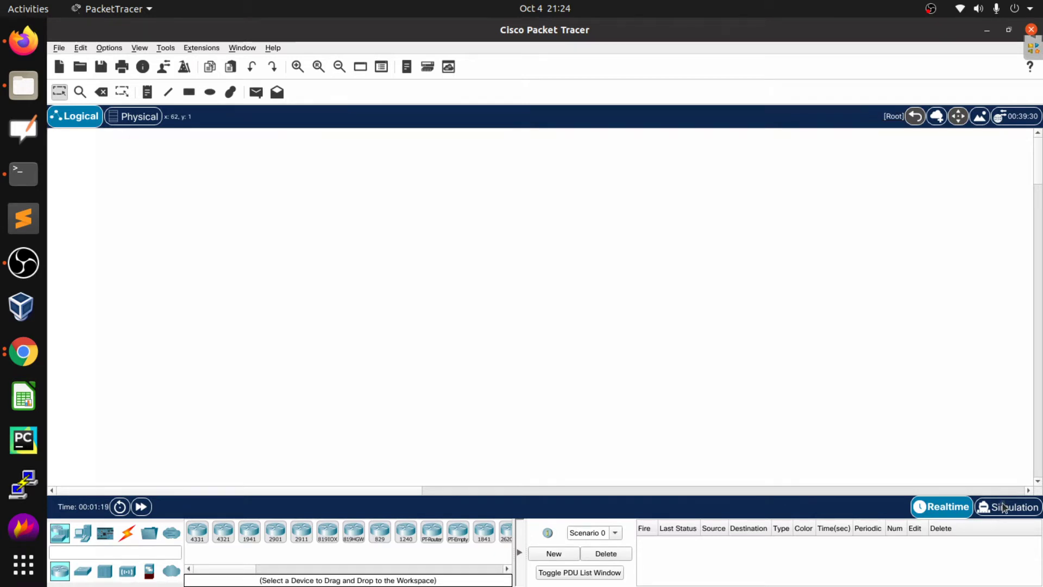
key("alt+Tab")
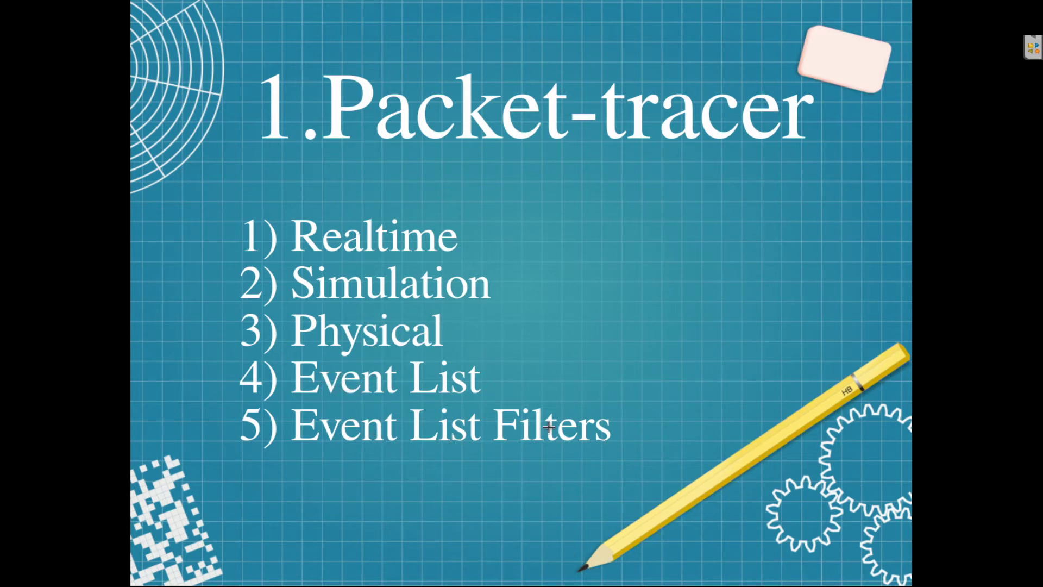
key("alt+Tab")
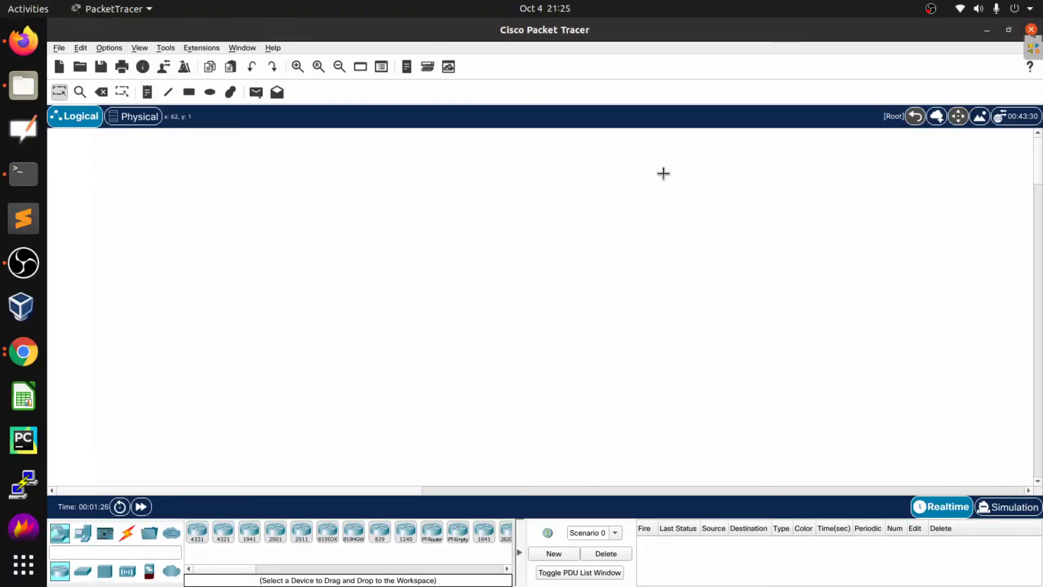
Restore the annotation overlay's selection pointer with its library collapsed, and switch Packet Tracer to Simulation mode
left_click(1034, 48)
left_click(72, 92)
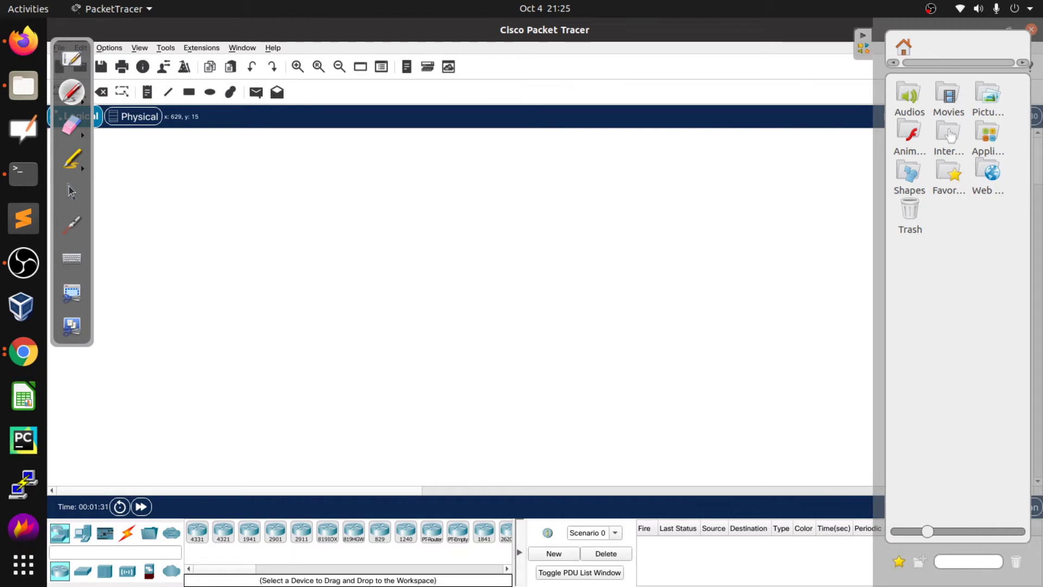
left_click(72, 191)
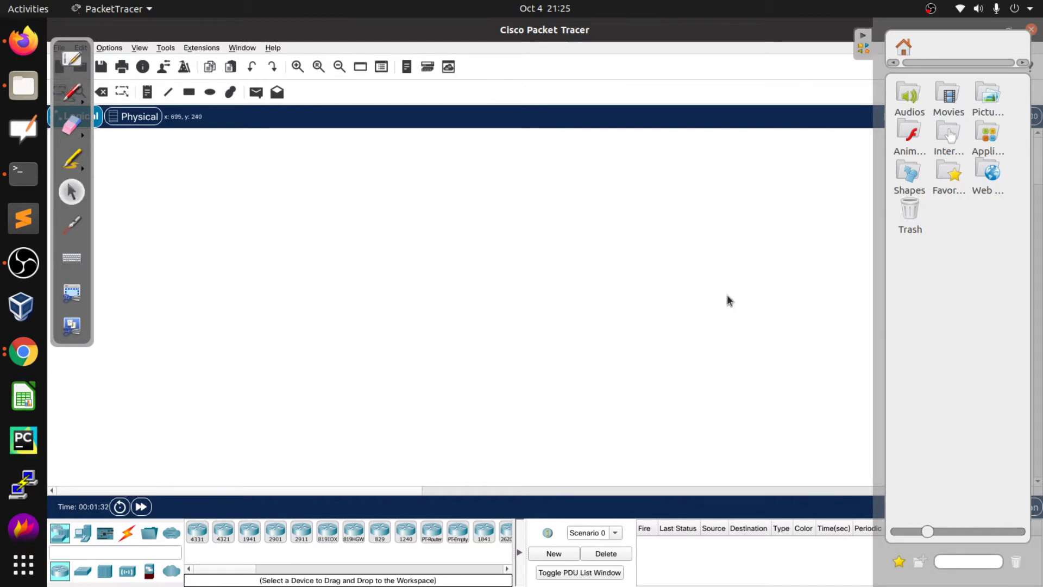
left_click(863, 37)
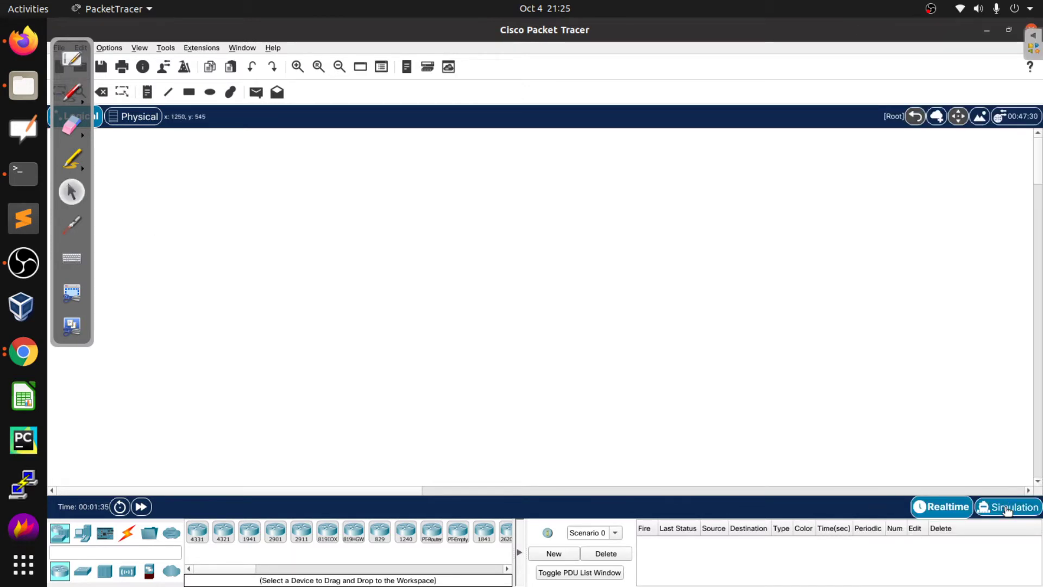
key("shift+s")
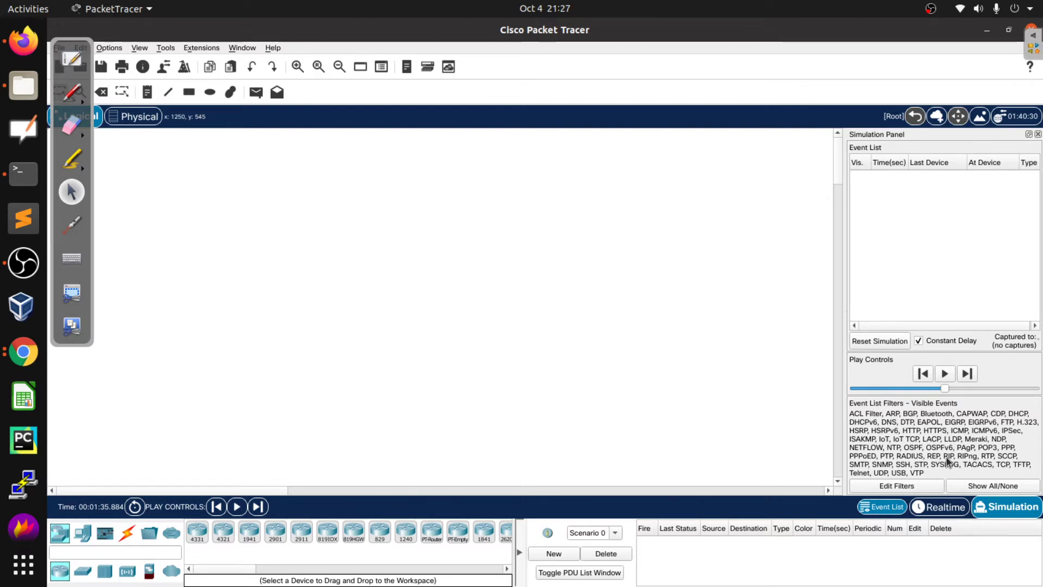
Switch to the slideshow and advance to the slide that lists Network Devices through Wireless Devices
key("alt+Tab")
key("alt+Tab")
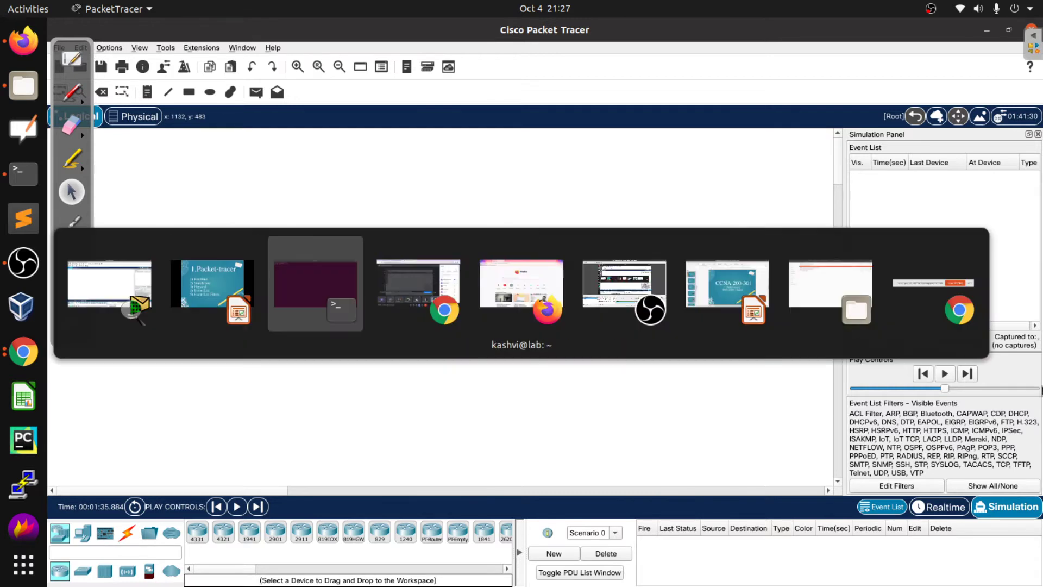
key("alt+shift+Tab")
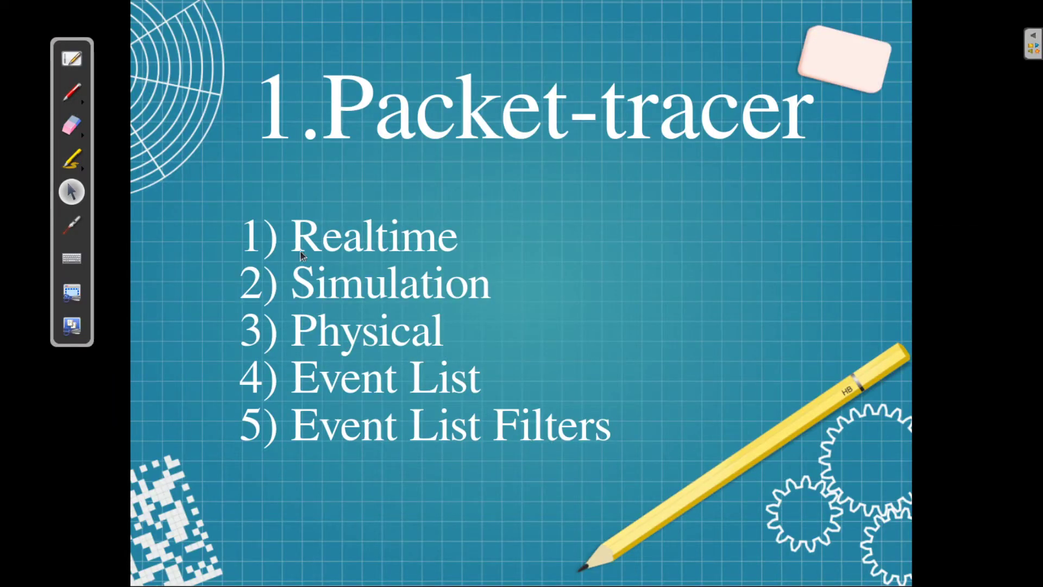
left_click(443, 256)
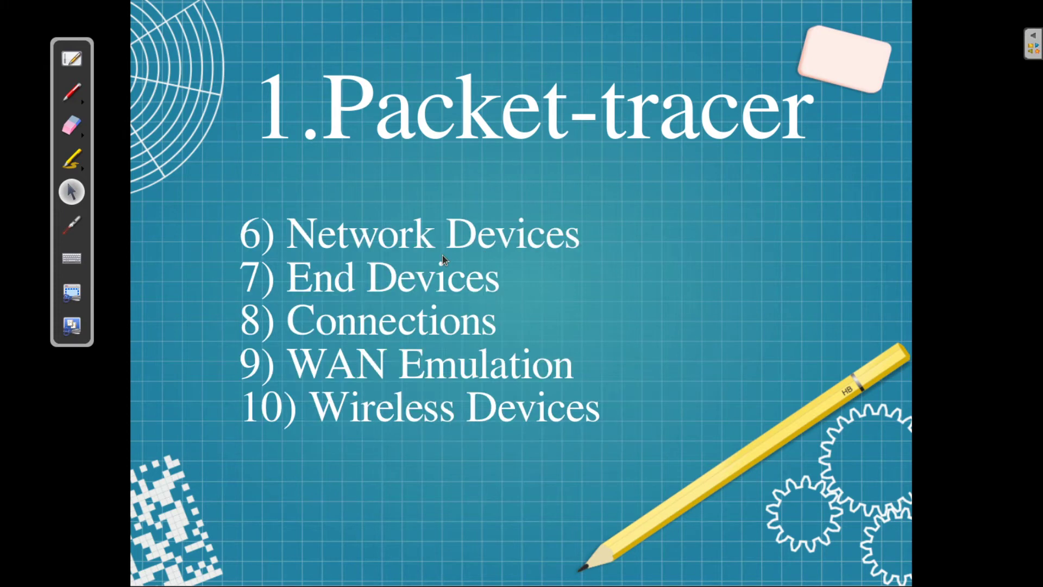
Return to Cisco Packet Tracer and examine the available router and switch models
key("alt+Tab")
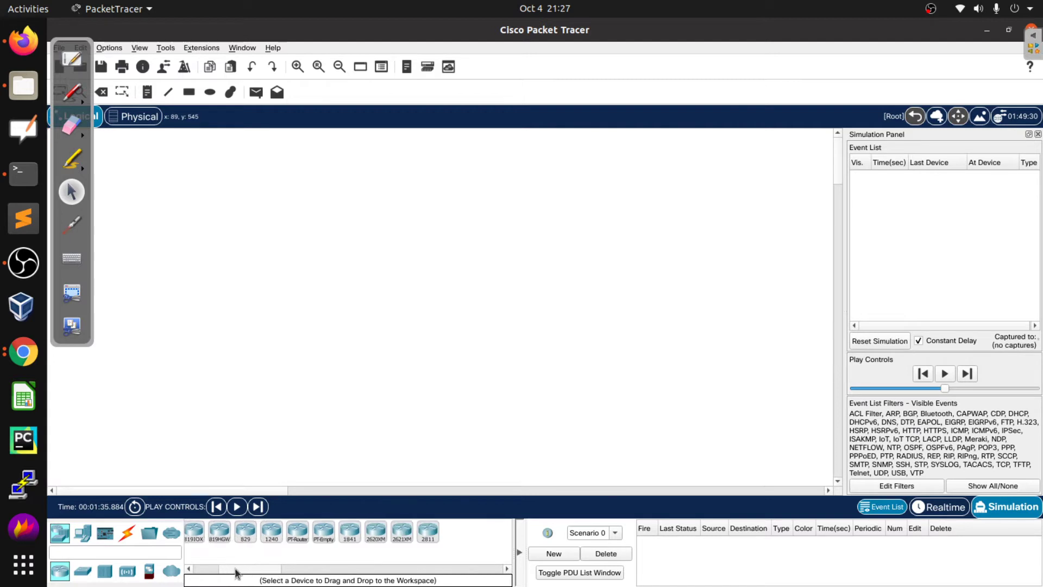
left_click(188, 569)
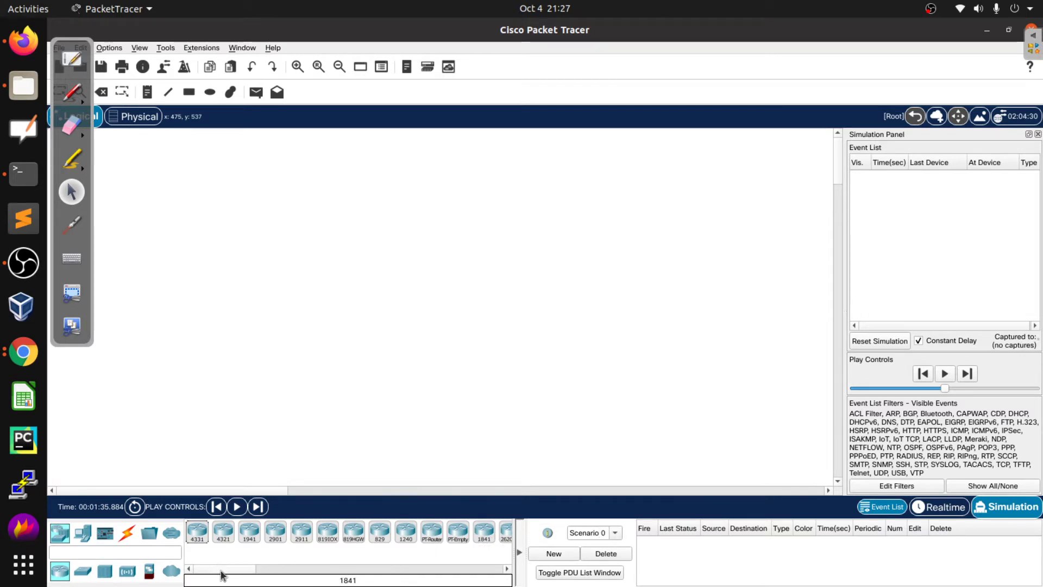
left_click_drag(220, 569, 251, 571)
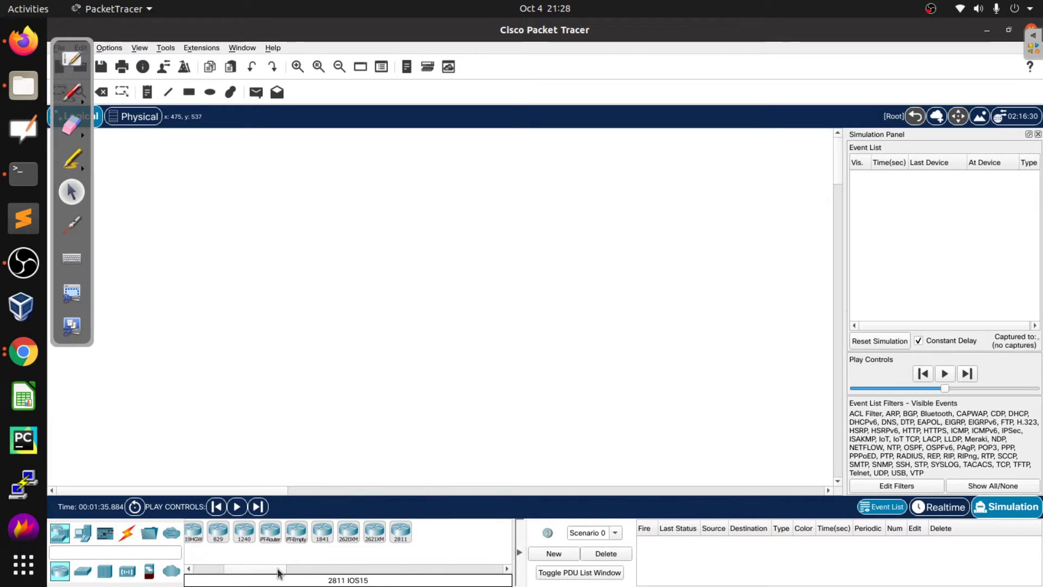
left_click_drag(278, 574, 220, 569)
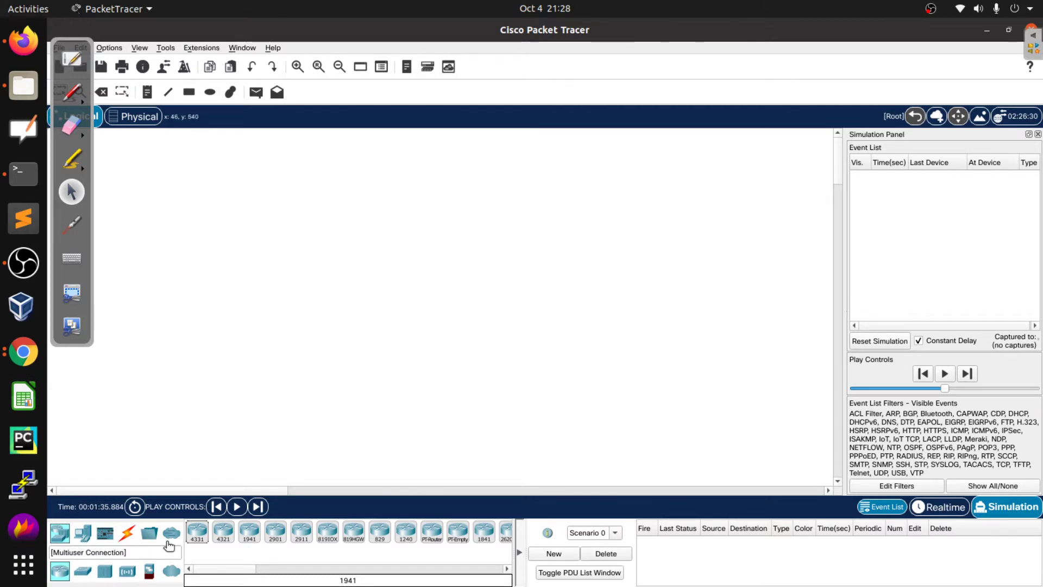
left_click(82, 569)
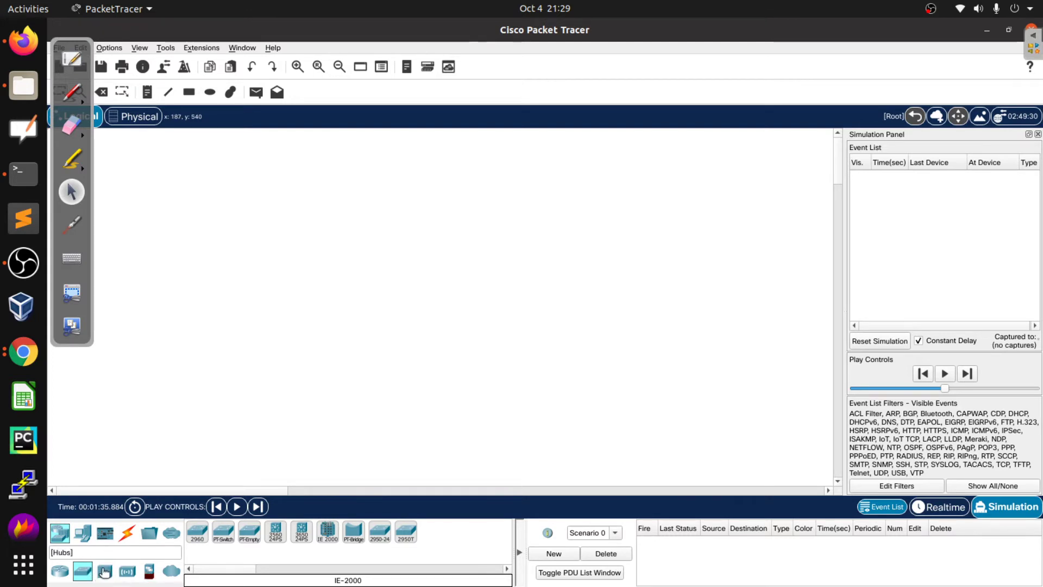
Examine the available wireless device, firewall and WAN emulation models
left_click(127, 570)
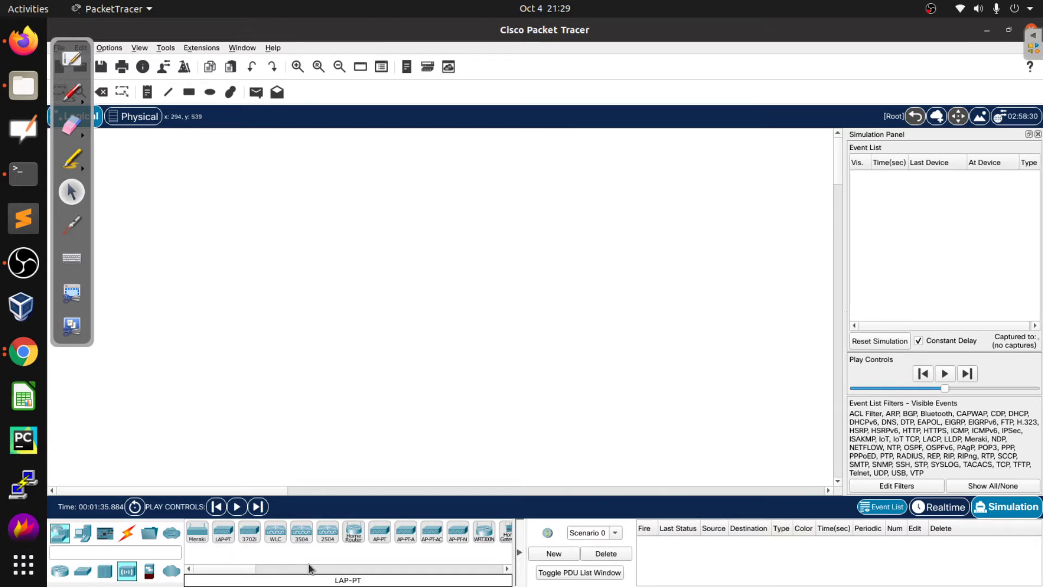
left_click(277, 535)
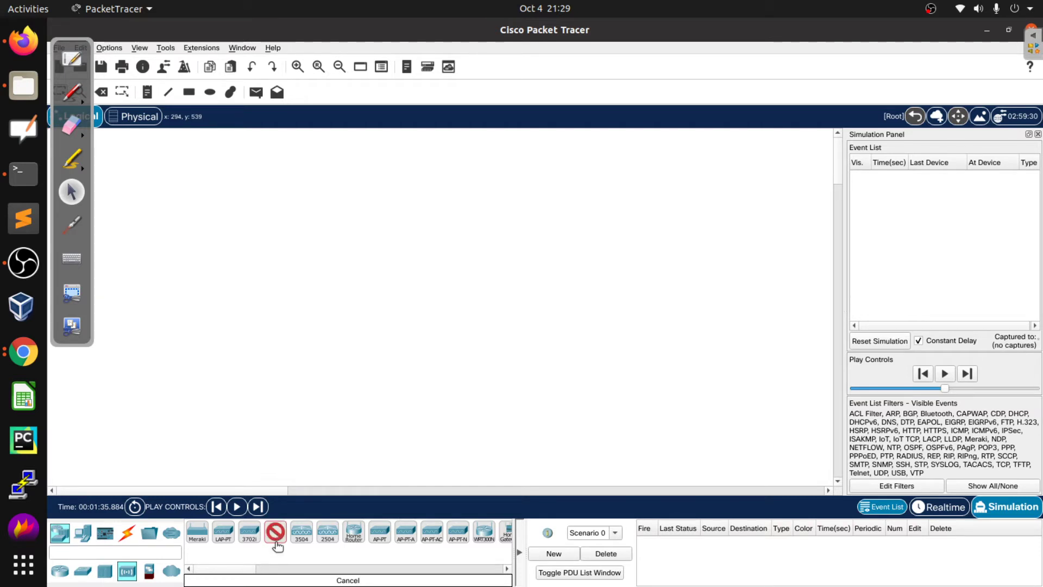
left_click(277, 536)
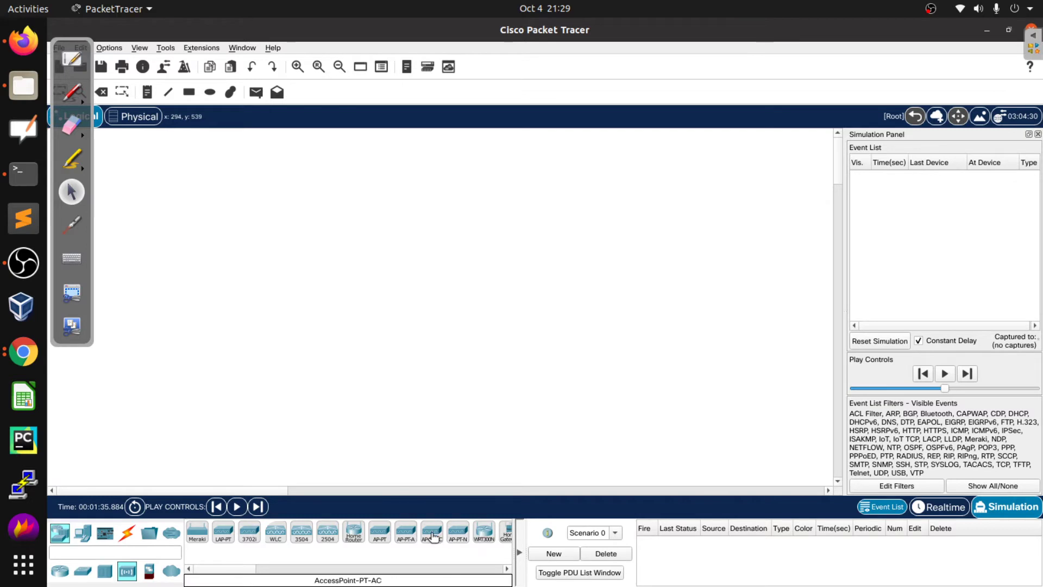
left_click(483, 537)
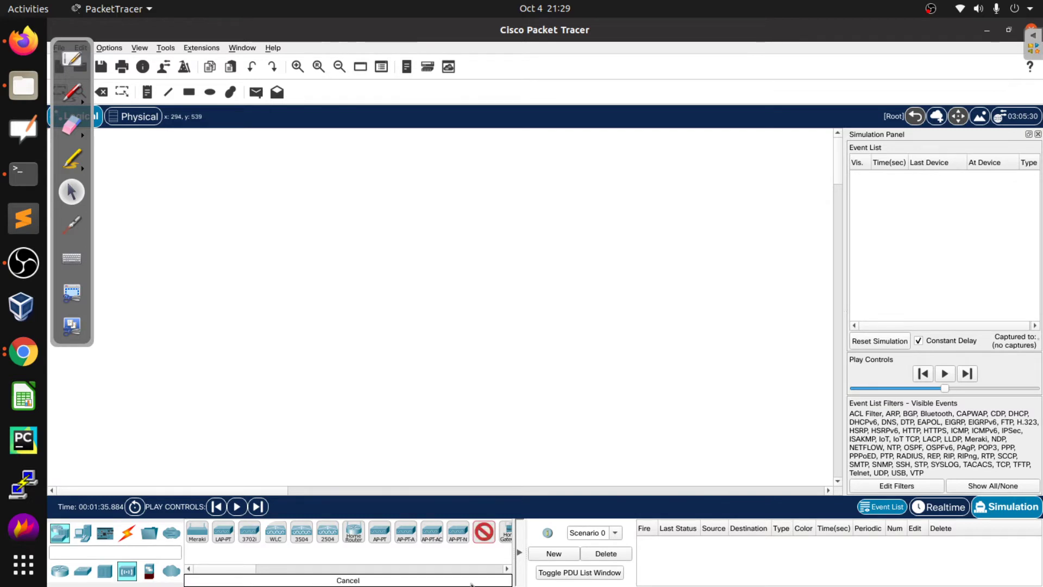
key("Escape")
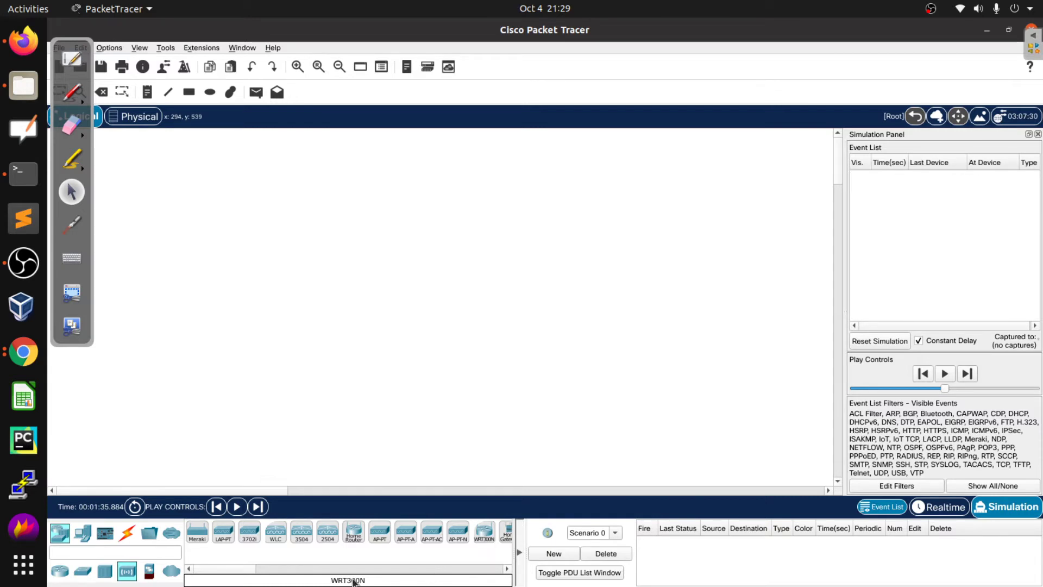
left_click_drag(220, 570, 253, 571)
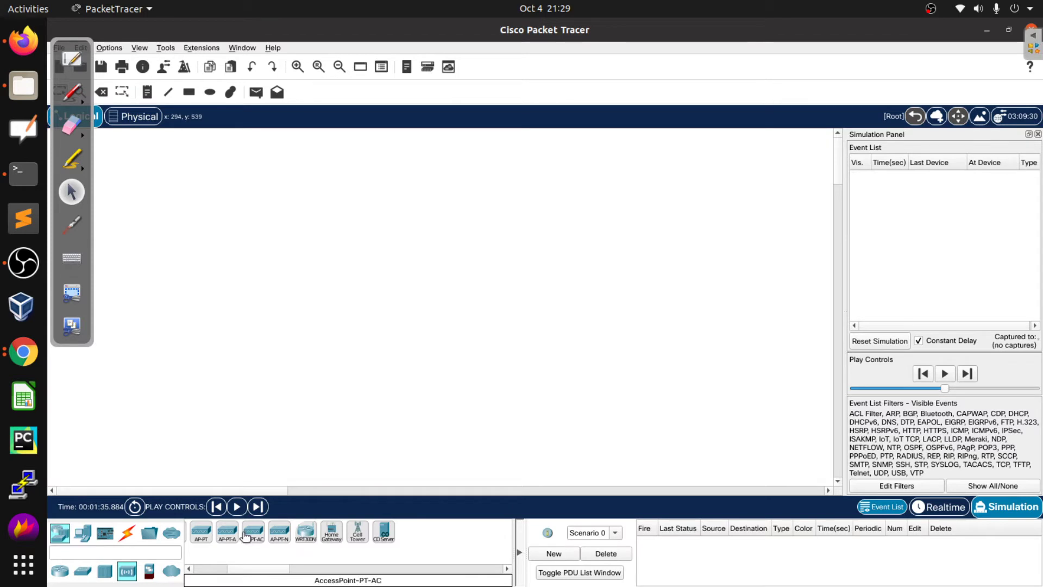
left_click_drag(250, 570, 207, 570)
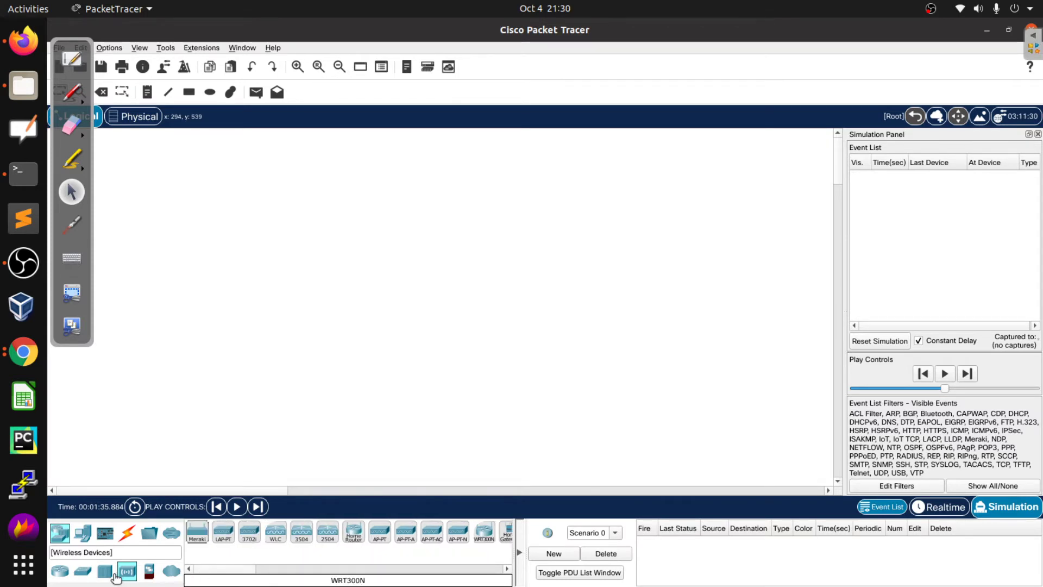
left_click(148, 577)
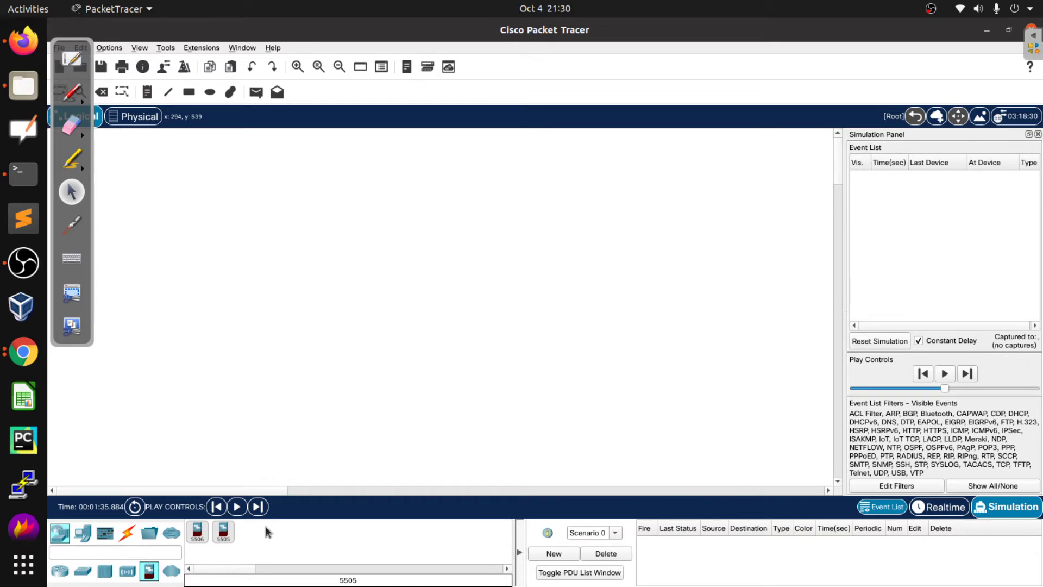
left_click(171, 571)
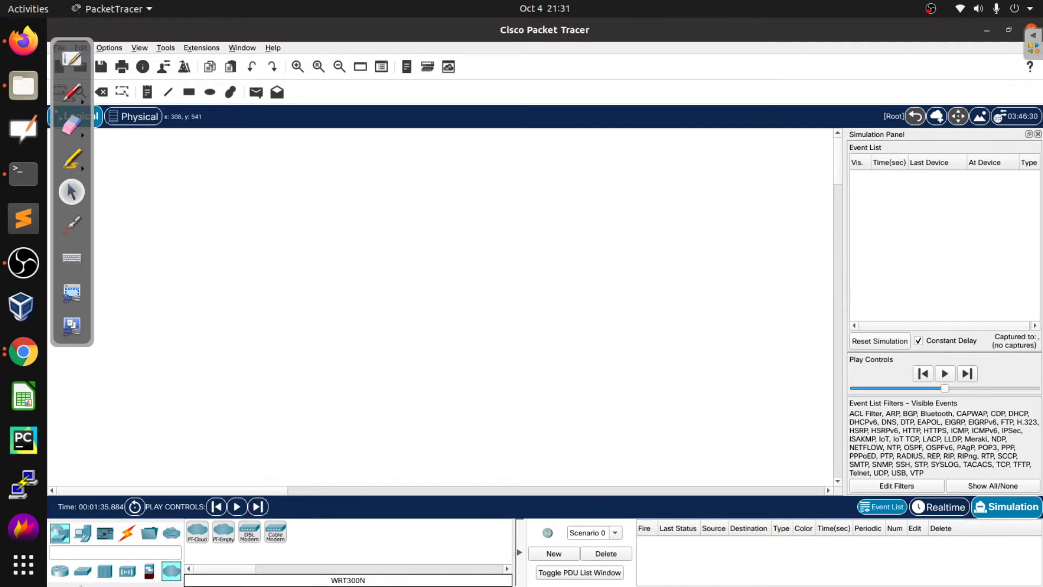
Switch to the slideshow and advance to the "Lab 1, Logical Connectivity" slide
key("alt+Tab")
key("alt+Tab")
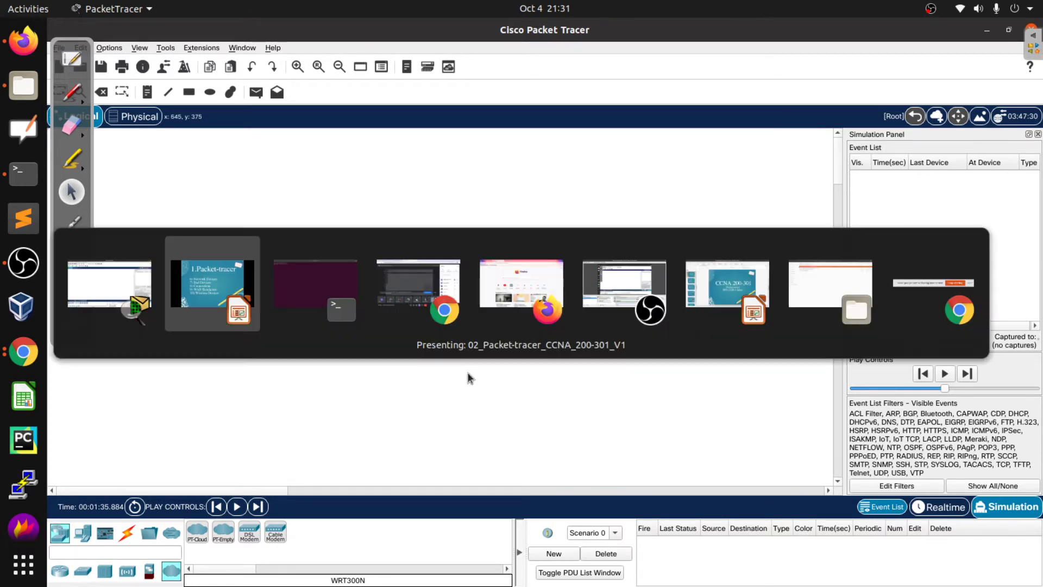
key("alt+shift+Tab")
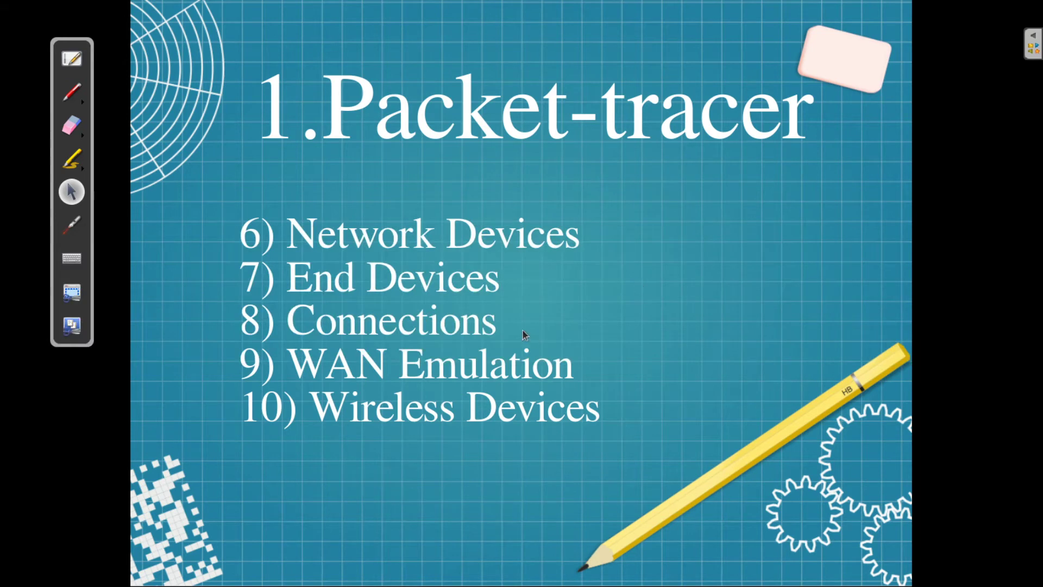
left_click(295, 349)
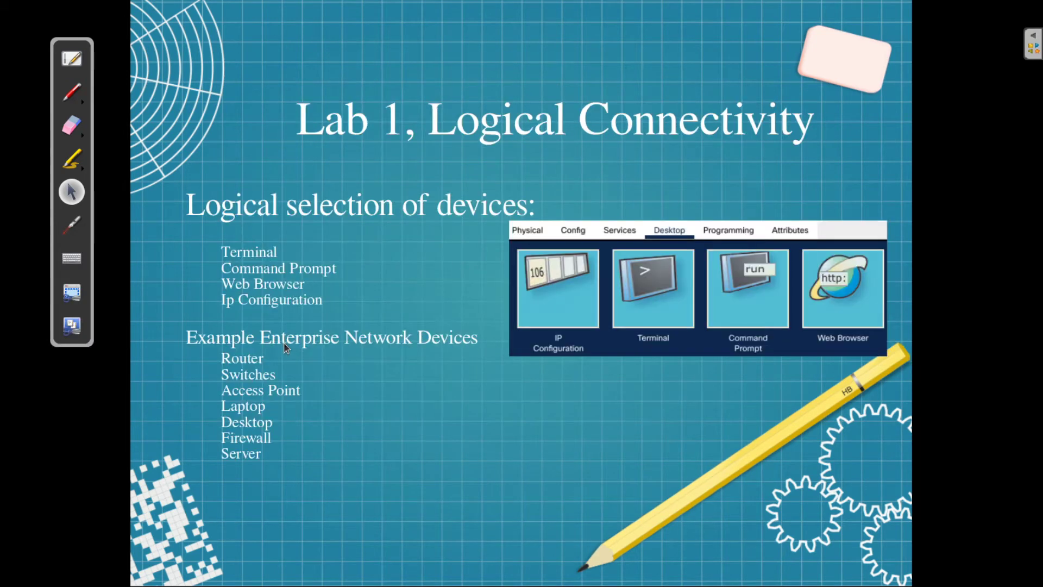
Return to Cisco Packet Tracer, examine the connection types and compare the Physical workspace with the Logical one
key("Left")
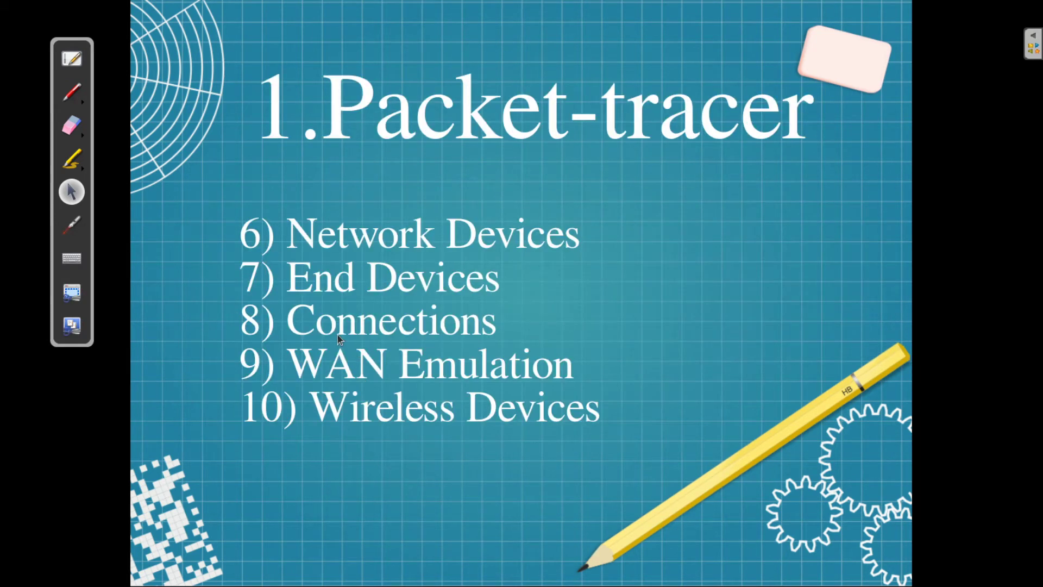
key("alt+Tab")
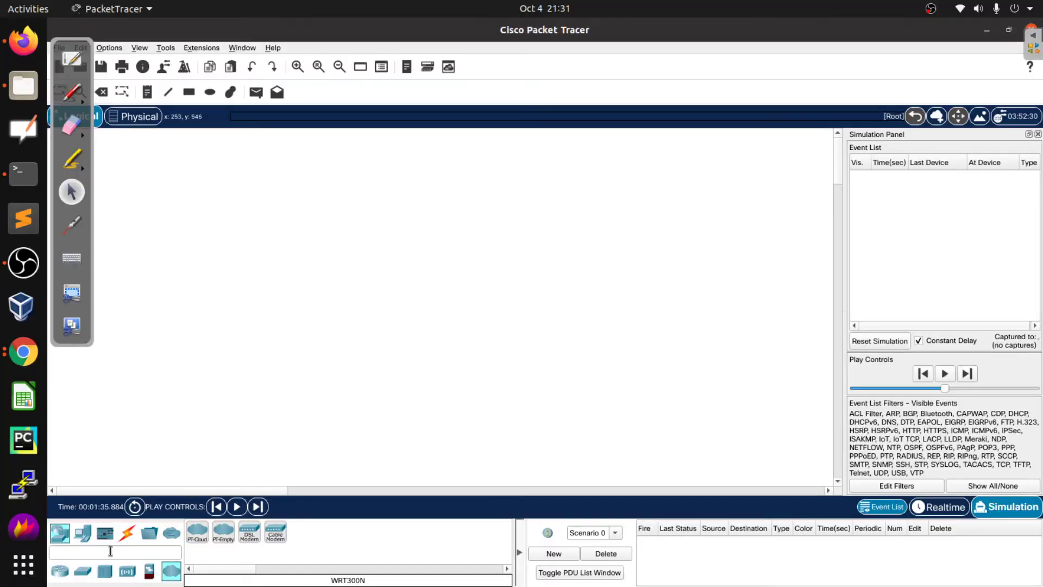
left_click(126, 536)
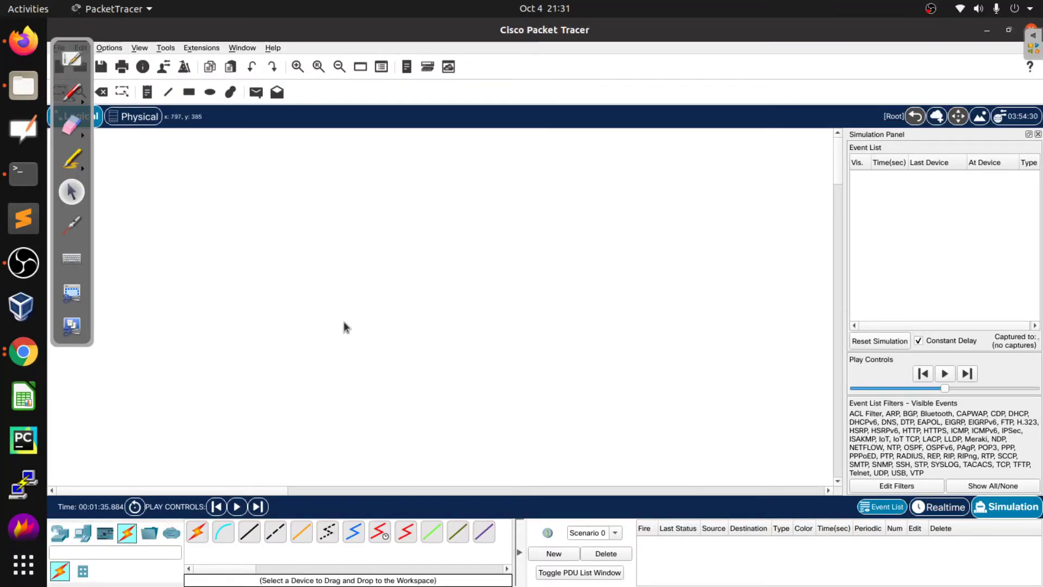
left_click(132, 115)
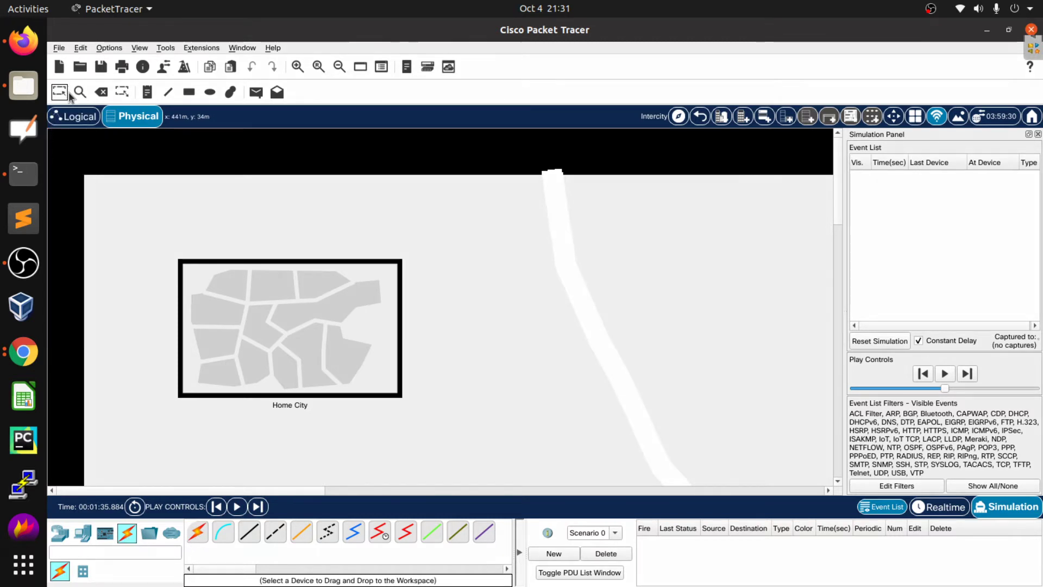
left_click(76, 115)
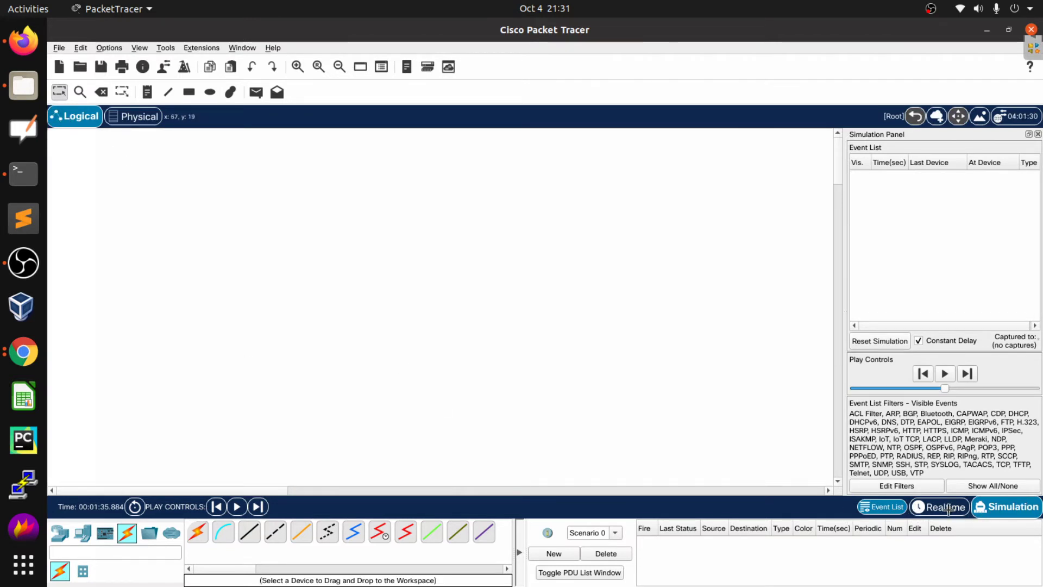
left_click(1036, 42)
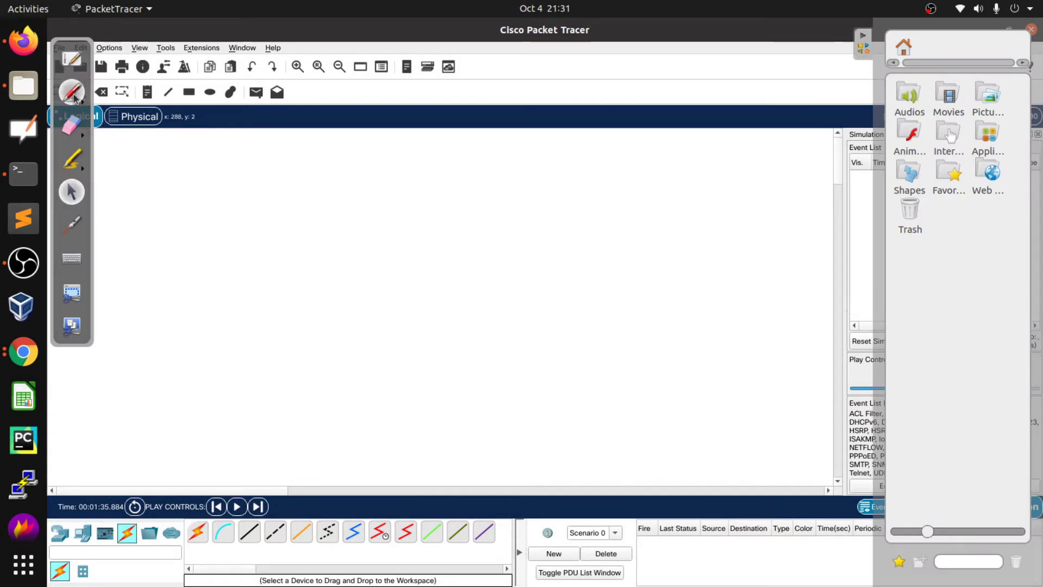
left_click(72, 190)
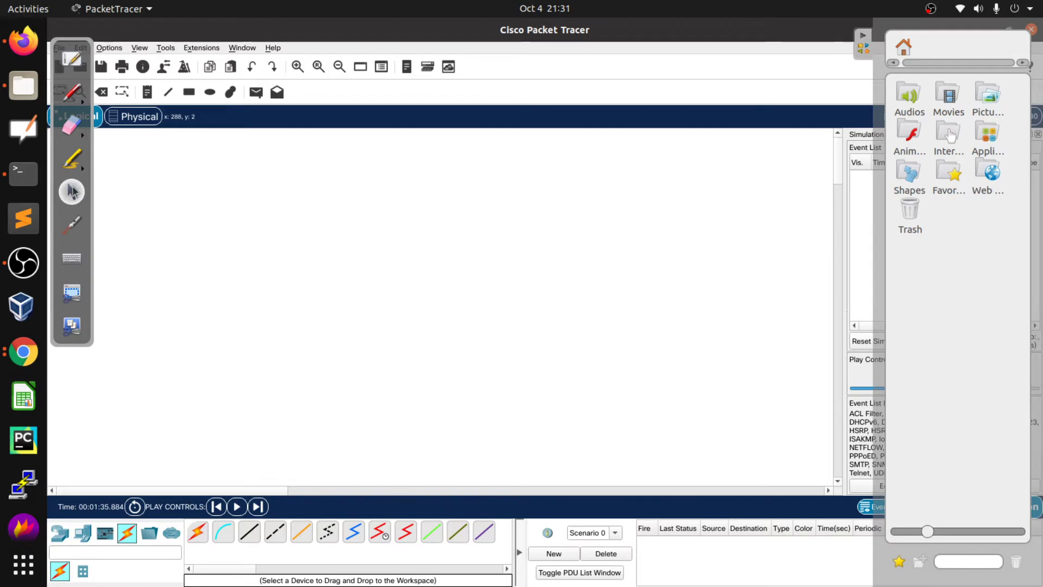
left_click(862, 40)
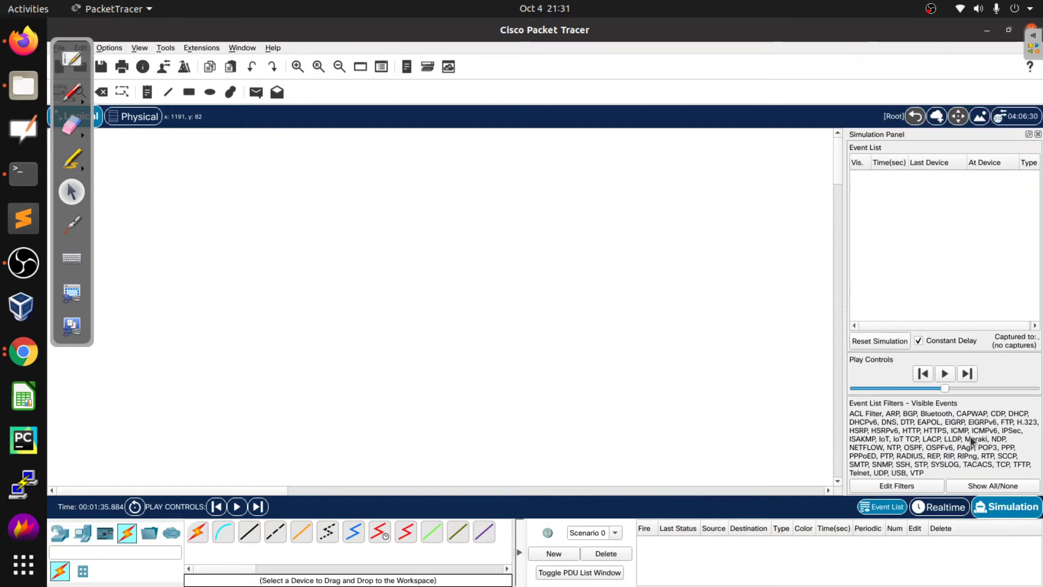
Switch to Realtime mode and view the Physical workspace before returning to the Logical workspace
left_click(941, 506)
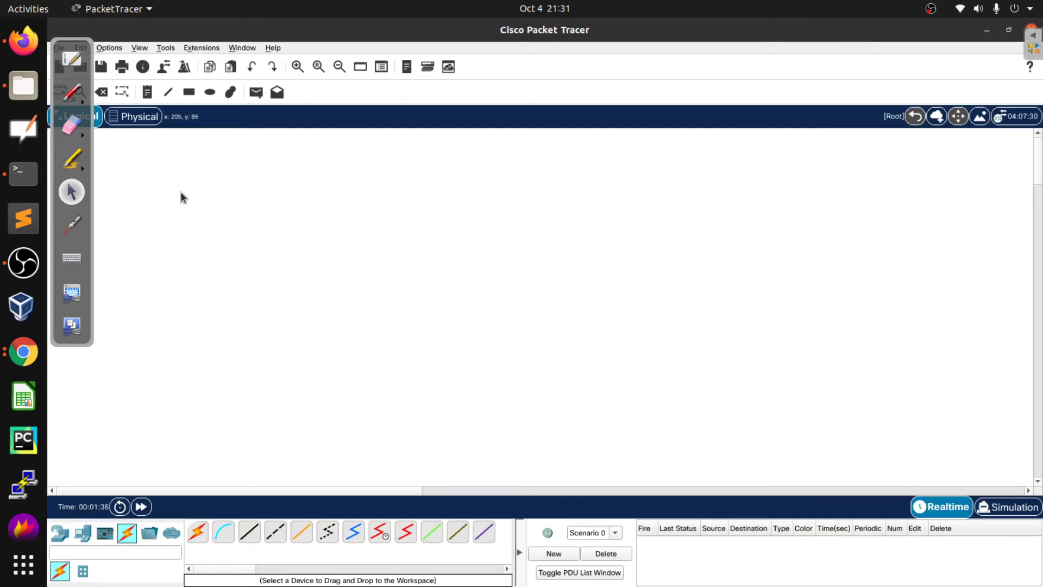
left_click(135, 117)
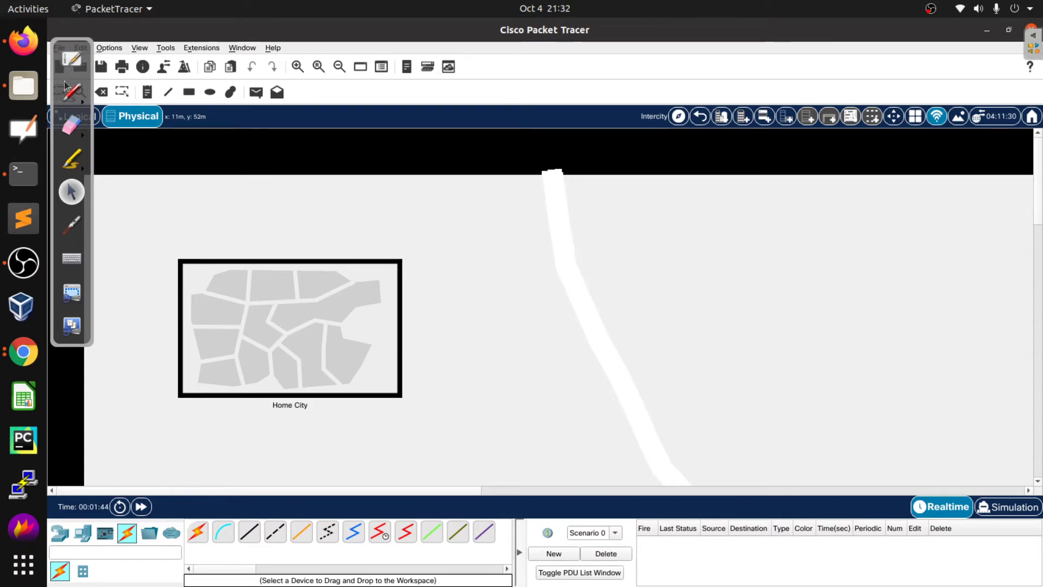
left_click(82, 117)
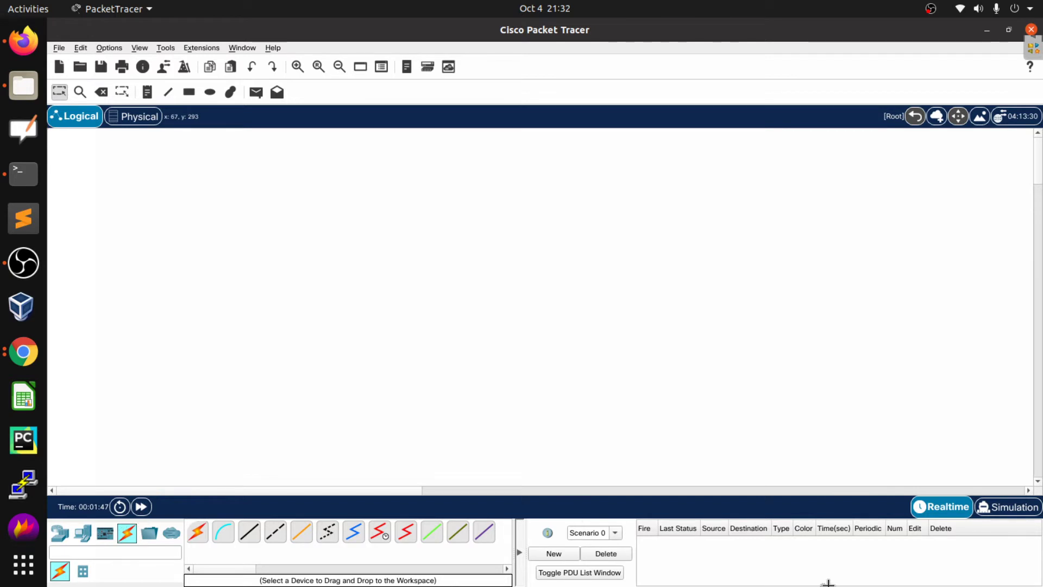
View Simulation mode with its event list and return to Realtime mode
left_click(1036, 43)
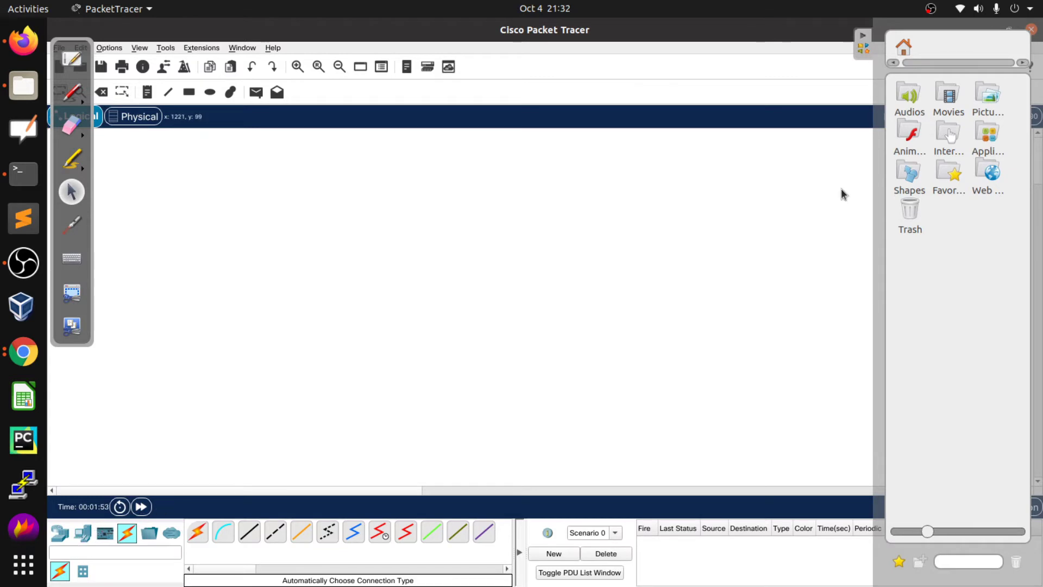
left_click(864, 39)
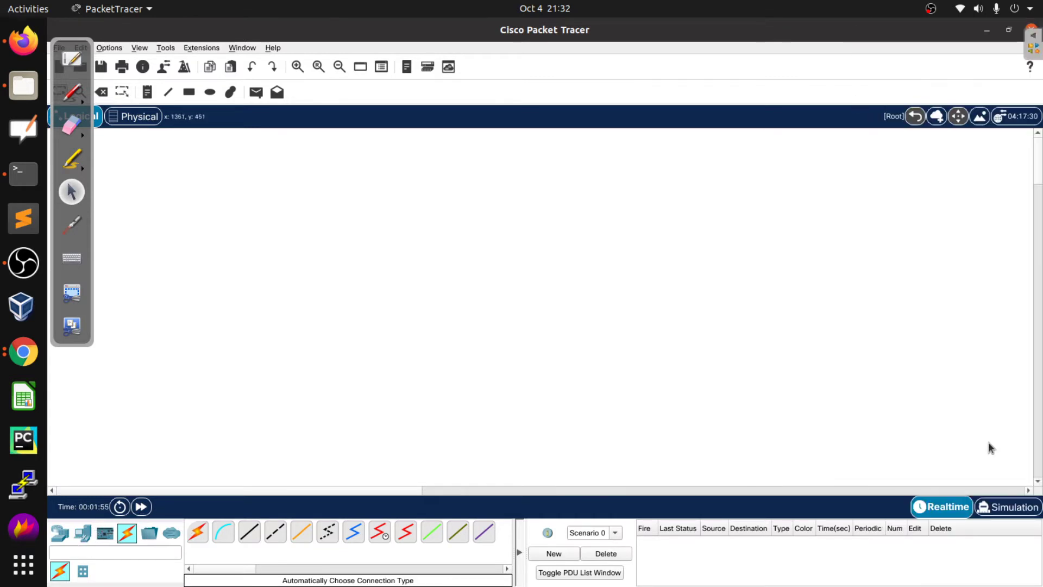
left_click(1003, 507)
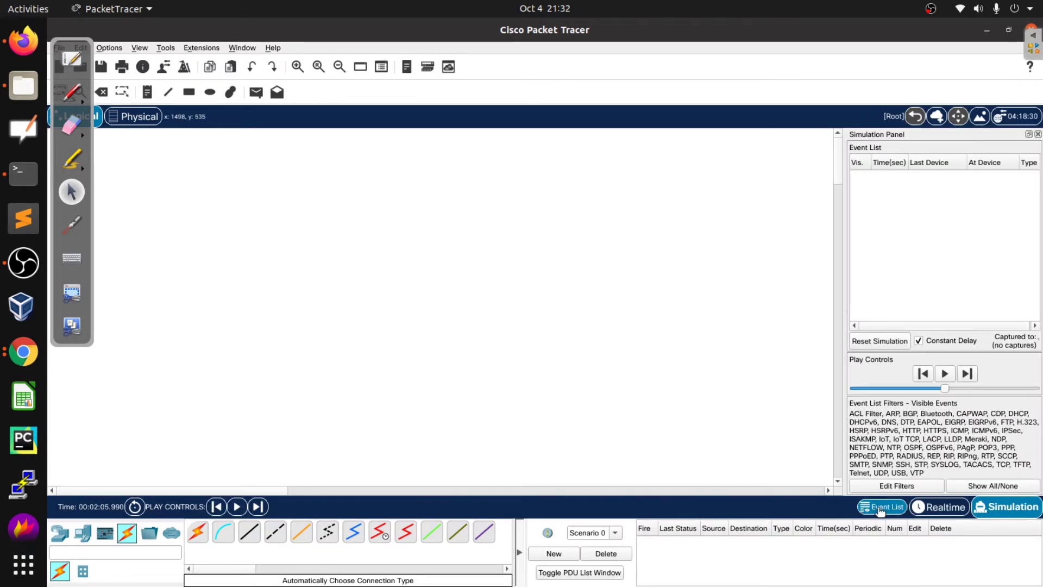
left_click(930, 507)
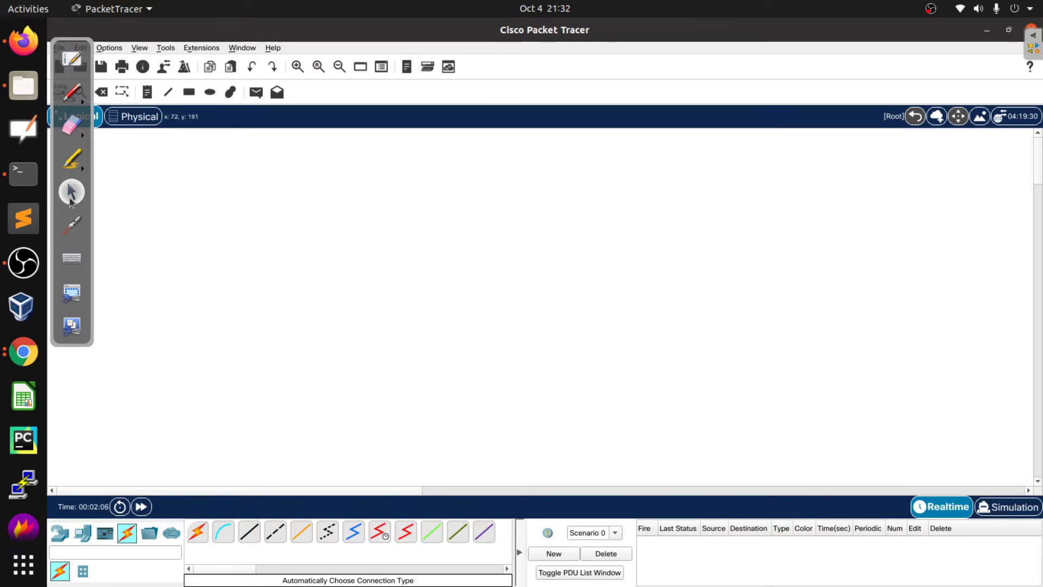
Look at the automatic connection option without using it and display the available end devices
left_click(198, 533)
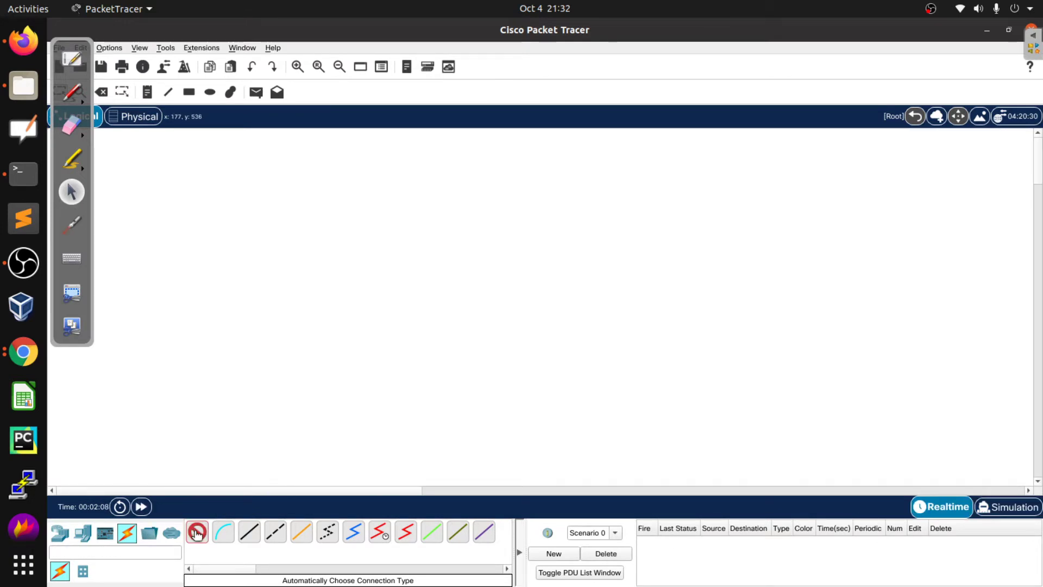
left_click(200, 532)
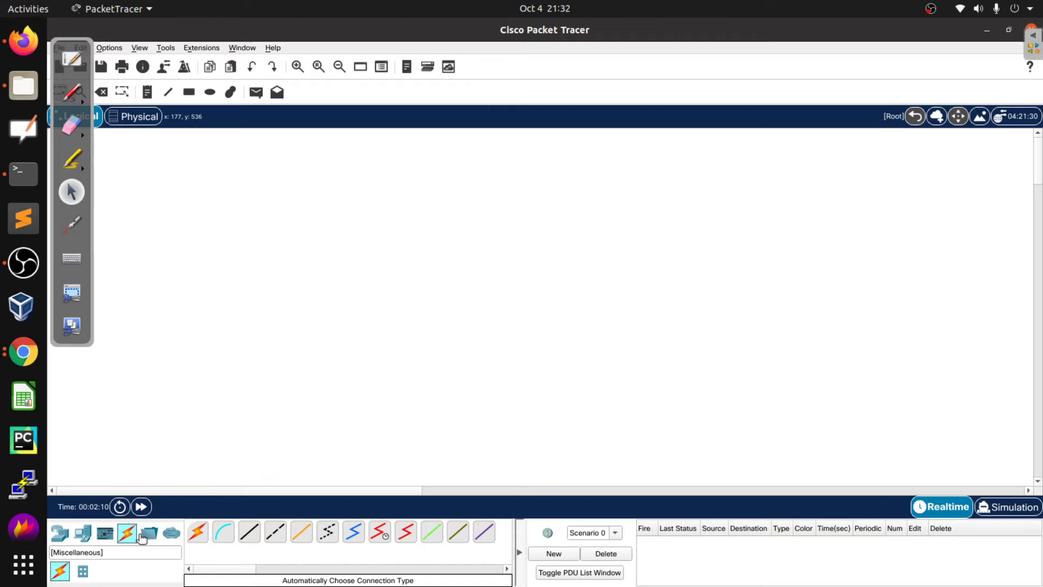
left_click(82, 534)
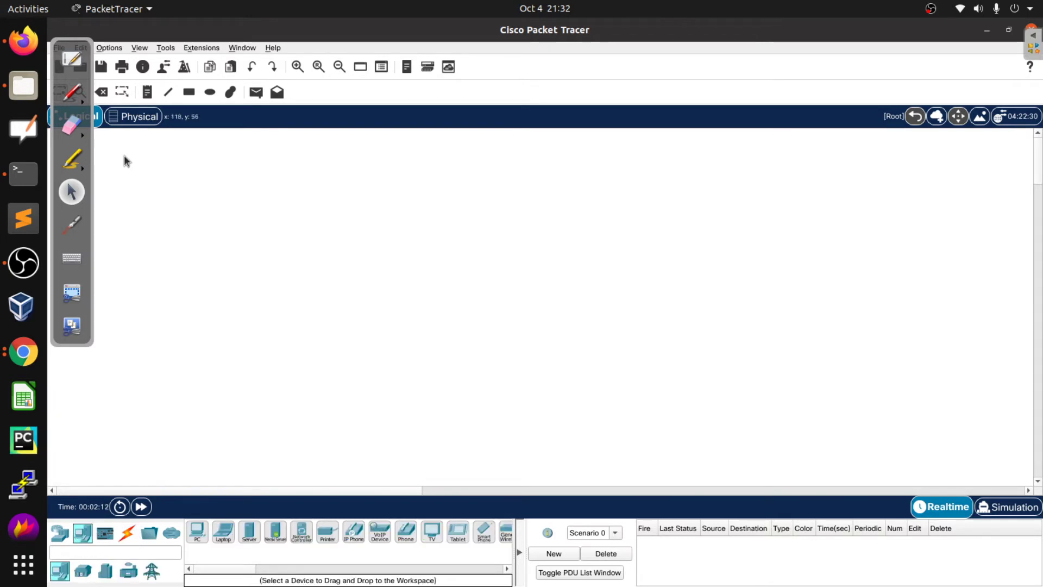
Examine the intercity map around Home City in the Physical workspace with the connection types listed, and return to the Logical workspace
left_click(137, 116)
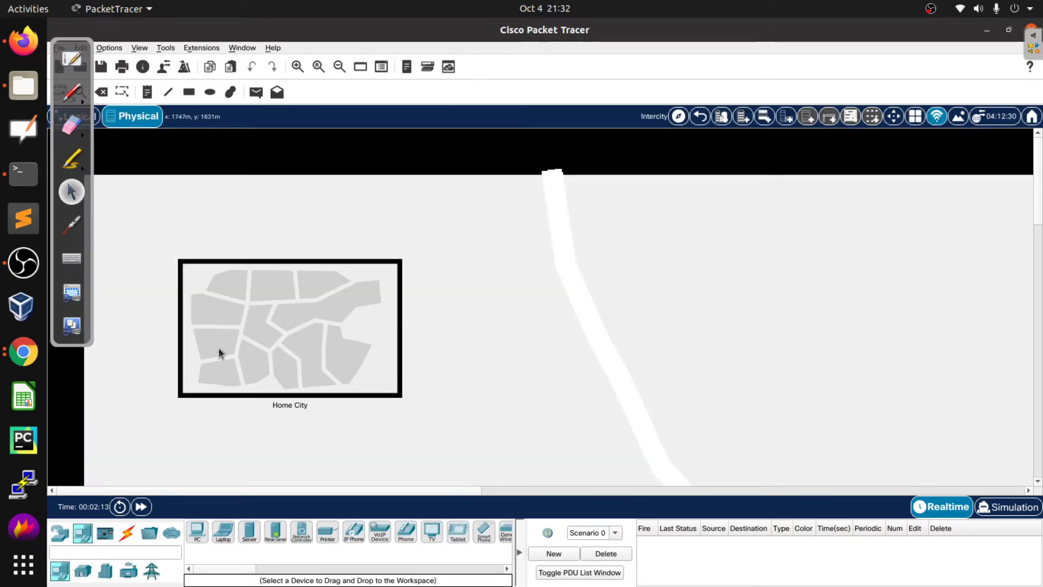
left_click(125, 535)
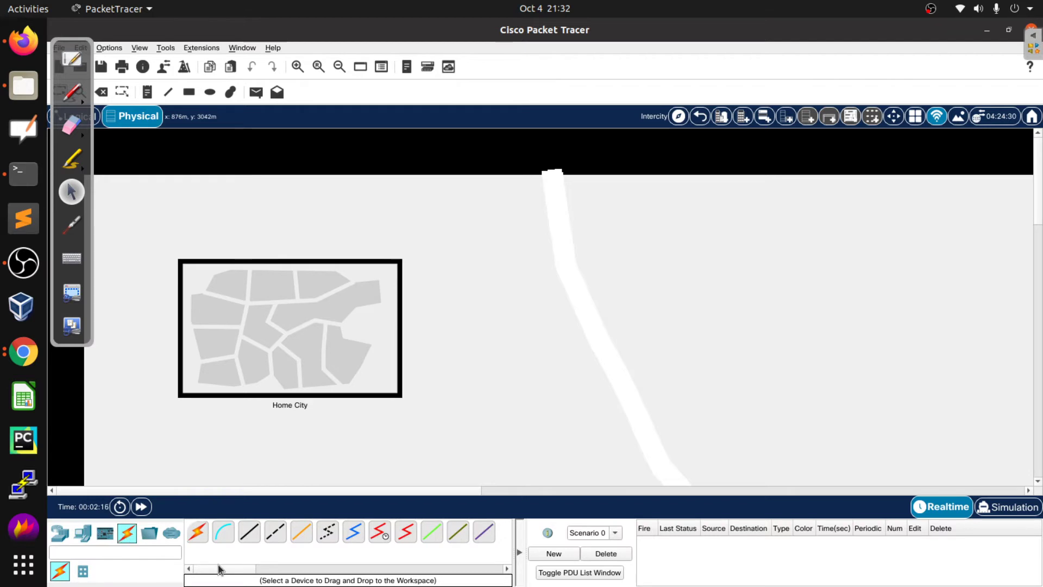
scroll(380, 467, "down", 1)
scroll(404, 458, "down", 1)
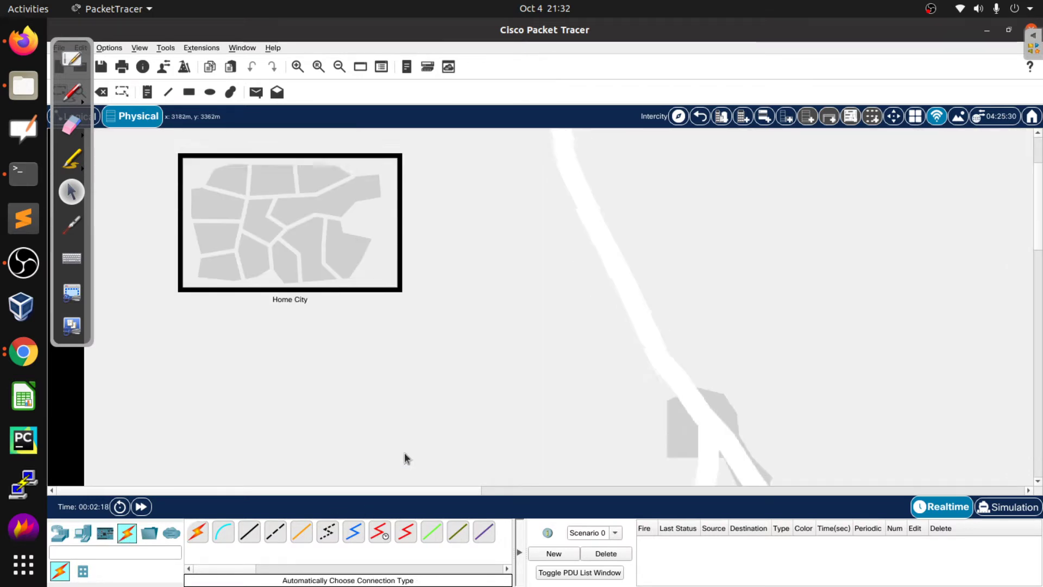
scroll(404, 458, "up", 2)
scroll(404, 458, "down", 1)
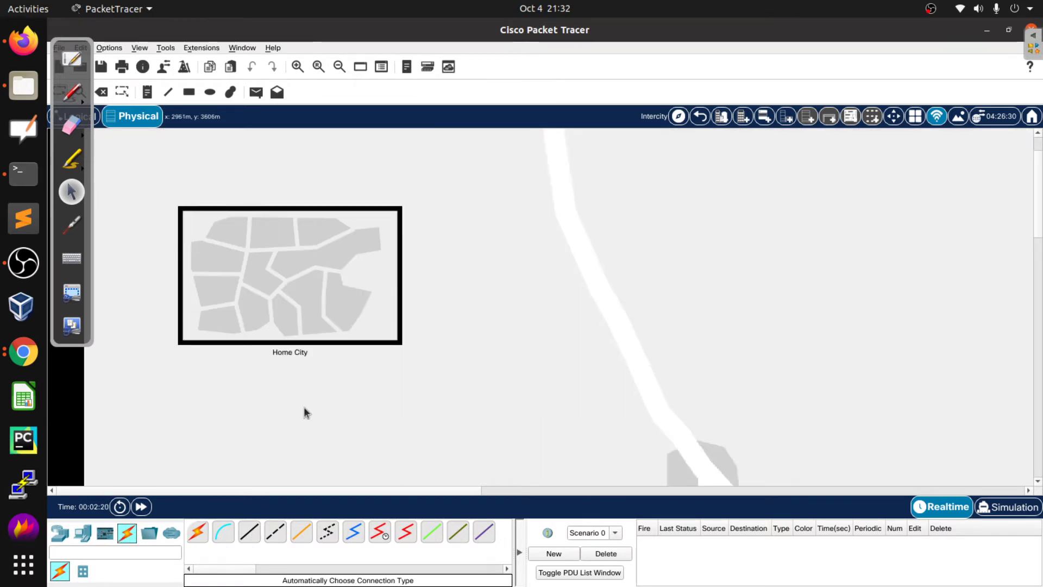
scroll(271, 250, "up", 1)
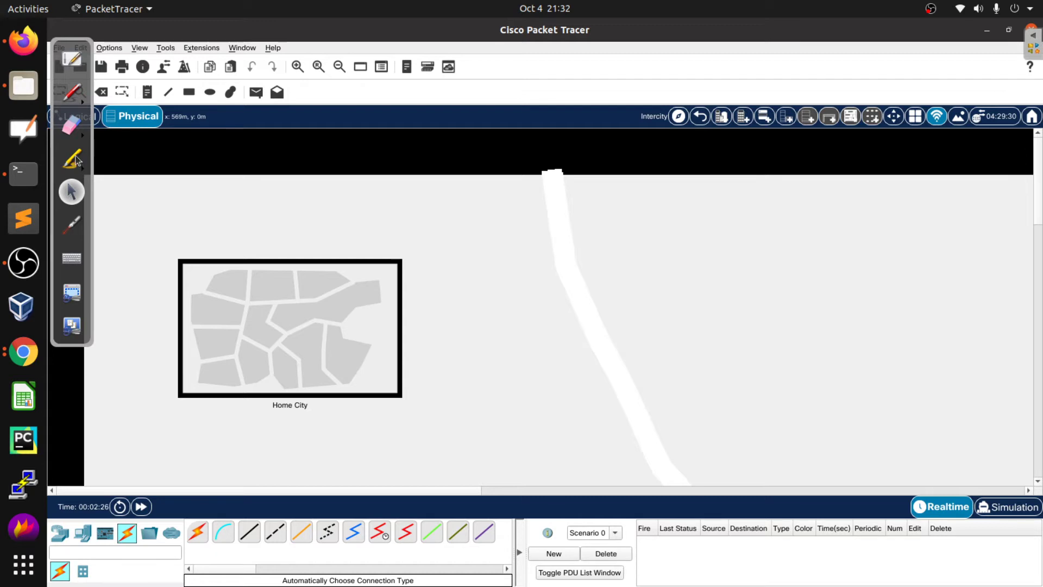
left_click(72, 93)
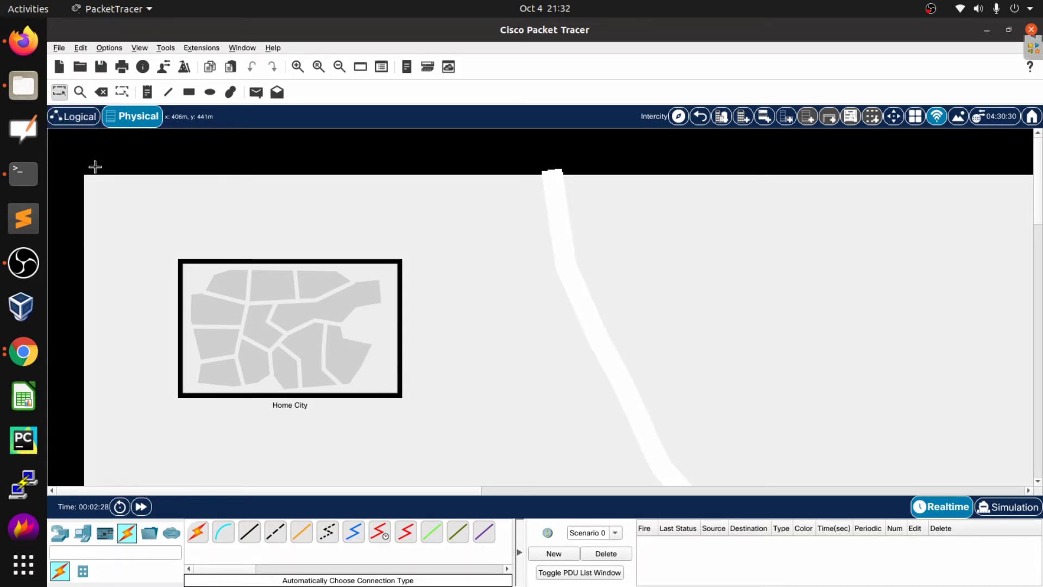
left_click(74, 117)
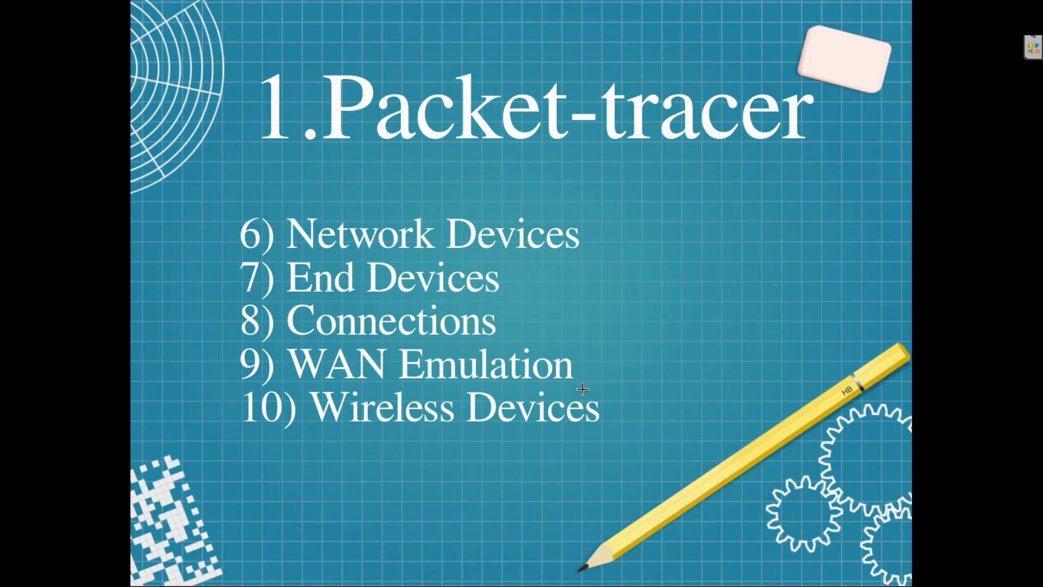
Advance the slideshow past Lab 1 to the "Lab 2, Physical Rack Connectivity" slide
key("Right")
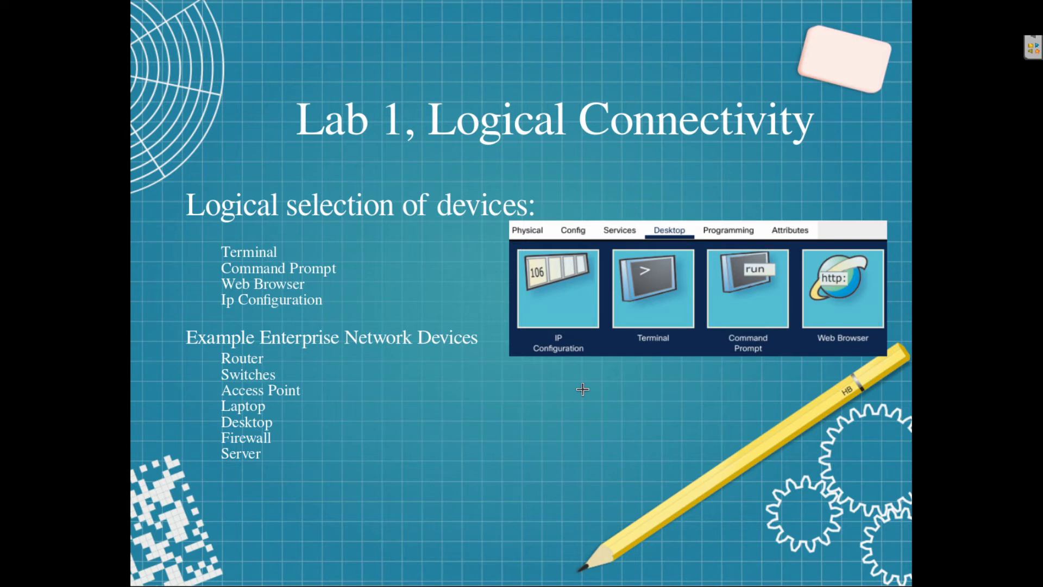
key("Right")
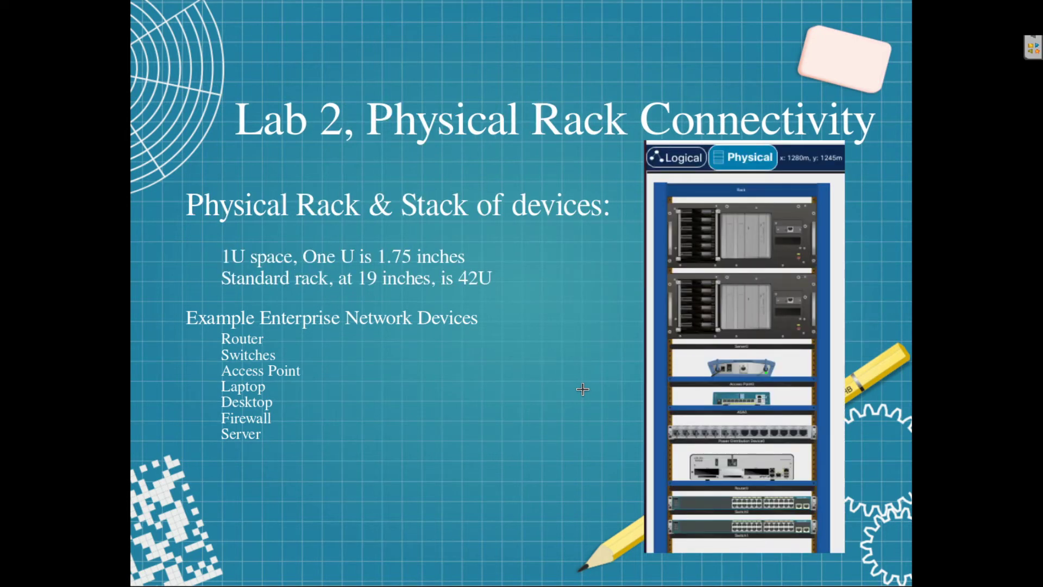
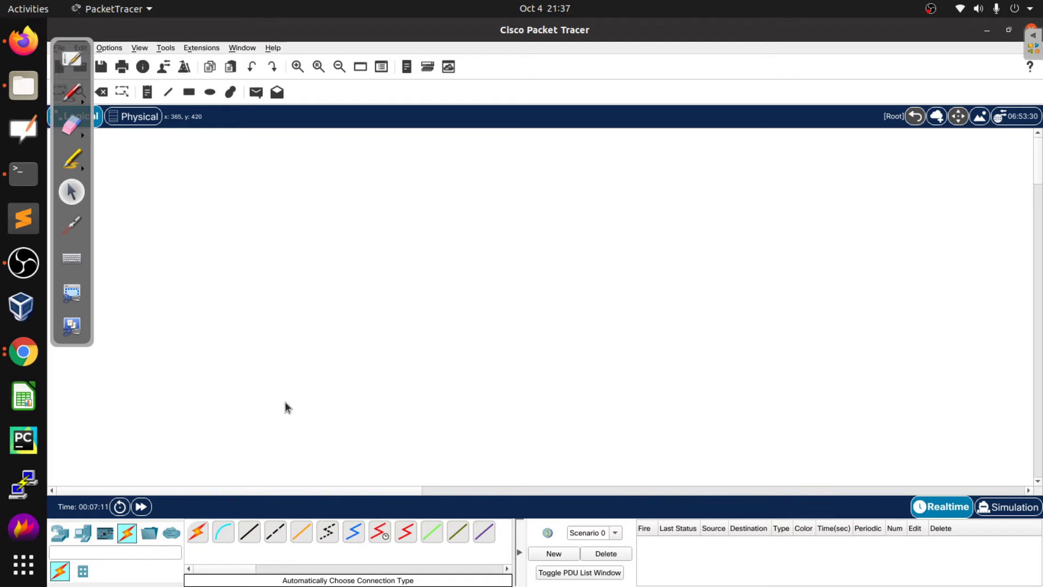
Place a 1941 router in the Logical workspace and add two 2960 switches, one on each side of it
left_click(61, 535)
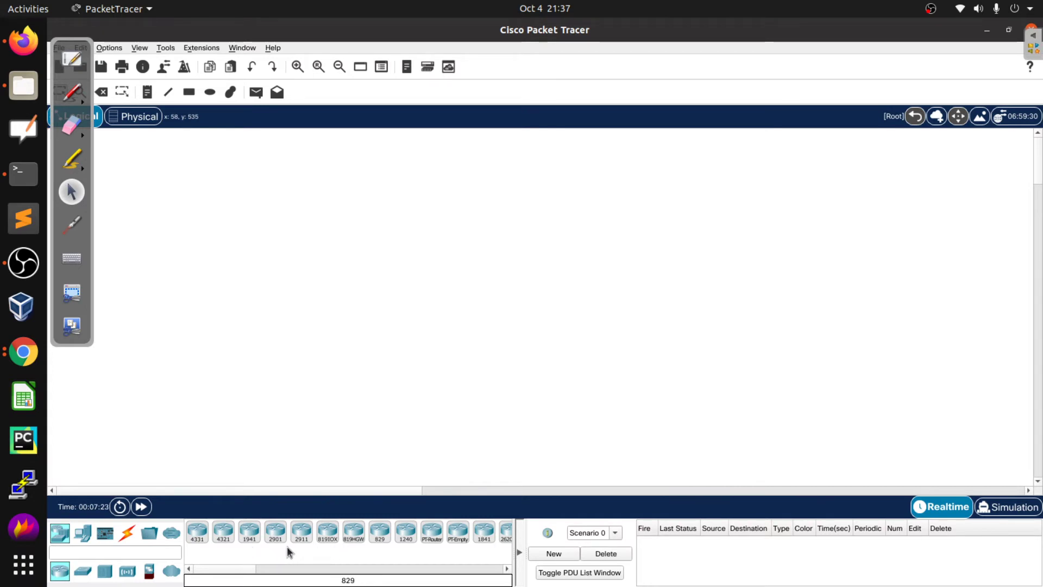
left_click_drag(261, 541, 530, 222)
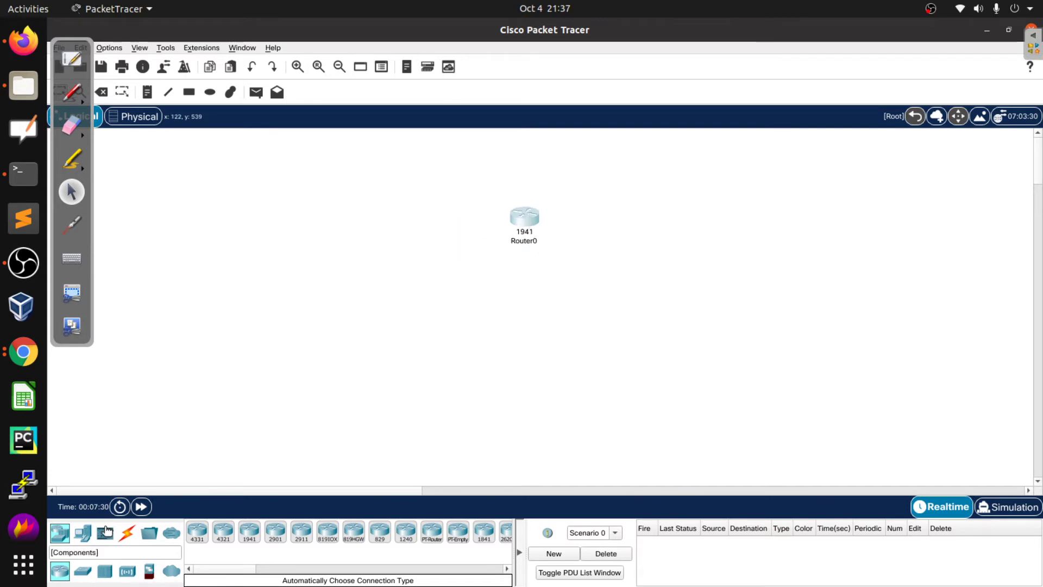
left_click(83, 572)
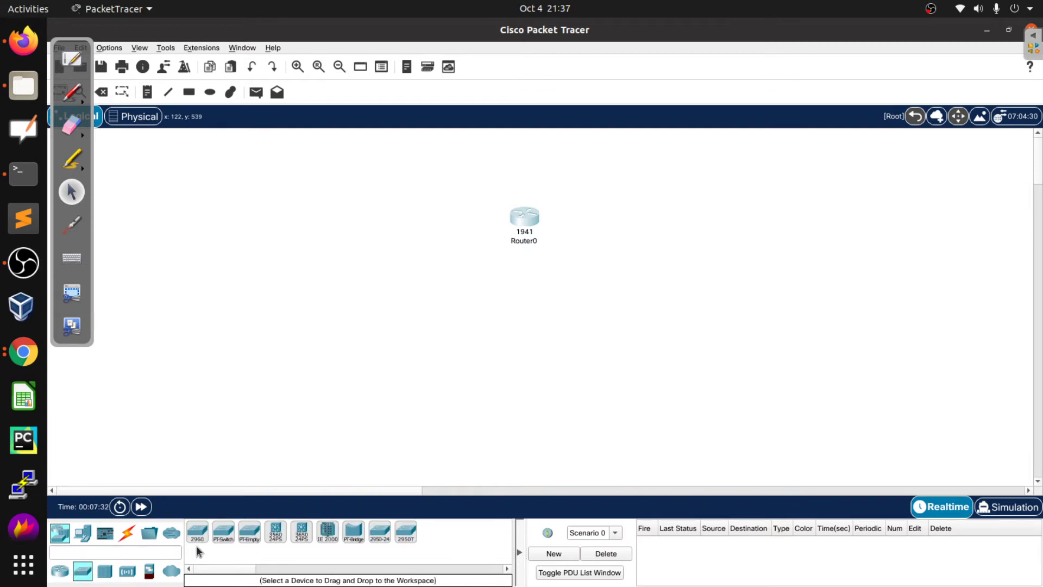
left_click_drag(197, 532, 449, 235)
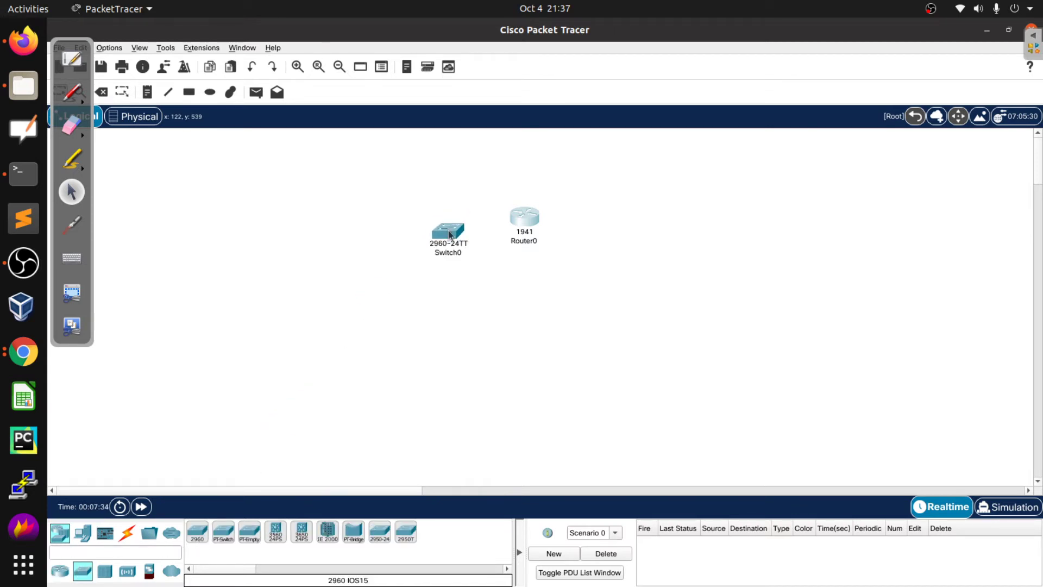
left_click_drag(197, 532, 620, 251)
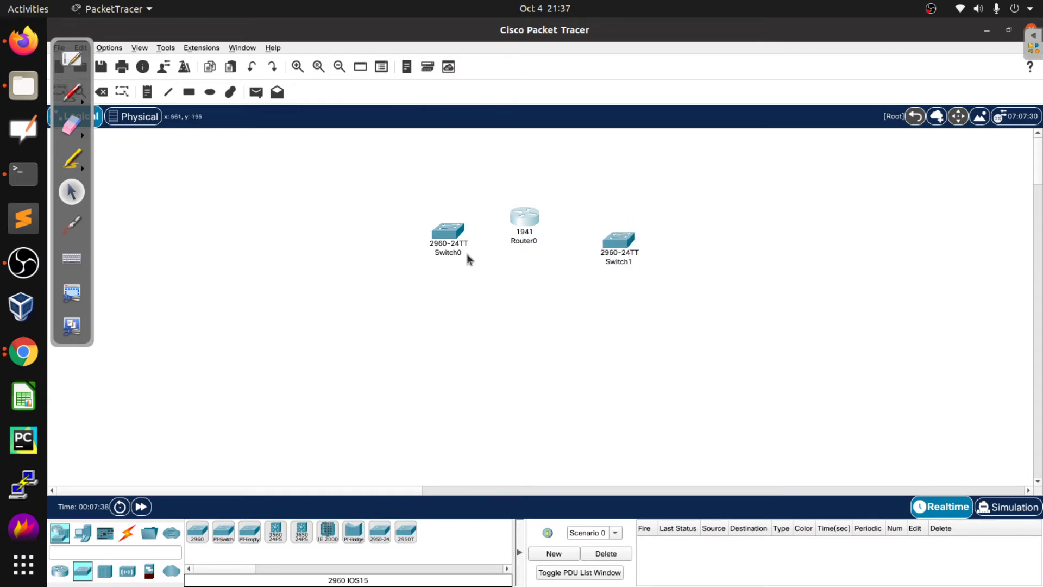
Align the two 2960 switches and the 1941 router in a level row with the router midway between them
left_click_drag(447, 235, 439, 238)
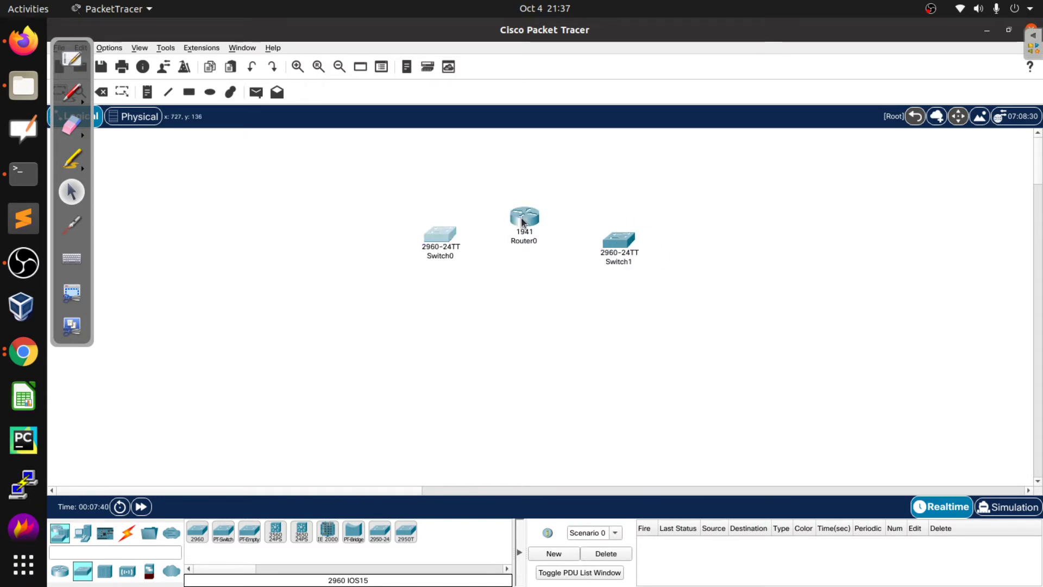
left_click_drag(522, 217, 523, 237)
left_click_drag(614, 245, 605, 239)
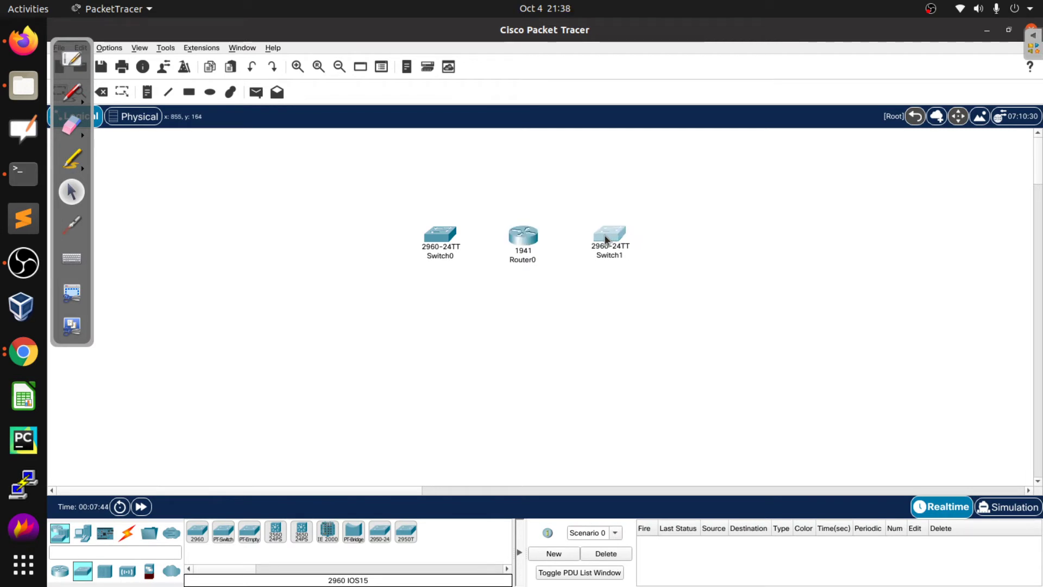
Look at the physical device view of the 2960 switch beside the router, Switch0, and close it
left_click(442, 243)
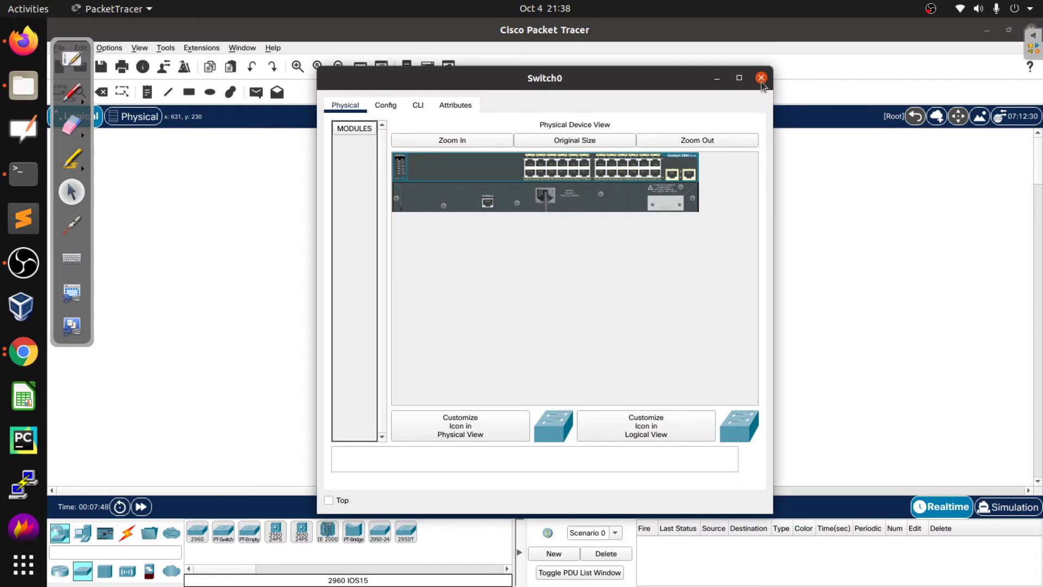
left_click(761, 78)
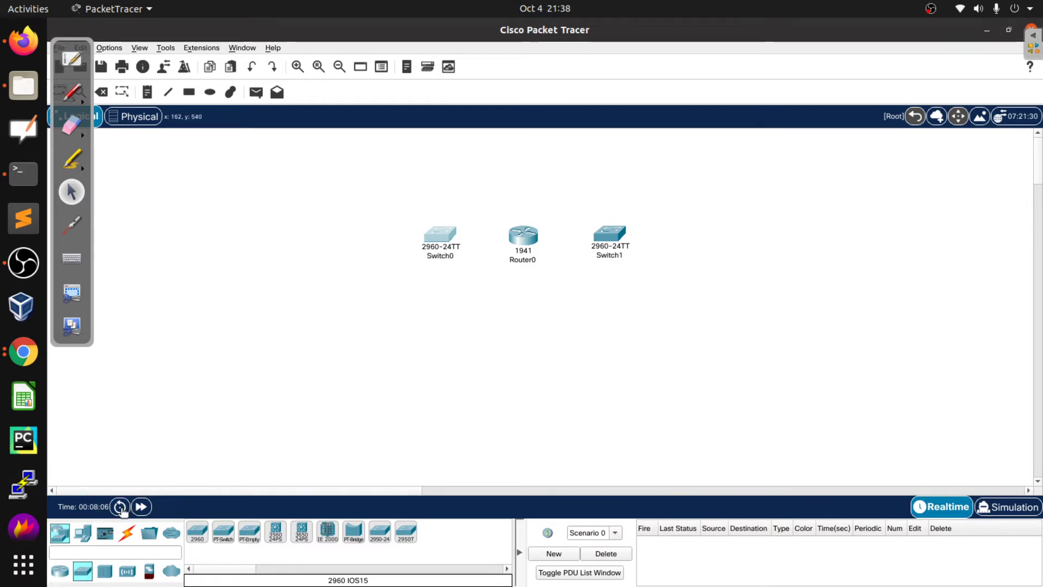
Add a PC and two generic servers to the workspace on the outer side of Switch0
left_click(83, 533)
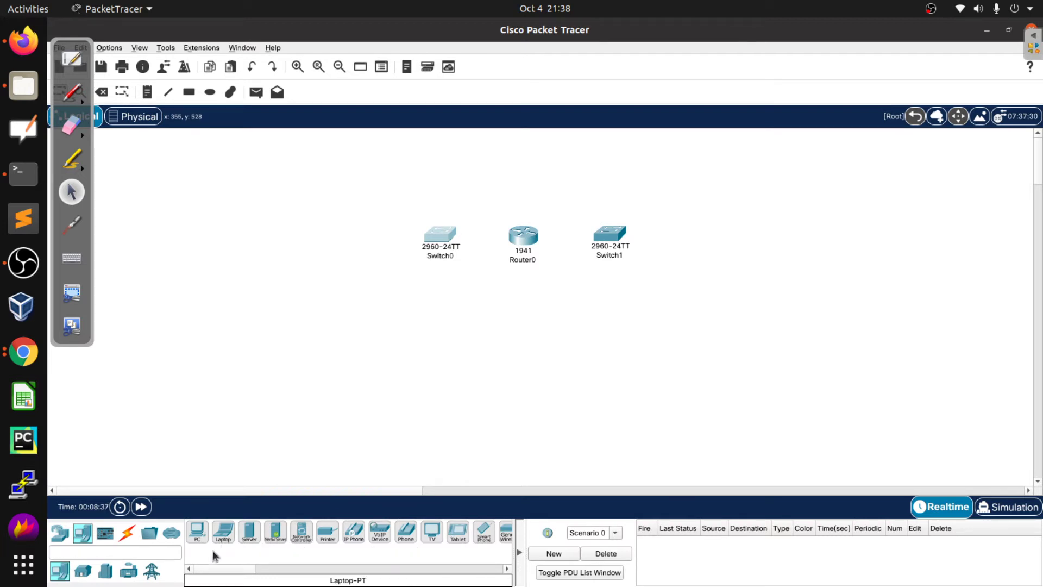
left_click(197, 531)
left_click(313, 264)
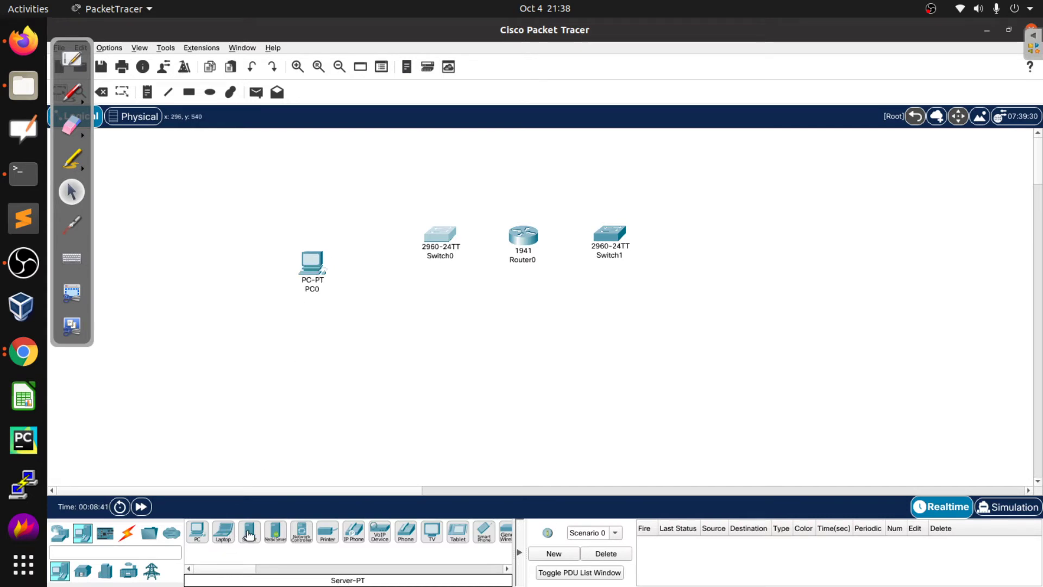
left_click_drag(249, 531, 320, 158)
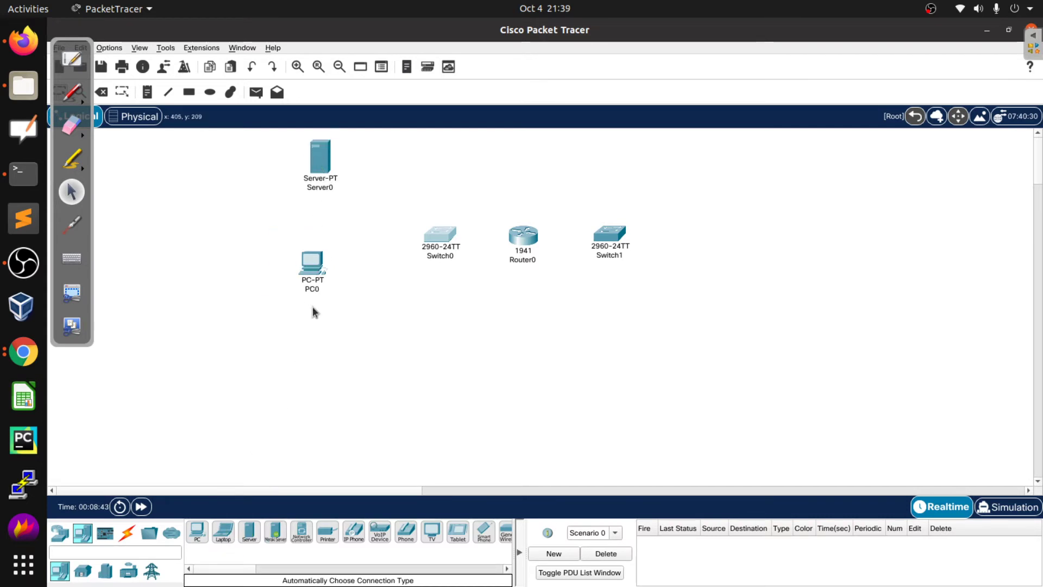
left_click_drag(245, 535, 353, 221)
Arrange Server0, Server1 and PC0 in an evenly spaced vertical column beside Switch0, with the PC lowest
left_click_drag(315, 266, 306, 361)
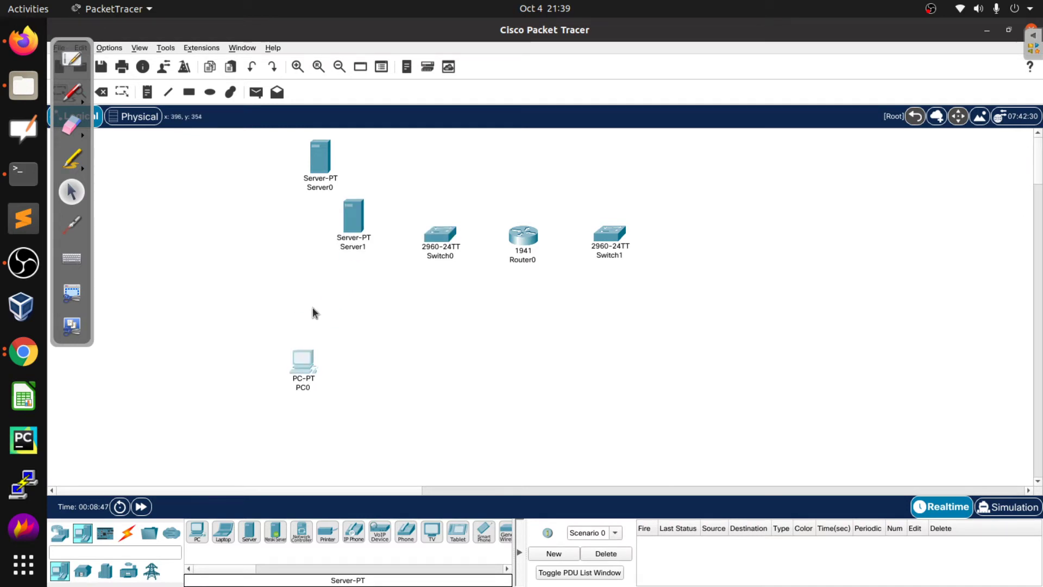
left_click_drag(355, 220, 313, 239)
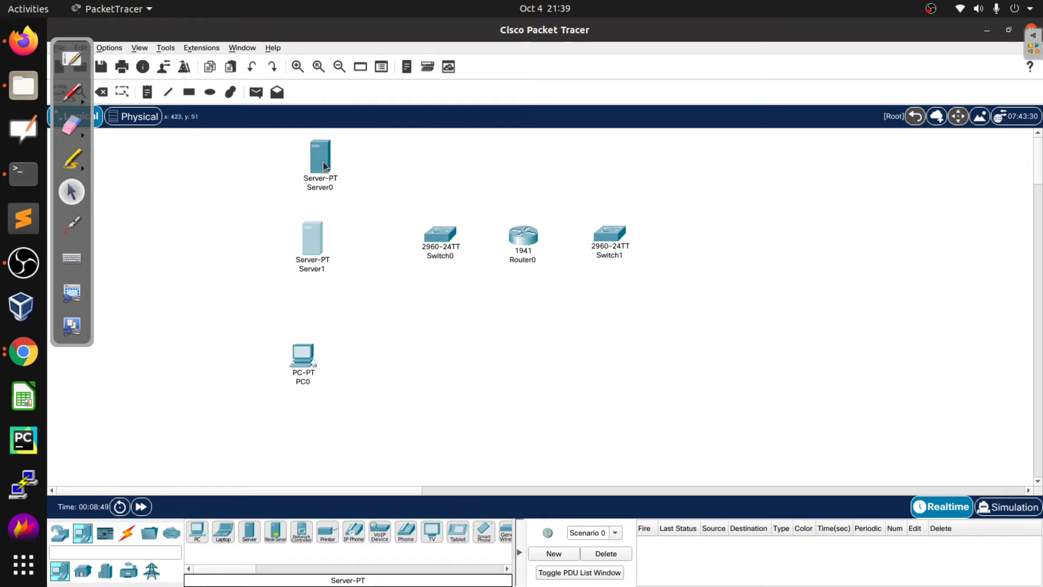
left_click_drag(323, 162, 313, 168)
left_click_drag(311, 233, 306, 236)
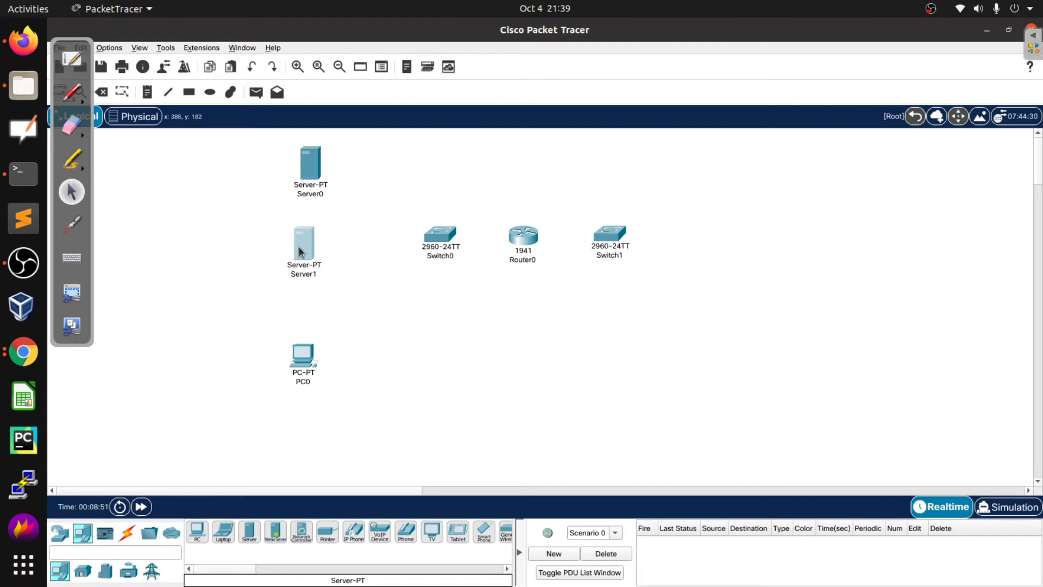
left_click(303, 361)
left_click_drag(303, 361, 302, 323)
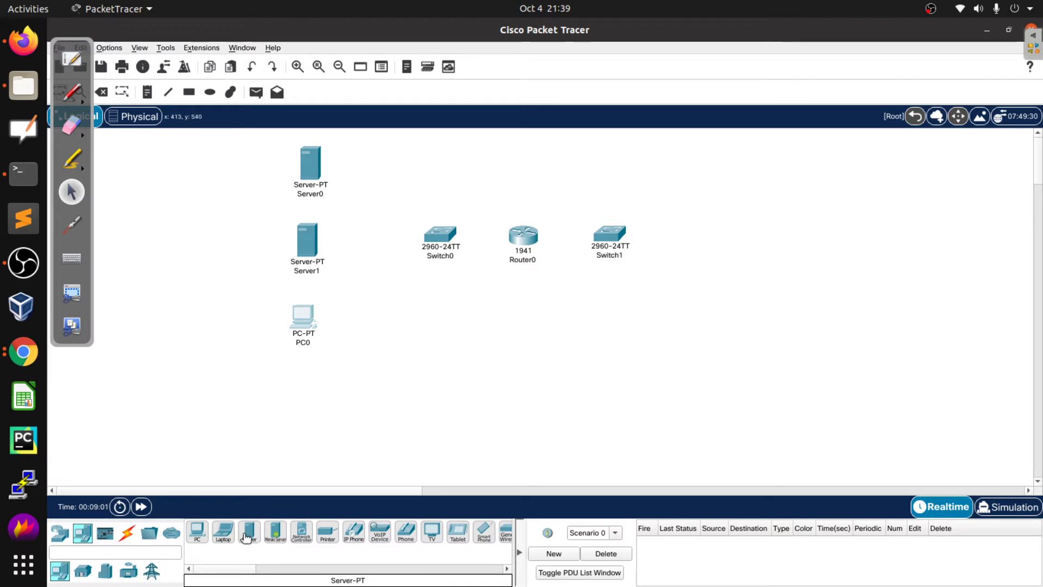
Place a laptop on the outer side of Switch1, level with the switches
left_click(222, 532)
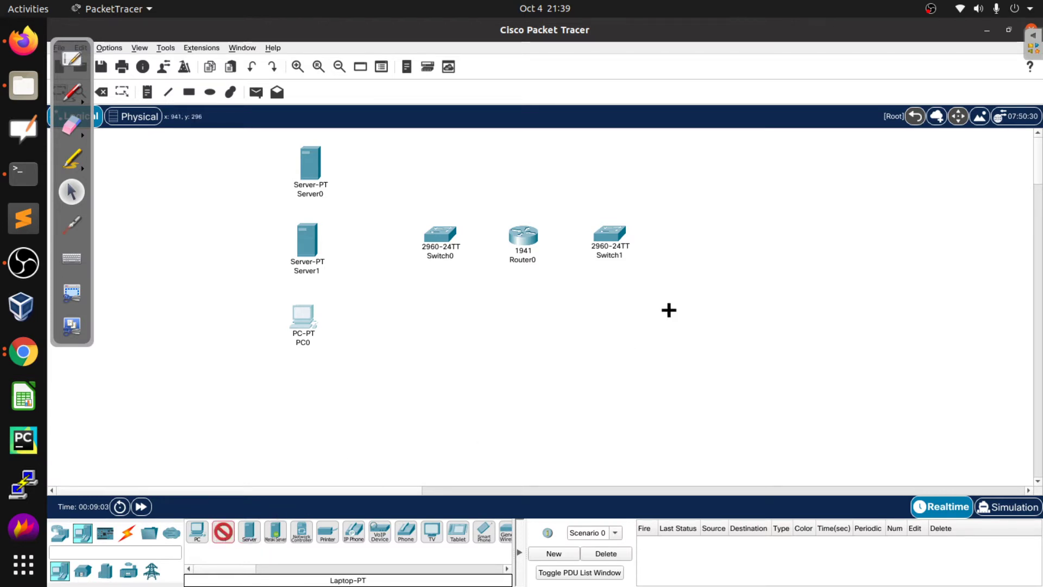
left_click(718, 236)
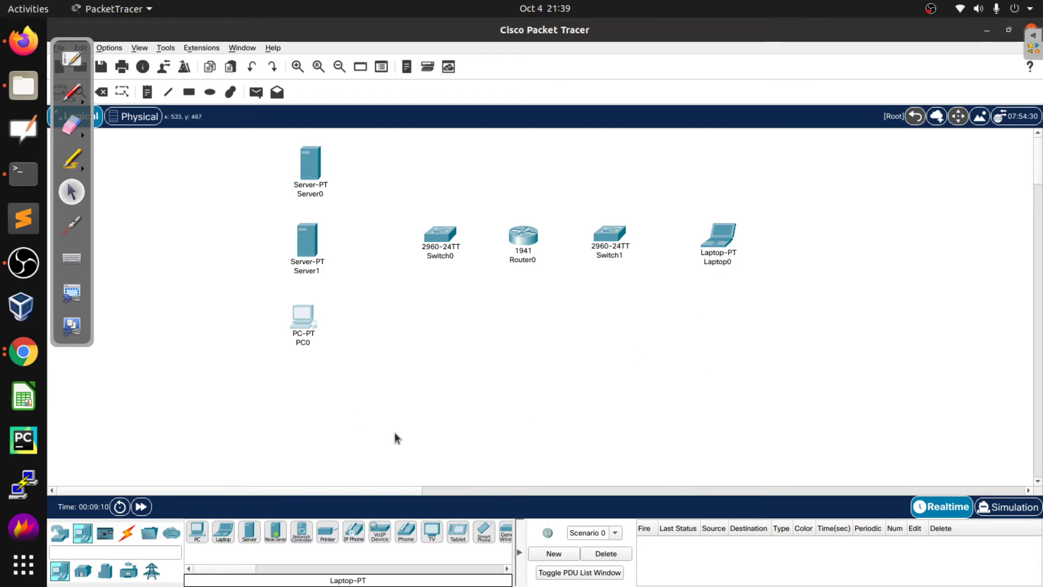
Place six more laptops below the existing devices using repeated placement, and end the placement mode
left_click(223, 538)
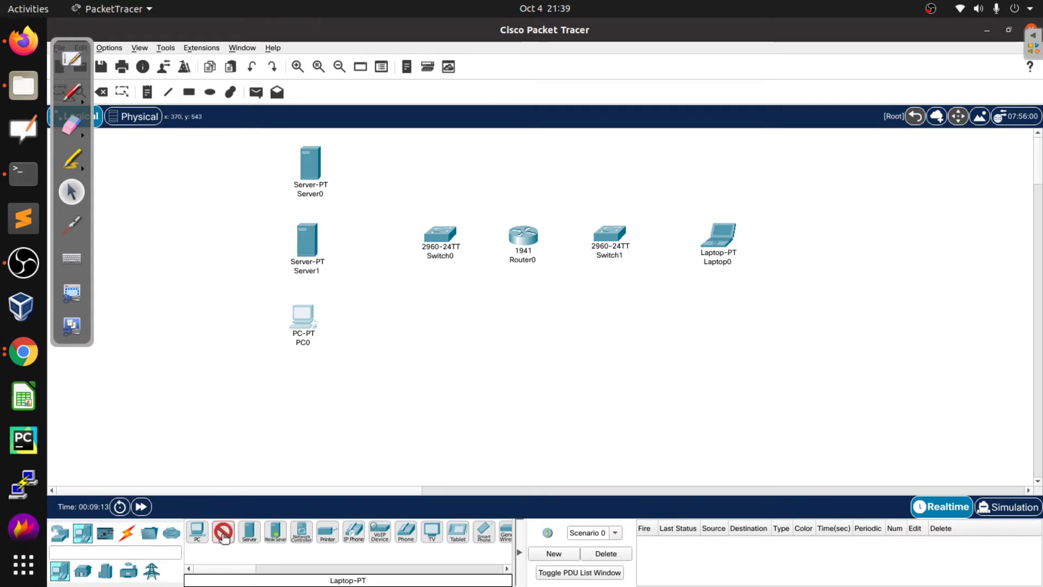
left_click(767, 319)
left_click(699, 376)
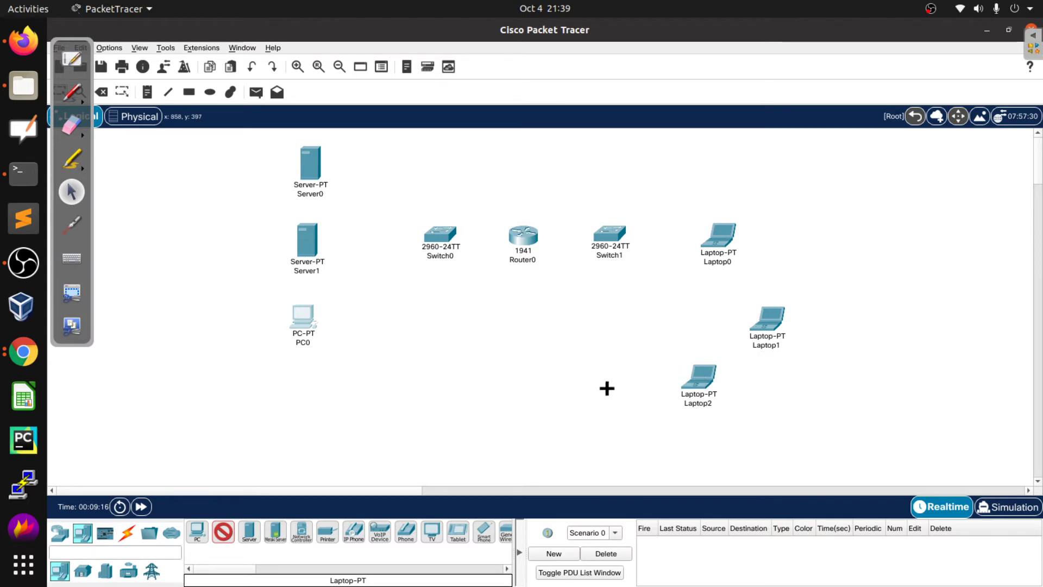
left_click(608, 387)
left_click(532, 380)
left_click(480, 382)
left_click(392, 386)
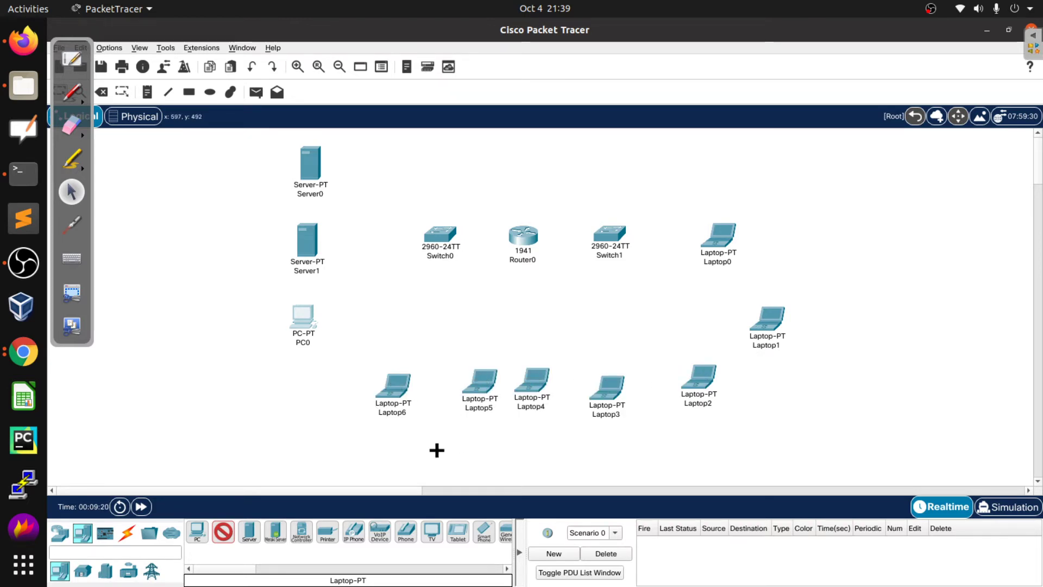
left_click(219, 530)
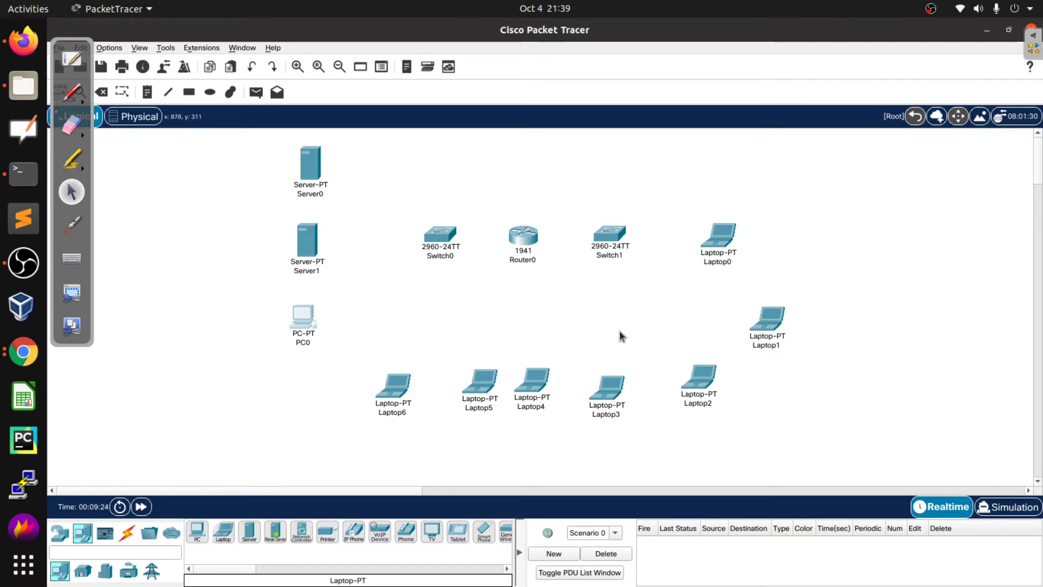
Delete the six extra laptops, keeping only Laptop0 beside Switch1
left_click_drag(353, 355, 803, 438)
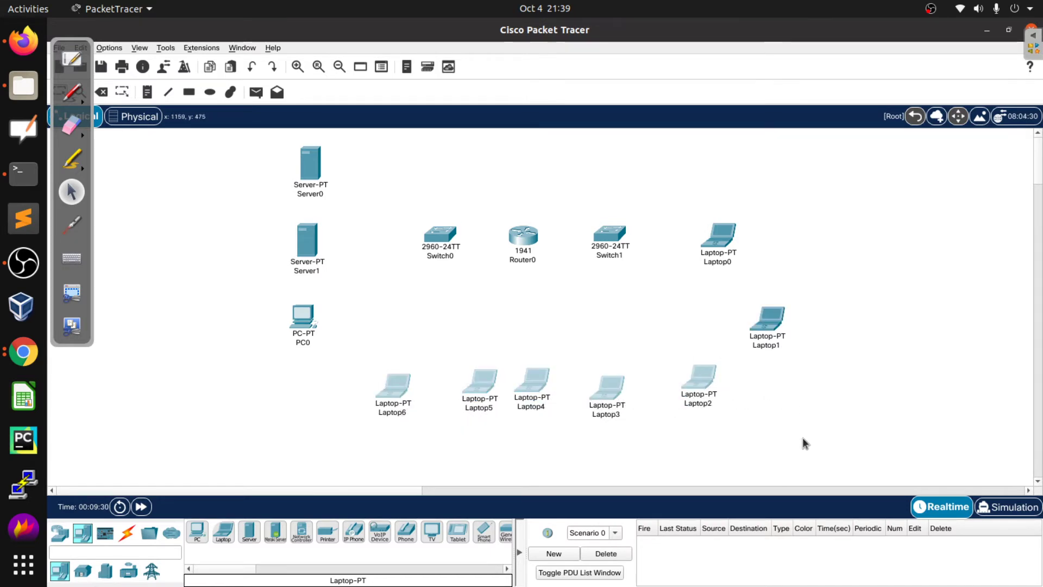
left_click(102, 92)
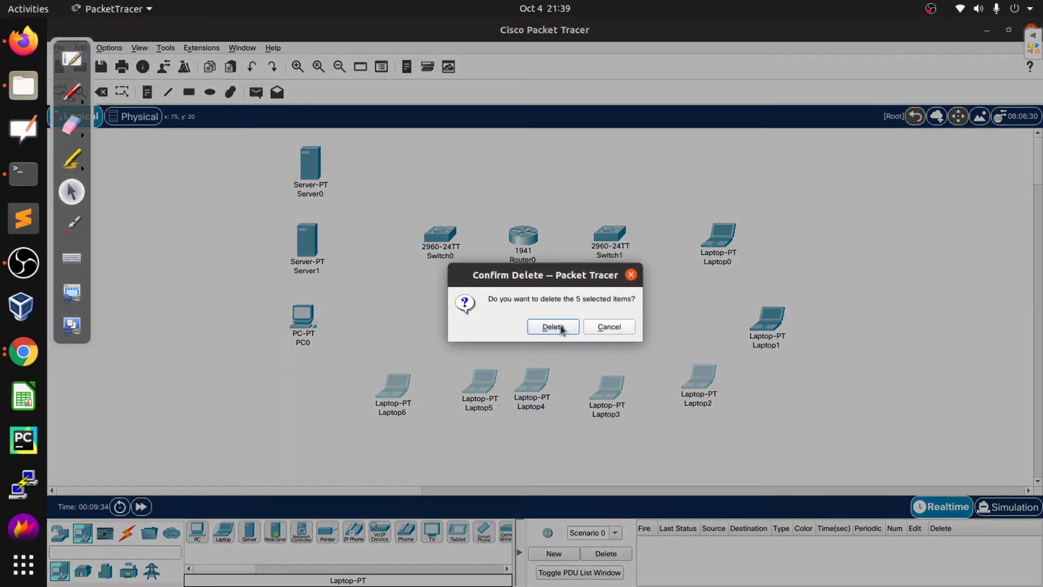
left_click(562, 327)
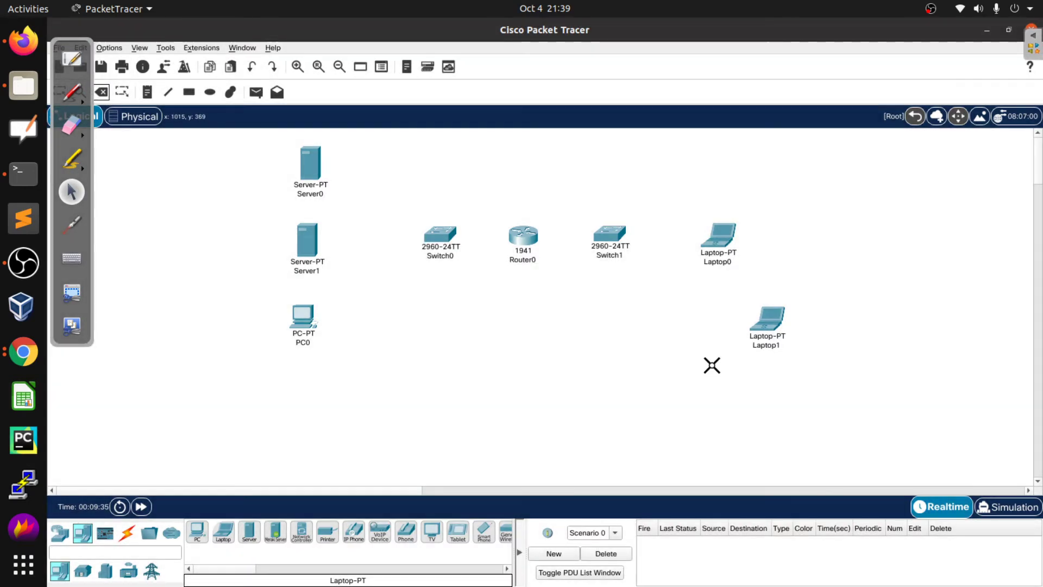
left_click(764, 340)
left_click(531, 326)
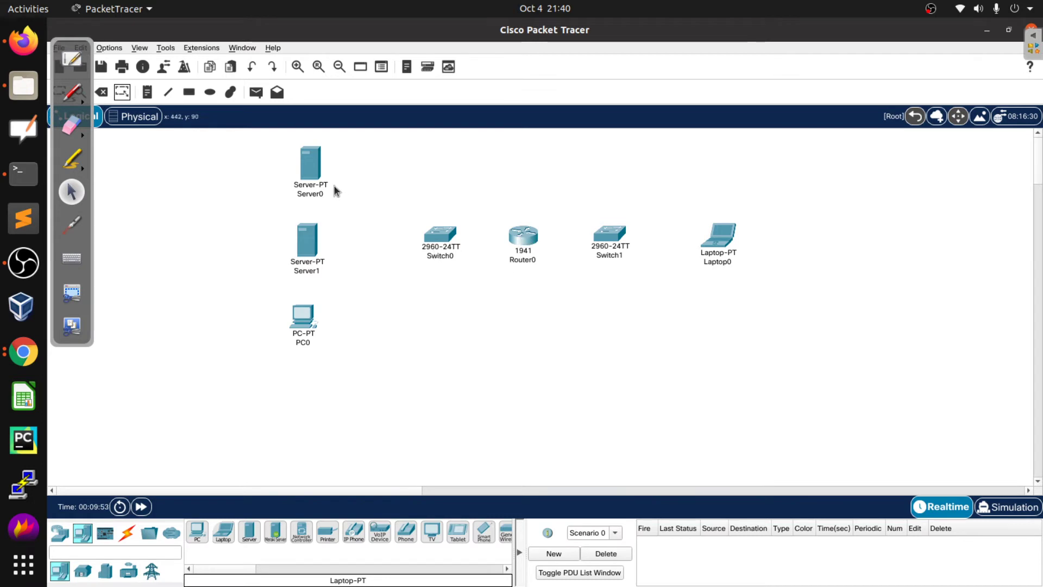
Add an AP-PT wireless access point and position it below and between Switch1 and Laptop0
left_click(60, 574)
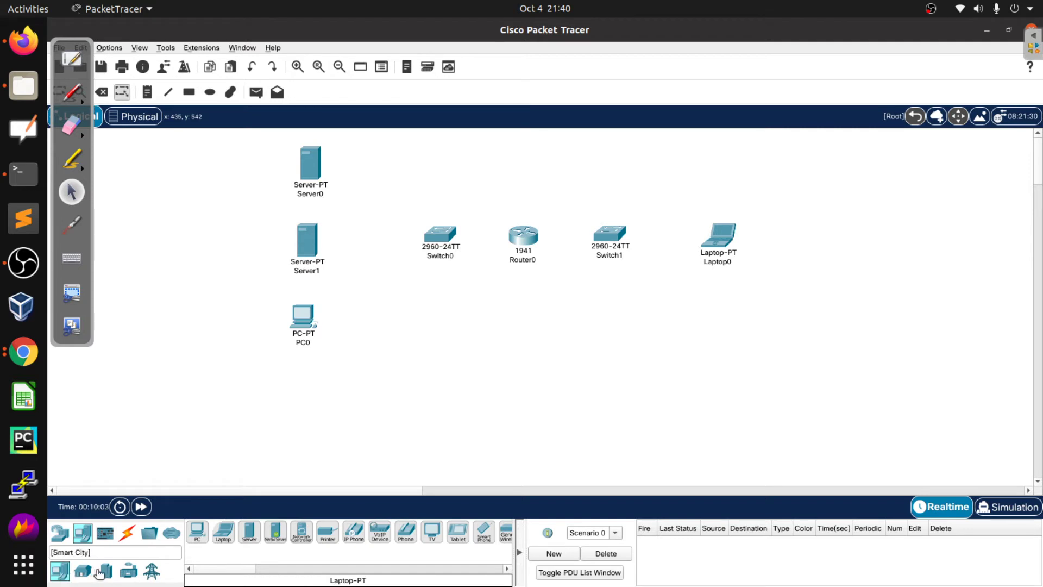
left_click(57, 536)
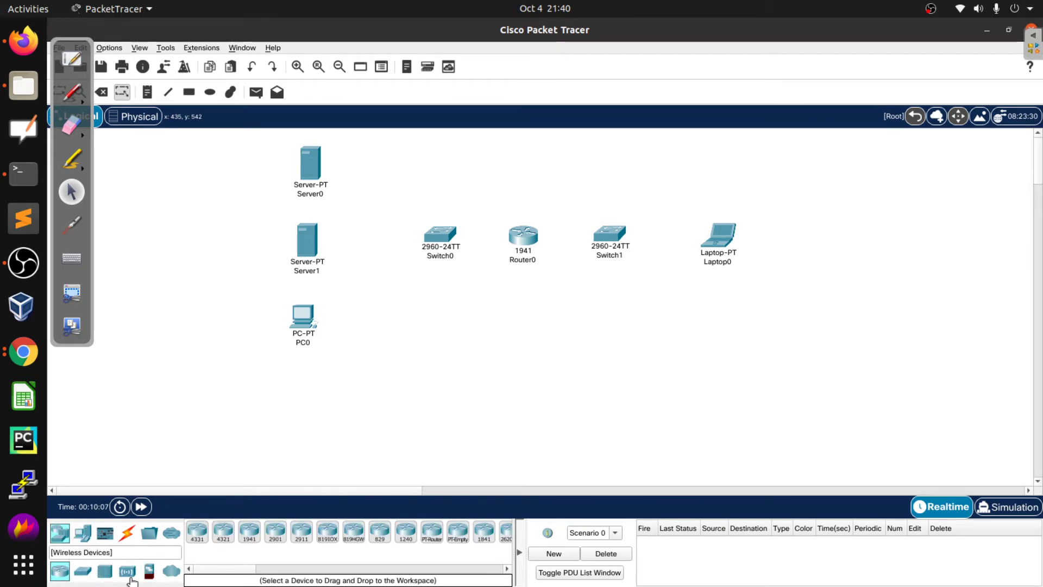
left_click(128, 572)
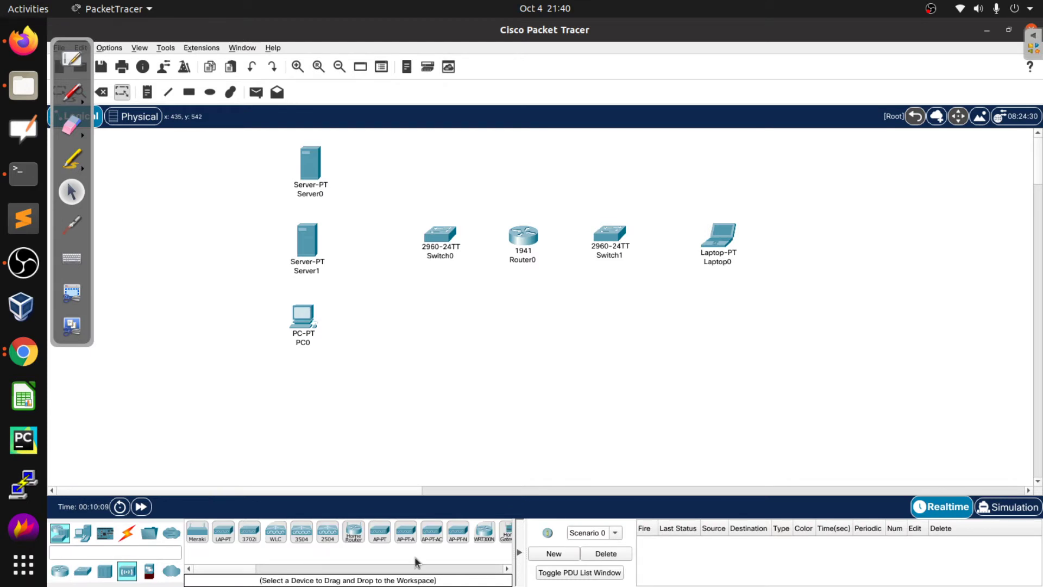
left_click_drag(378, 534, 682, 196)
left_click_drag(674, 237, 682, 328)
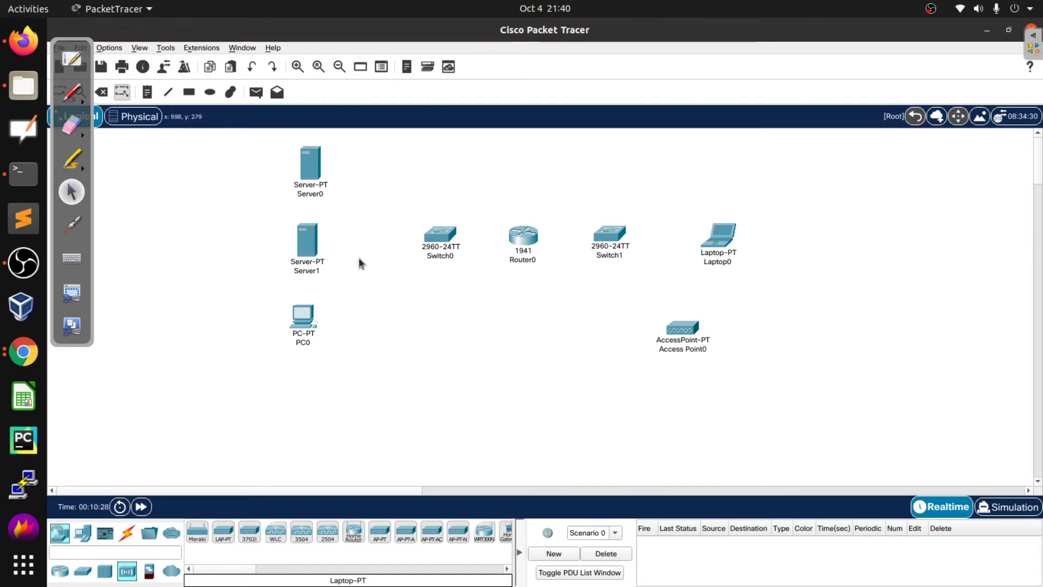
left_click(31, 46)
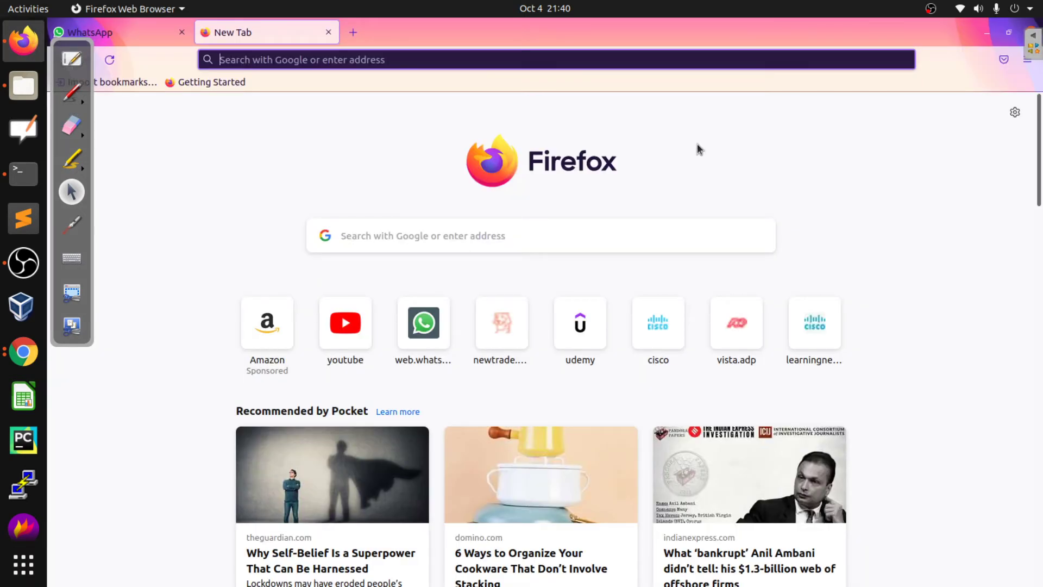
key("alt+Tab")
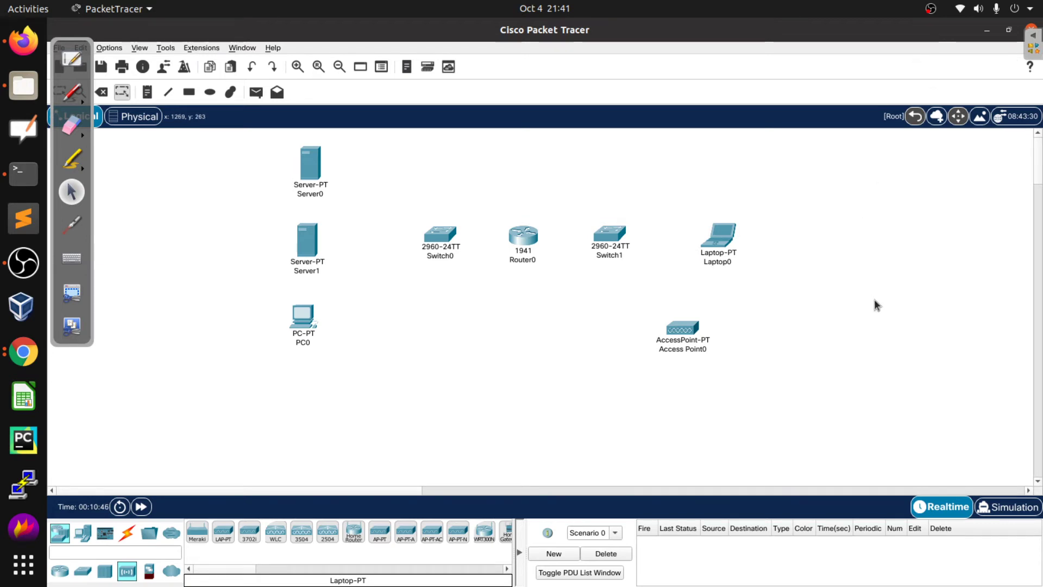
key("alt+Tab")
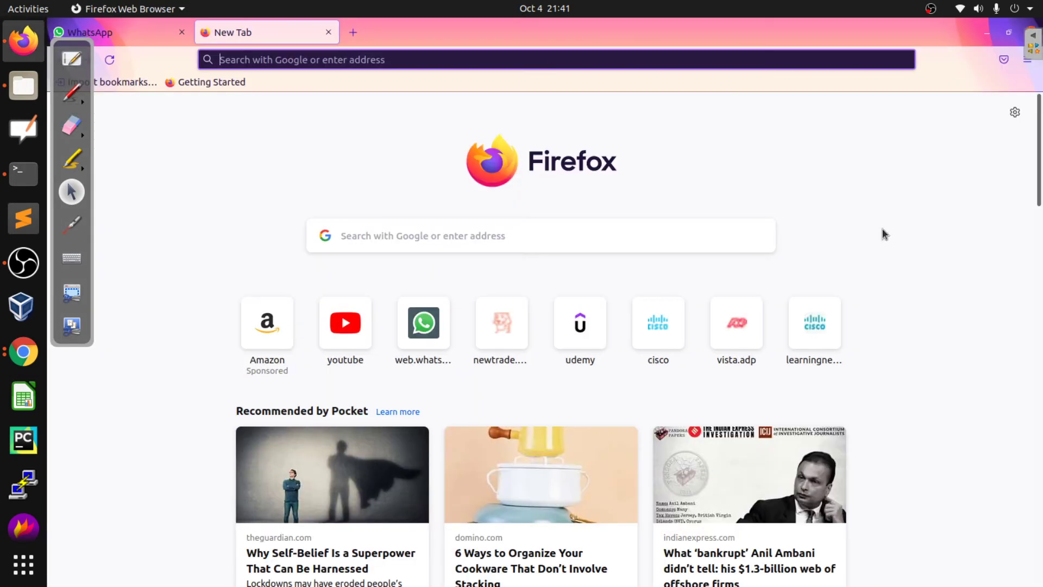
key("alt+Tab")
Replace OpenBoard's desktop overlay with its whiteboard and switch back to Cisco Packet Tracer
left_click(1033, 44)
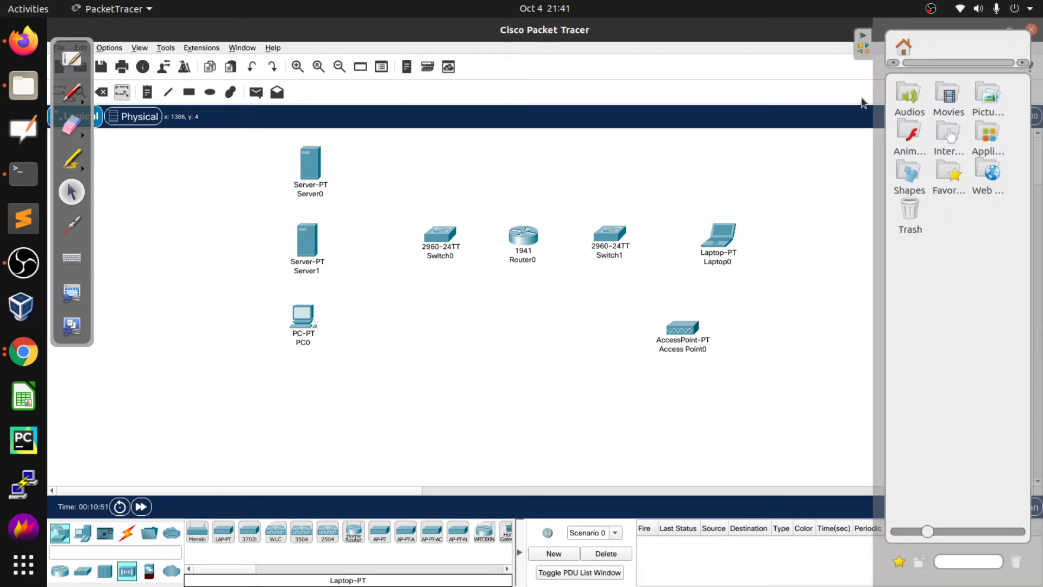
left_click(76, 58)
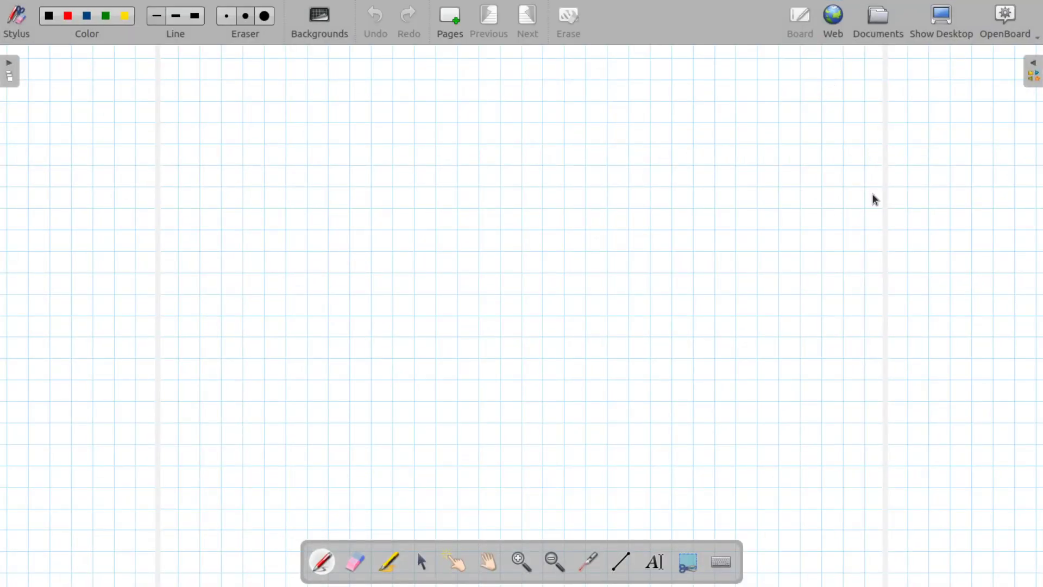
key("alt+Tab")
key("Tab")
key("Tab")
key("Tab")
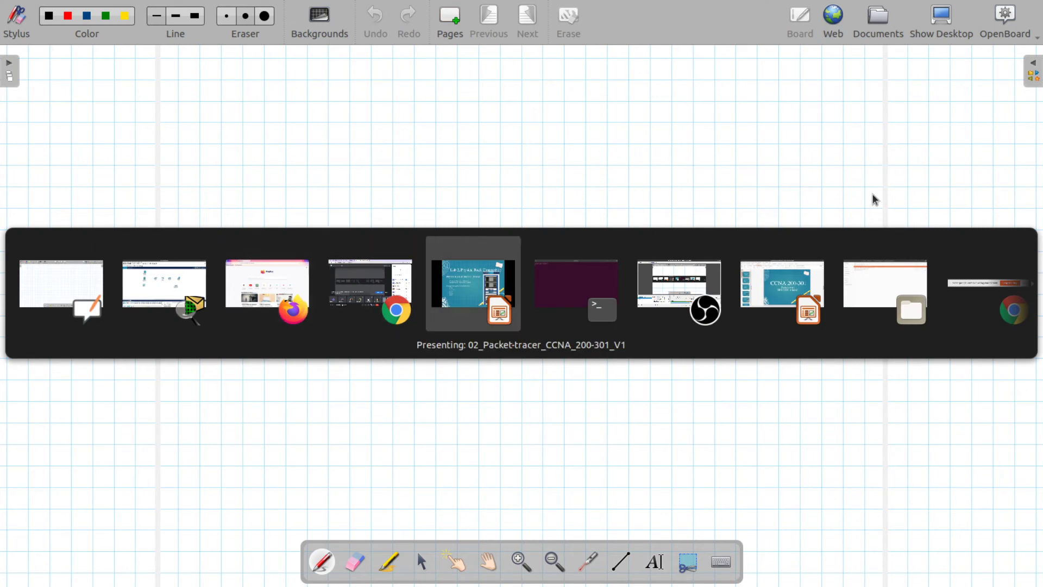
key("Tab")
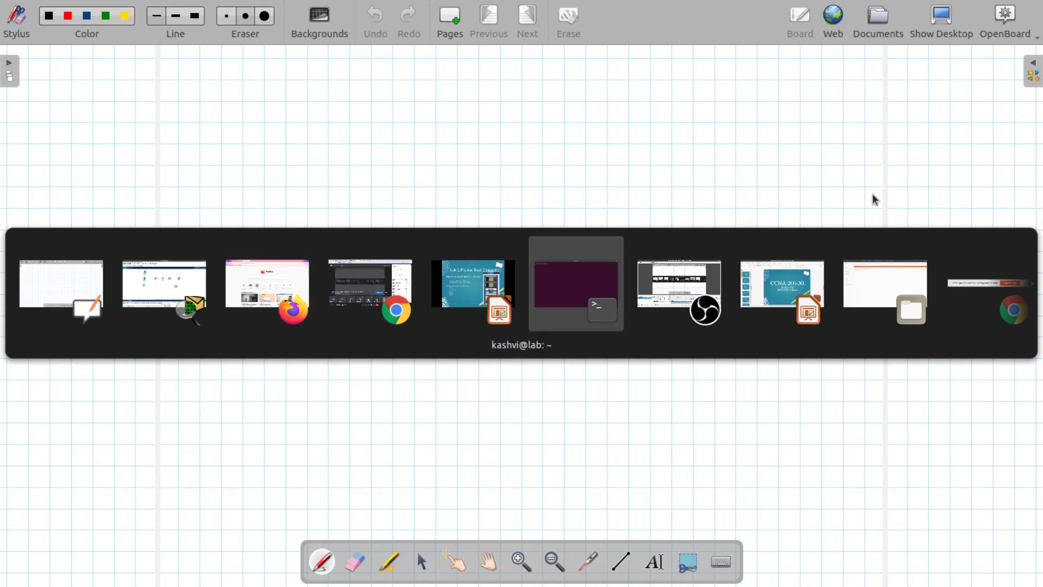
key("shift+Tab")
key("shift+Tab")
key("shift+Tab")
key("shift+Tab")
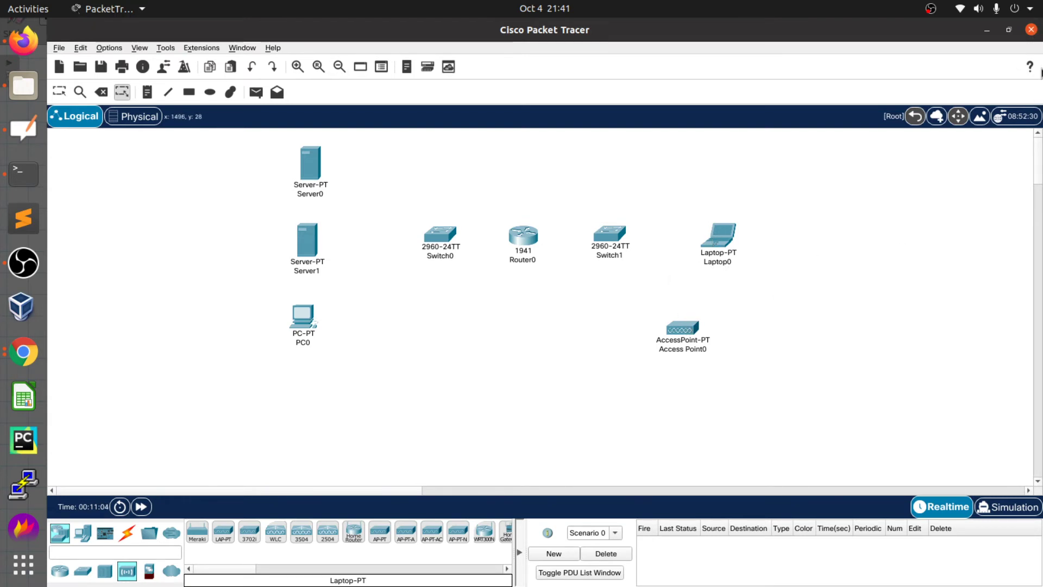
Close Packet Tracer and save the topology as "abc" in the saves folder
left_click(1032, 30)
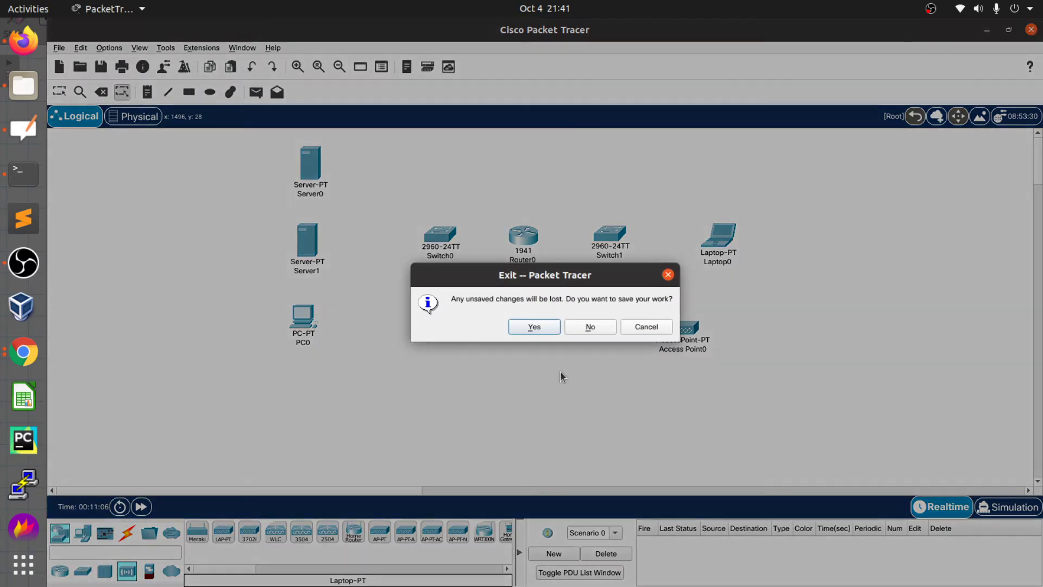
left_click(532, 326)
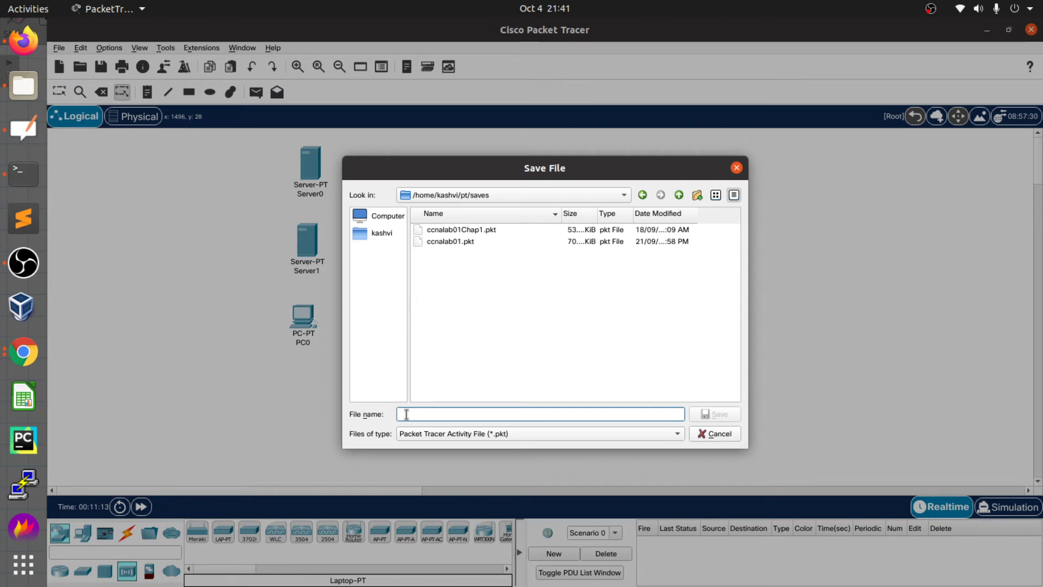
type("a")
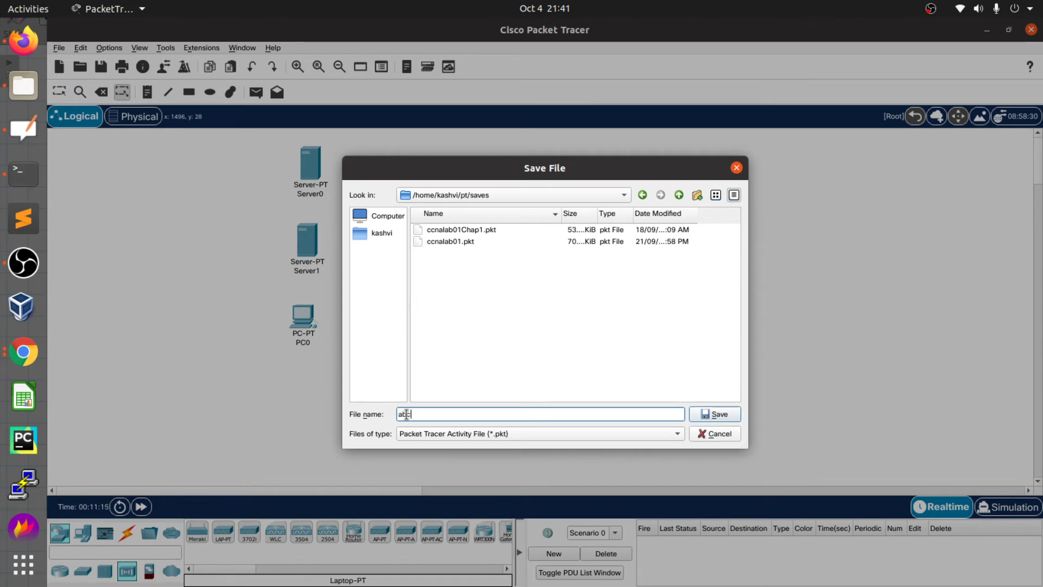
type("bc")
left_click(717, 414)
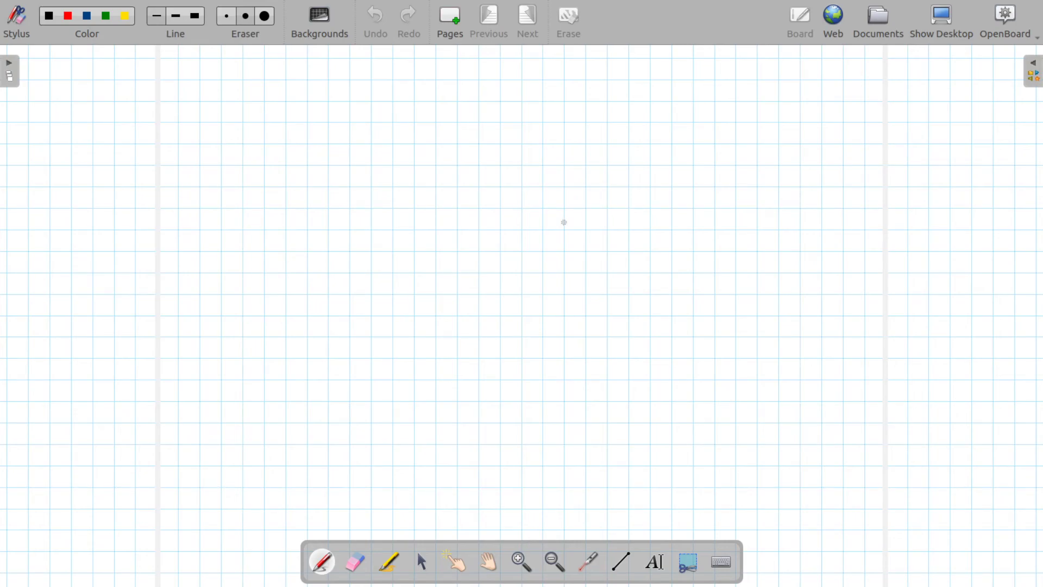
Switch to the terminal and run packettracer again to relaunch Cisco Packet Tracer
key("alt+Tab")
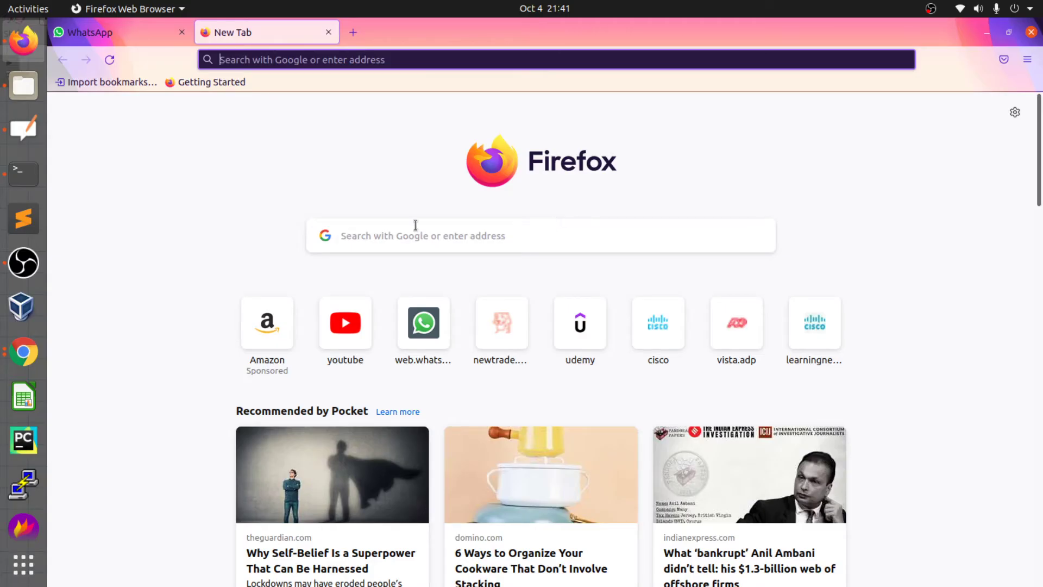
left_click(24, 173)
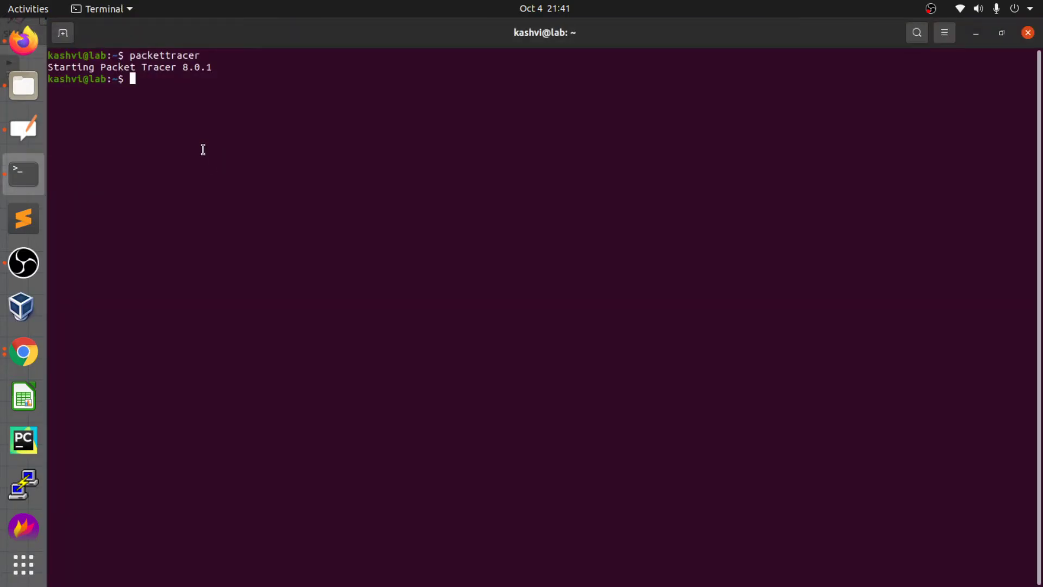
key("Up")
key("Return")
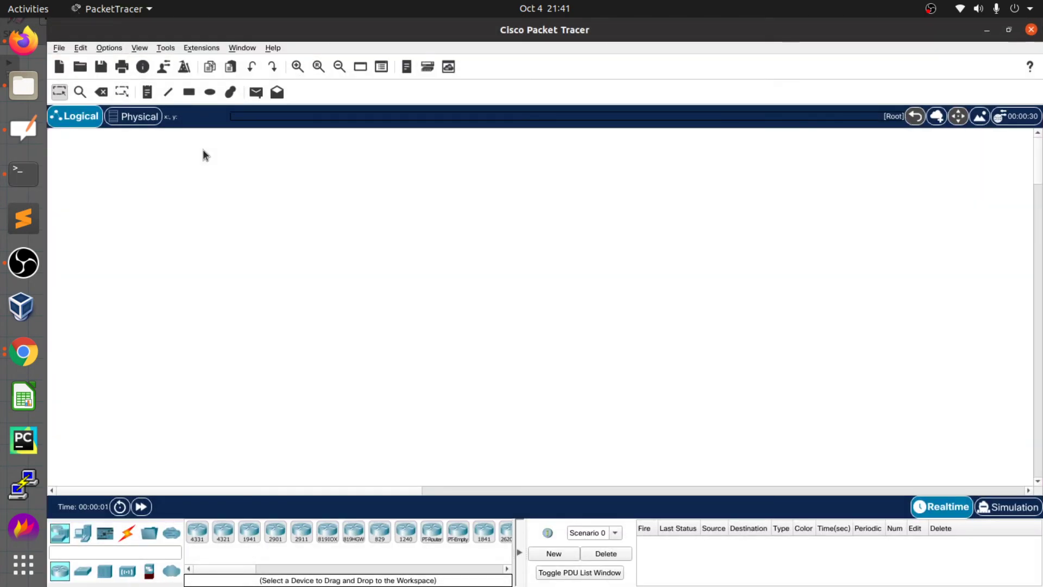
Open the saved topology file abc.pkt from the saves folder
left_click(60, 48)
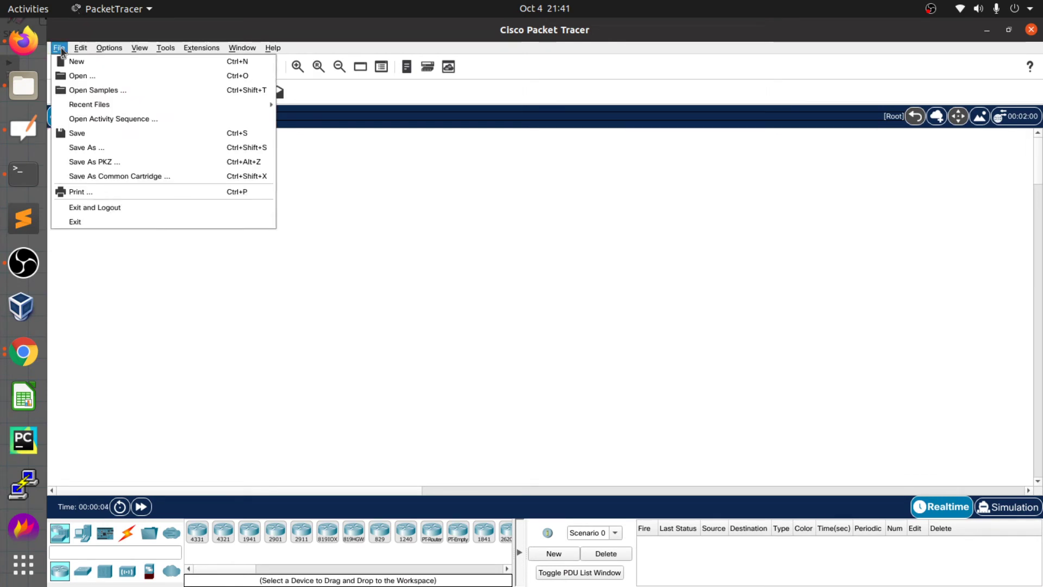
left_click(77, 73)
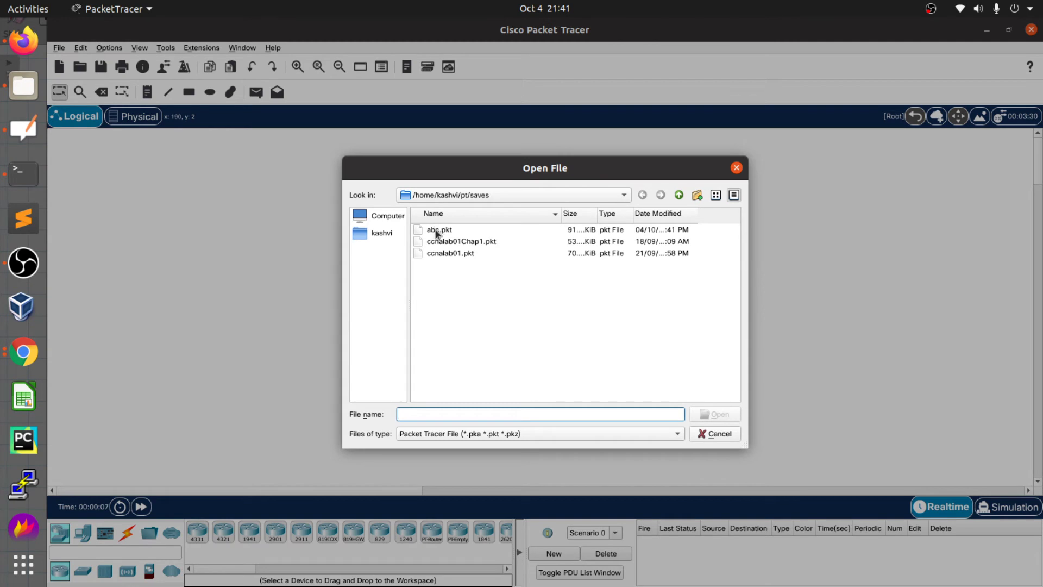
double_click(435, 230)
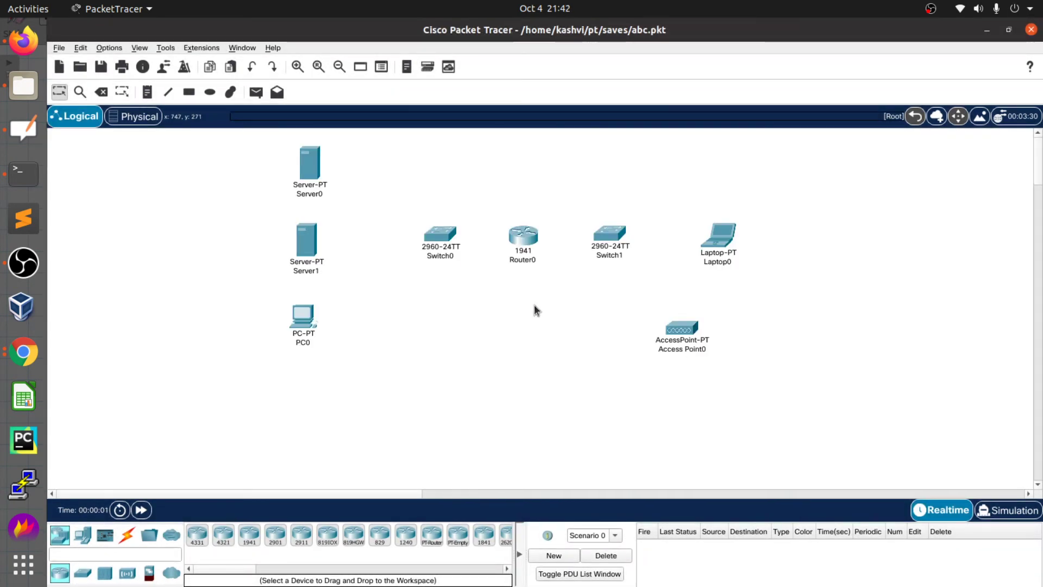
Rearrange Access Point0 and Laptop0 so both line up in a row after Switch1, with the access point between switch and laptop
left_click_drag(681, 331, 680, 295)
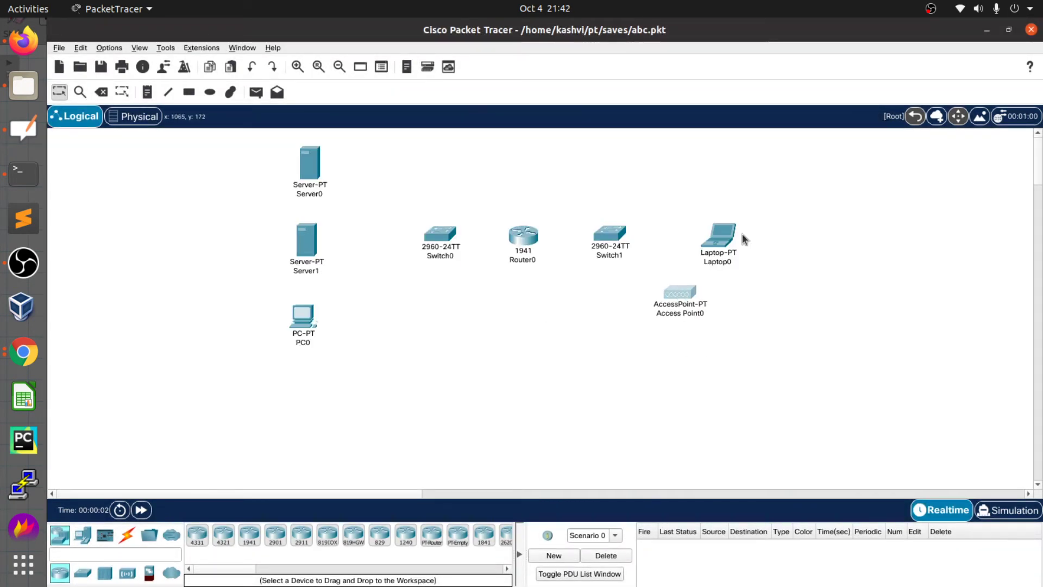
left_click_drag(742, 233, 837, 238)
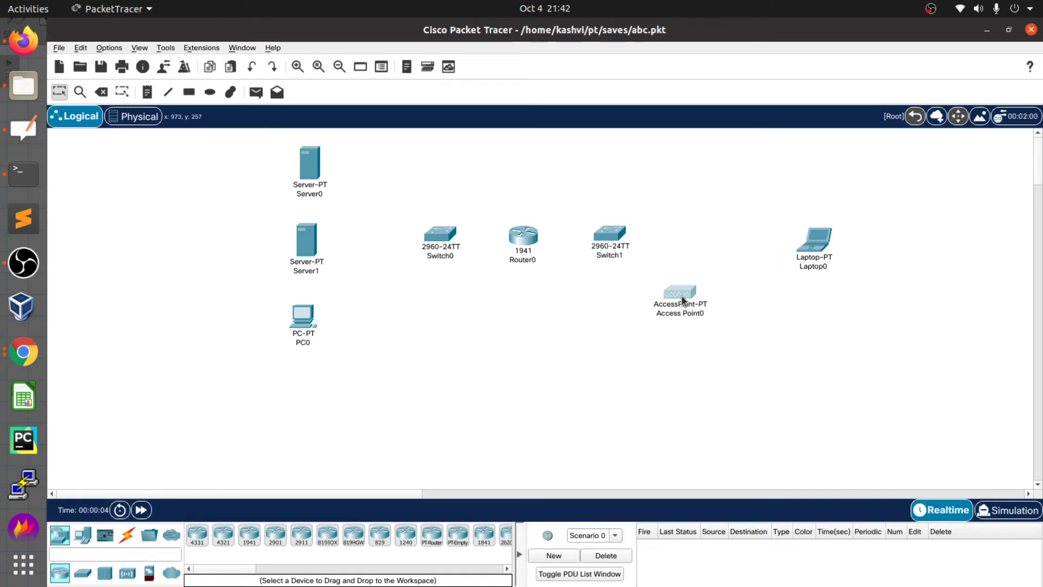
left_click_drag(681, 295, 703, 237)
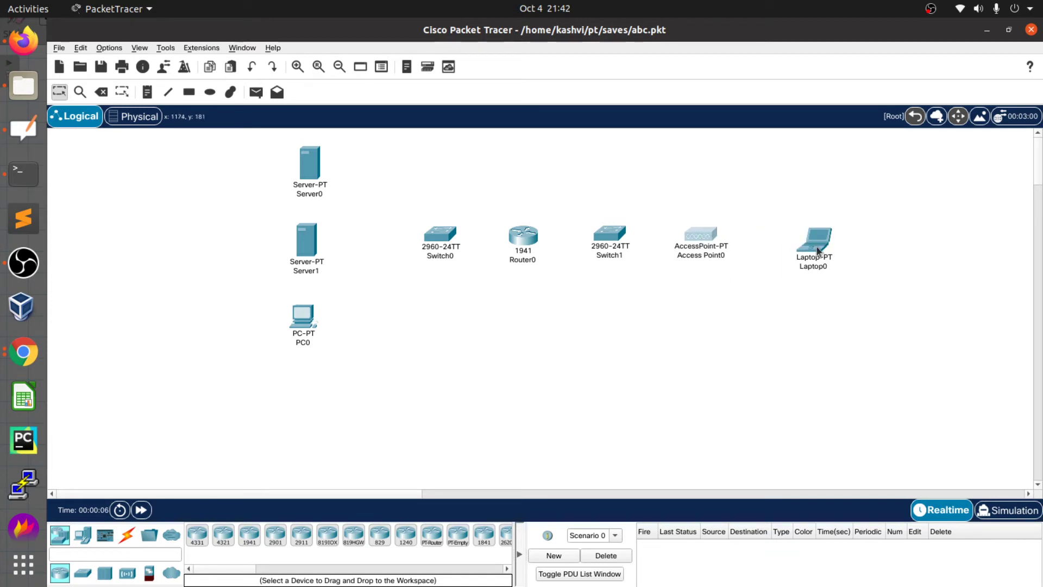
left_click_drag(818, 249, 788, 235)
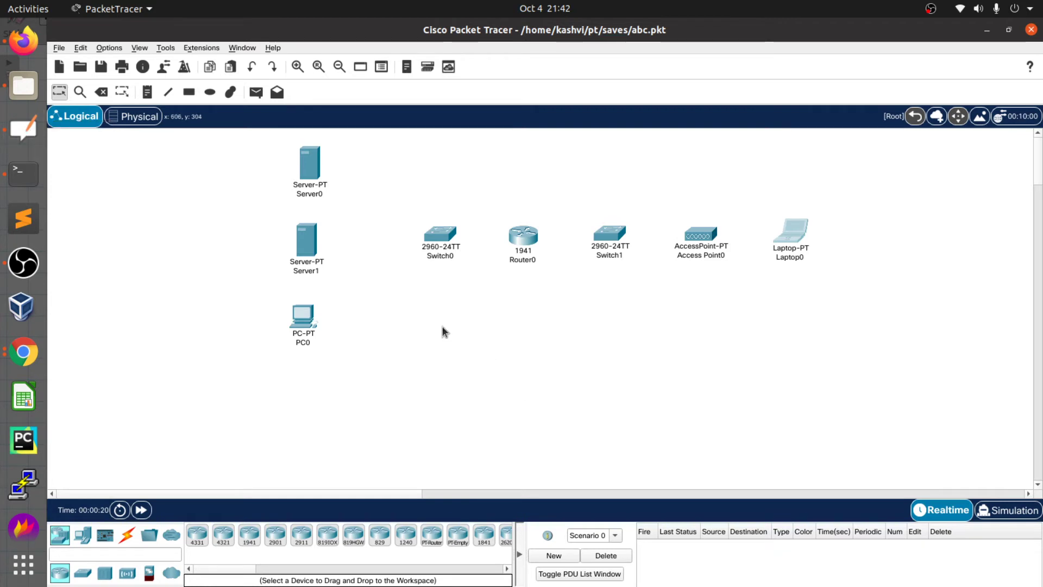
Switch to OpenBoard, show its desktop overlay over Packet Tracer and collapse the overlay's library
left_click(23, 129)
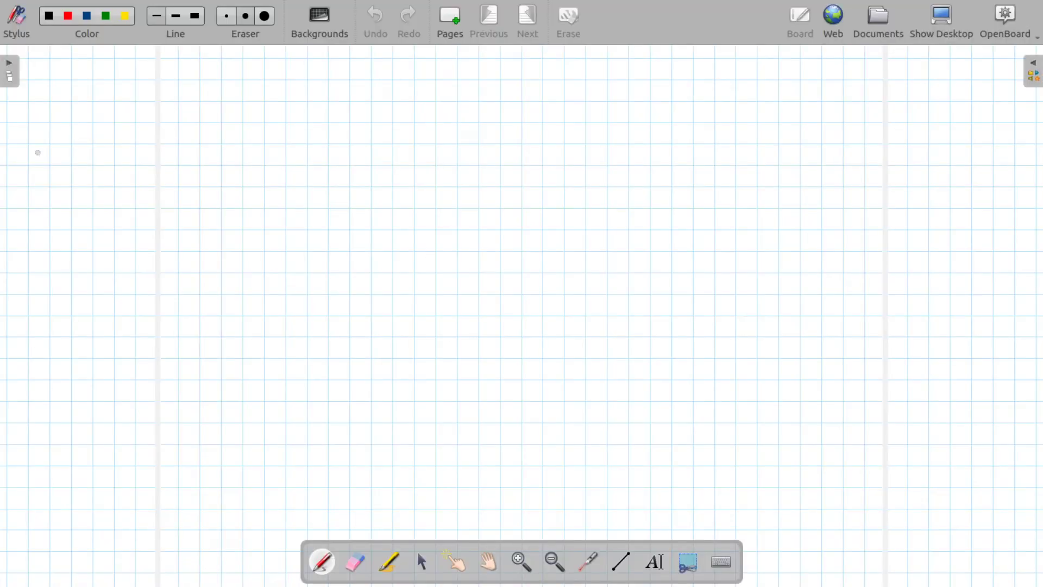
left_click(942, 21)
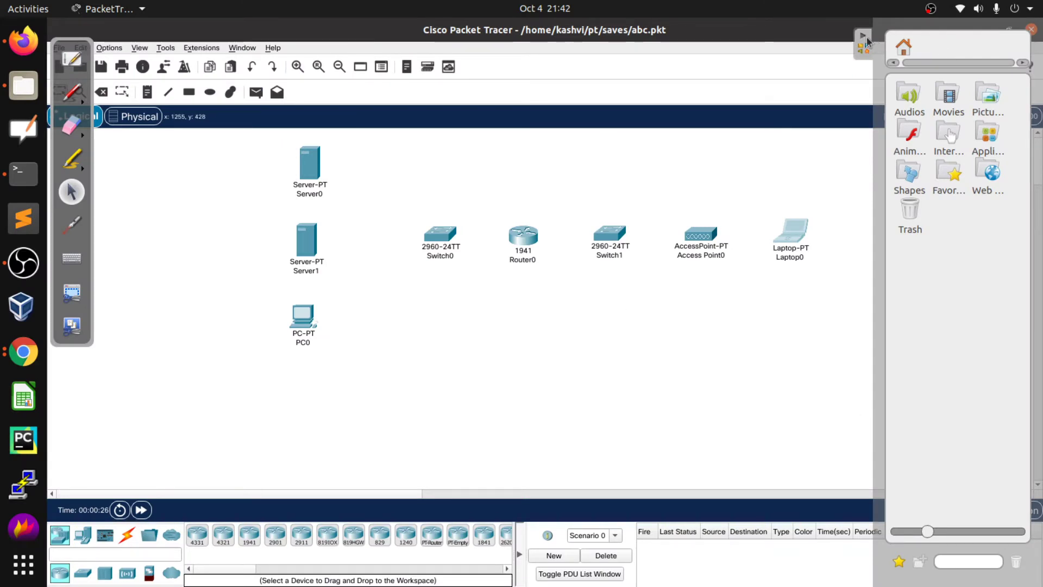
left_click(863, 38)
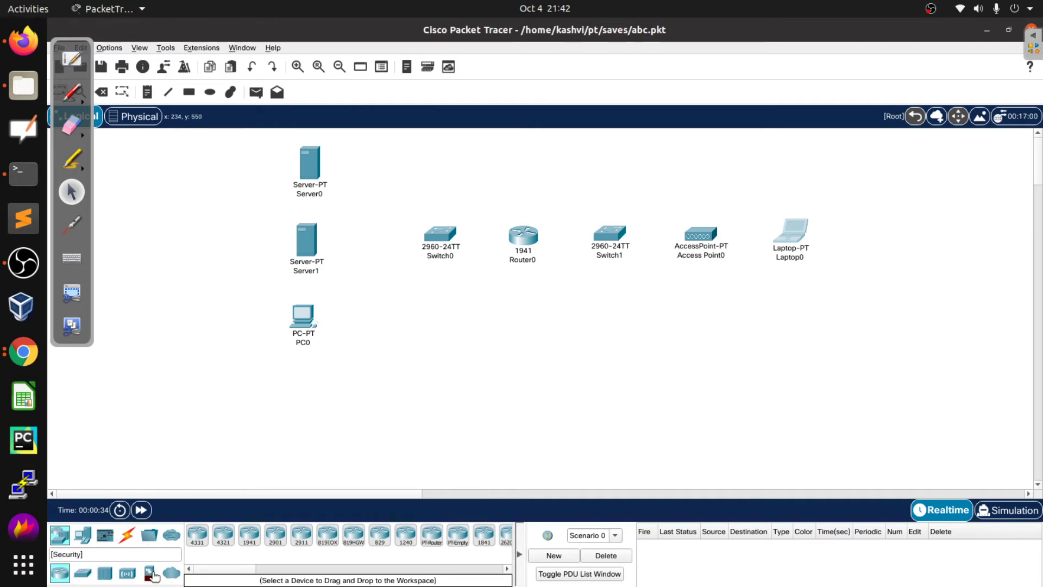
Add a 5505 ASA firewall to the logical workspace directly below Router0
left_click_drag(149, 575, 521, 302)
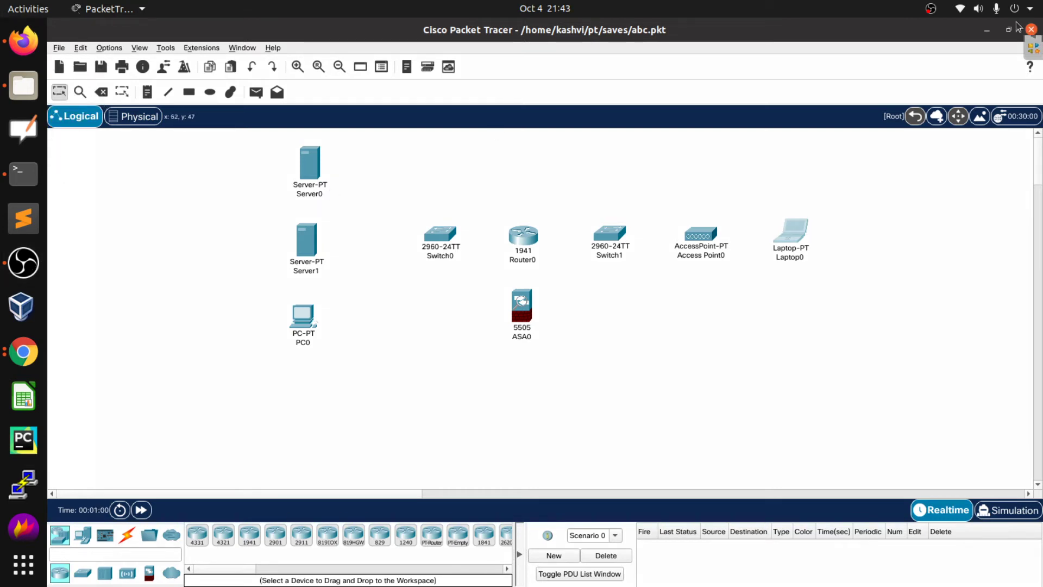
left_click(1033, 45)
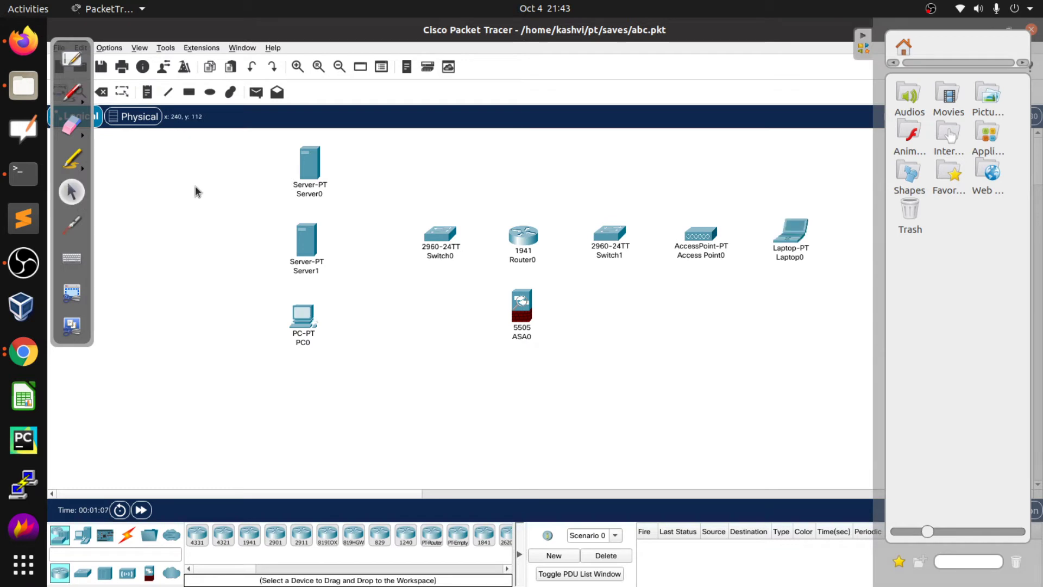
left_click(71, 62)
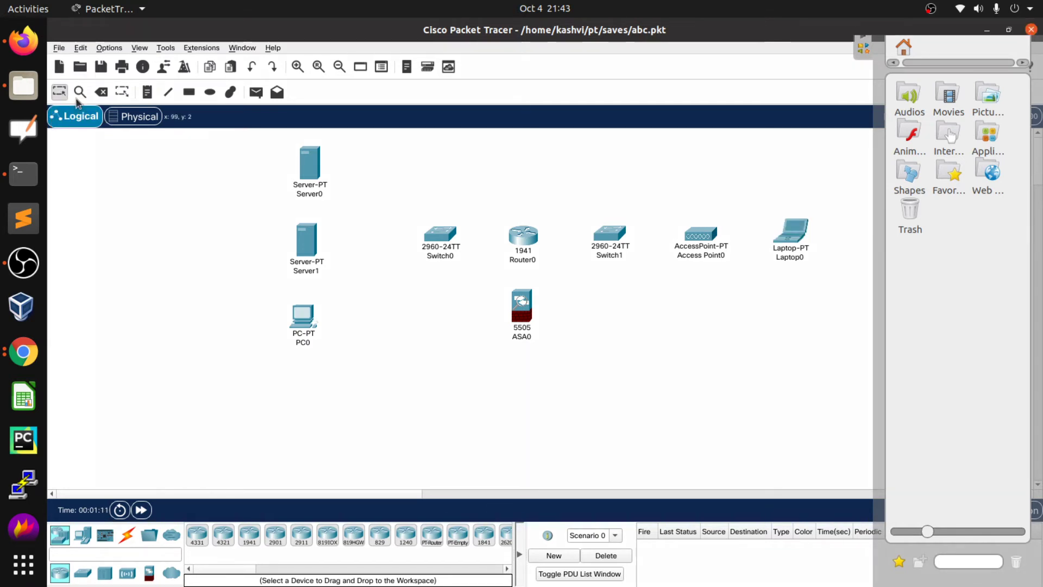
left_click(865, 48)
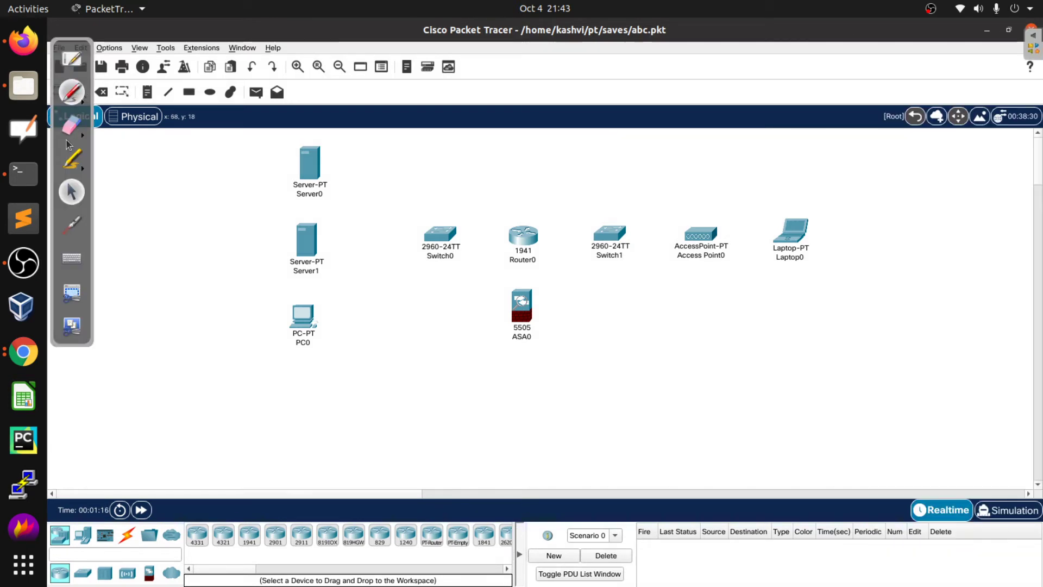
left_click(71, 190)
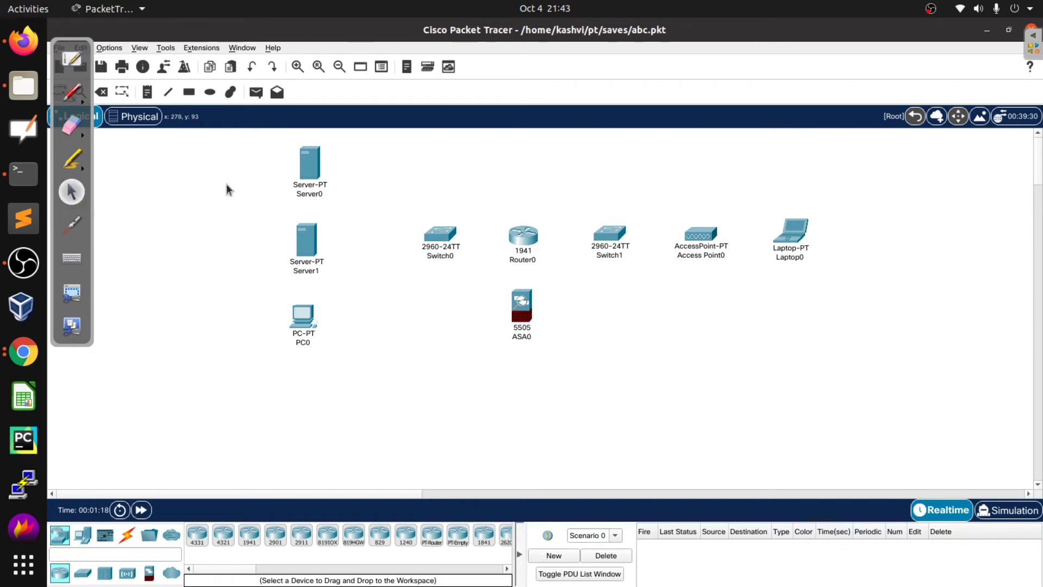
left_click(1033, 38)
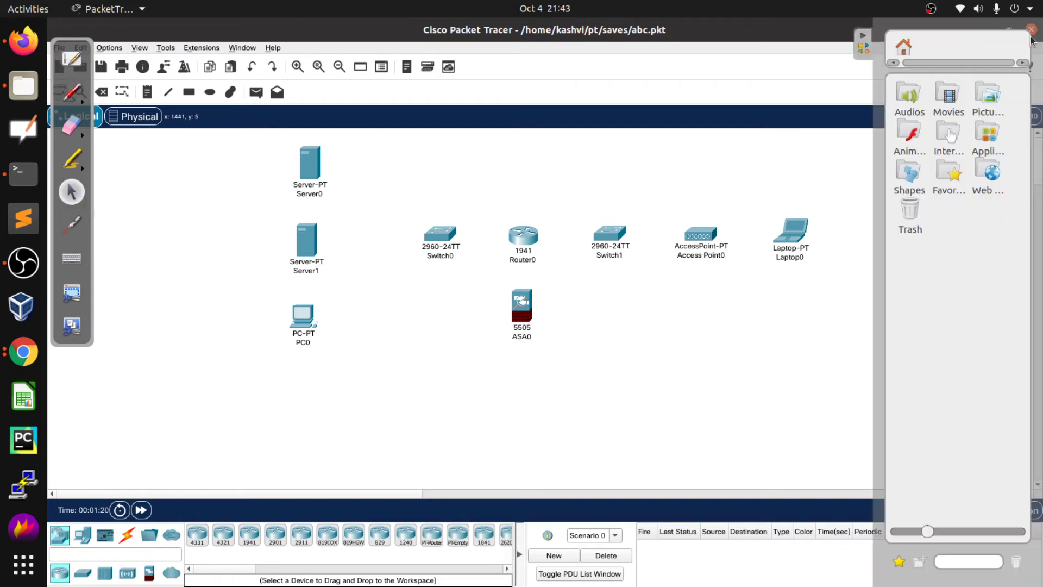
left_click(864, 39)
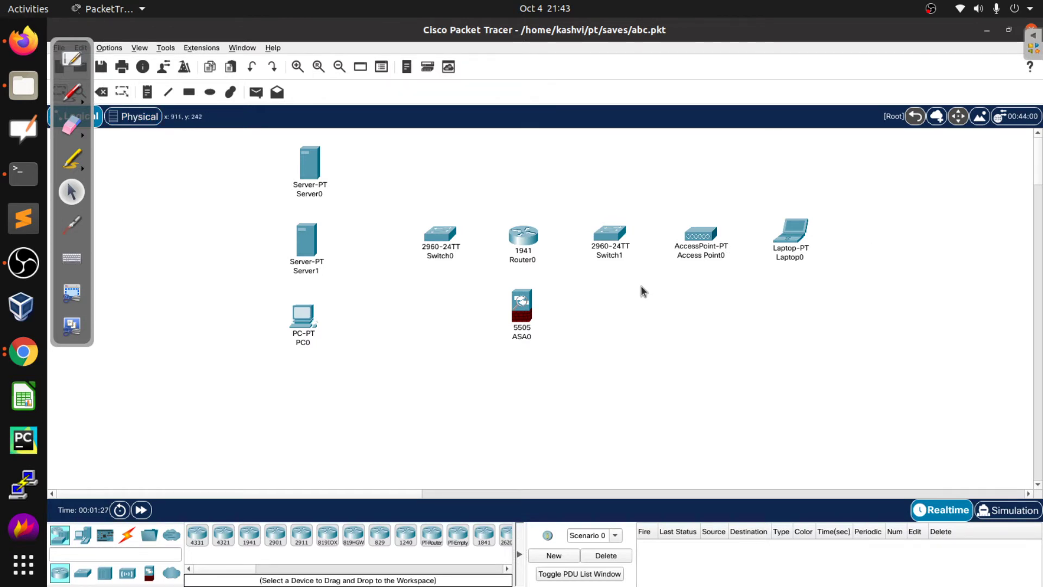
Show the physical workspace and go through Home City and Corporate Office into the Main Wiring Closet
left_click(130, 117)
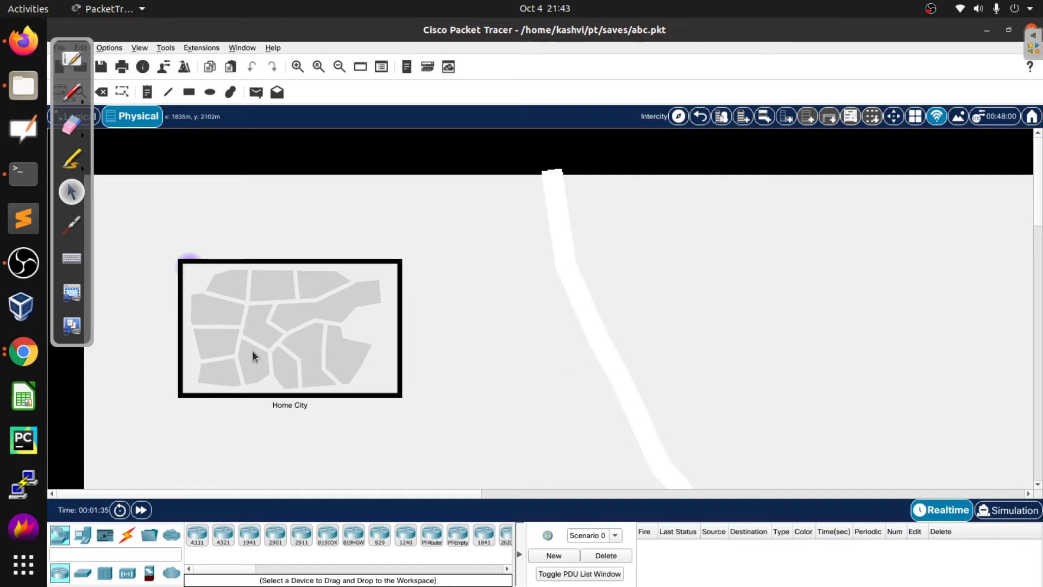
left_click(278, 318)
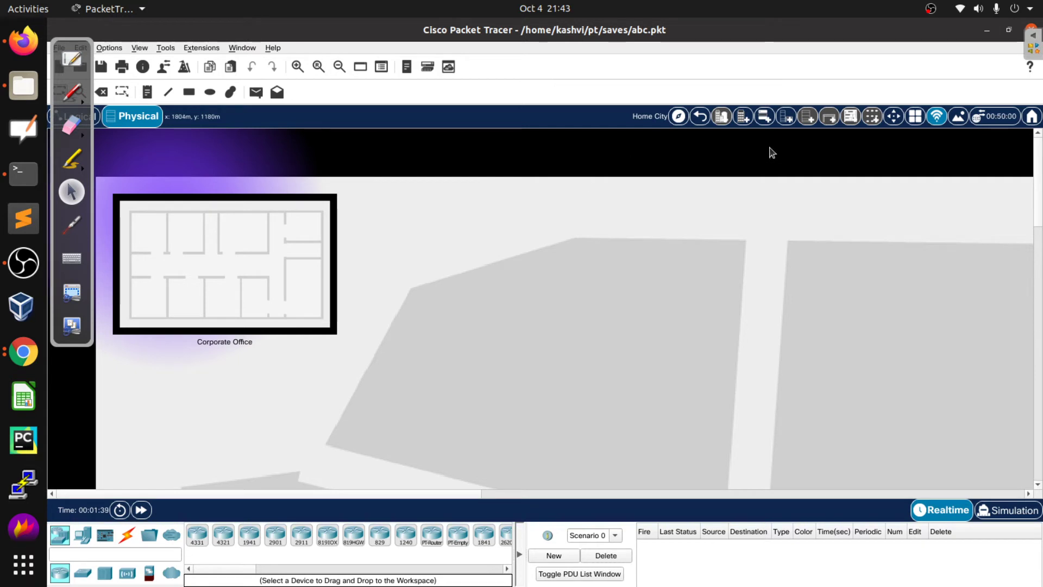
left_click(243, 251)
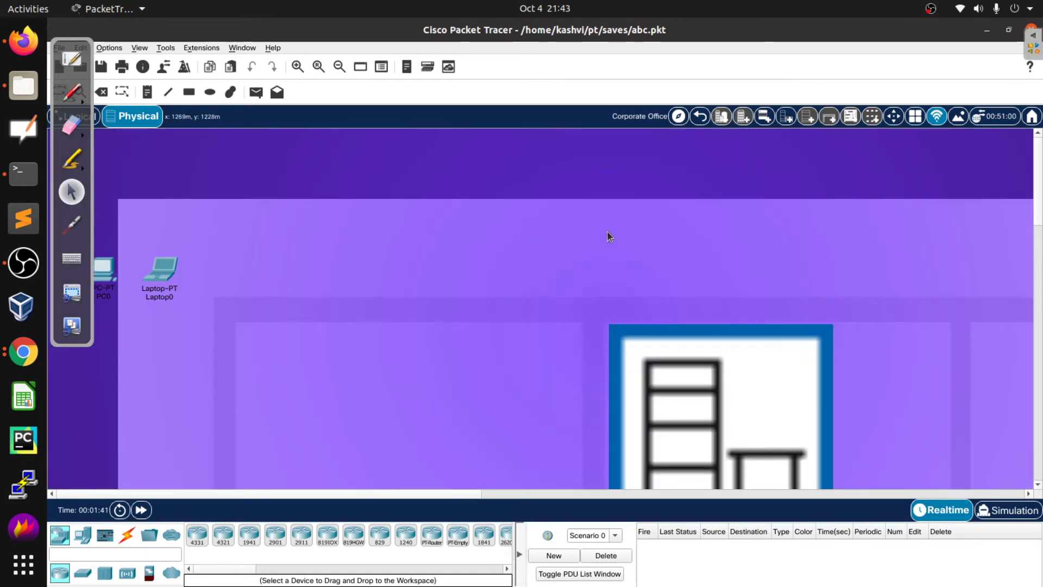
scroll(727, 347, "down", 3)
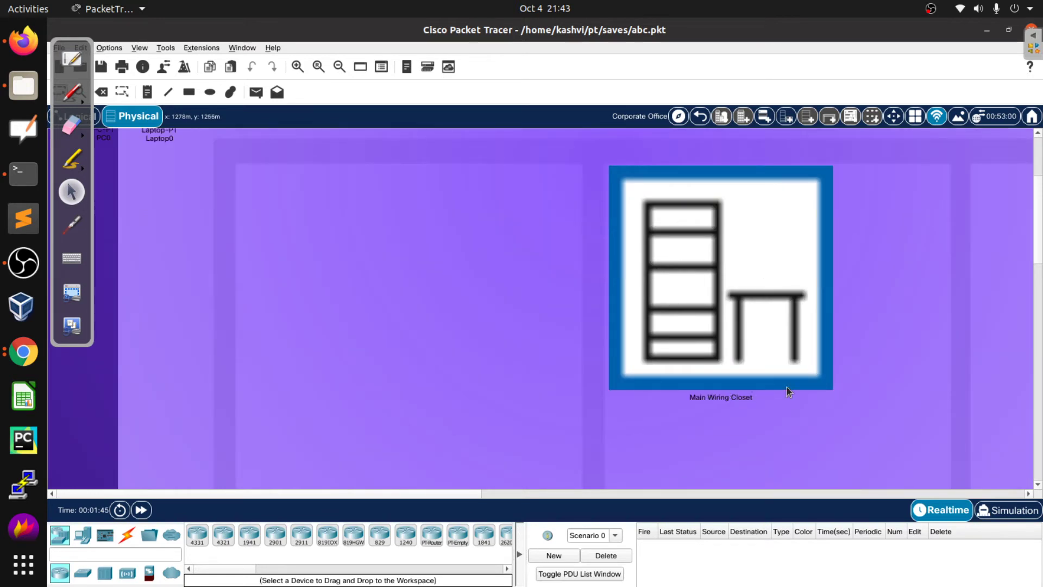
left_click(733, 284)
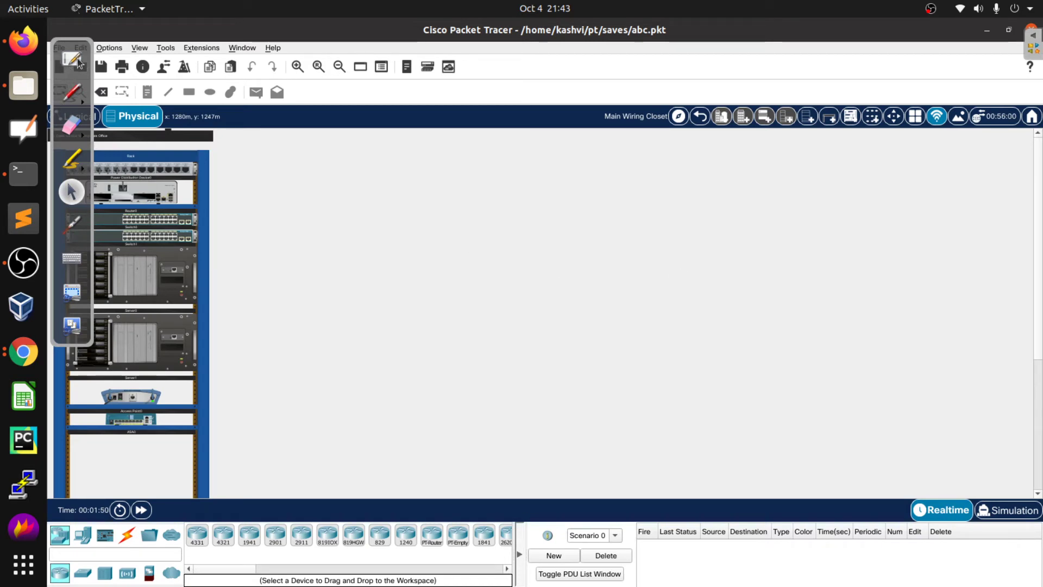
Move OpenBoard's floating toolbar clear of the wiring closet rack and look over the rack's full height
mouse_move(74, 46)
left_mouse_down()
mouse_move(248, 45)
mouse_move(557, 77)
mouse_move(987, 59)
left_mouse_up()
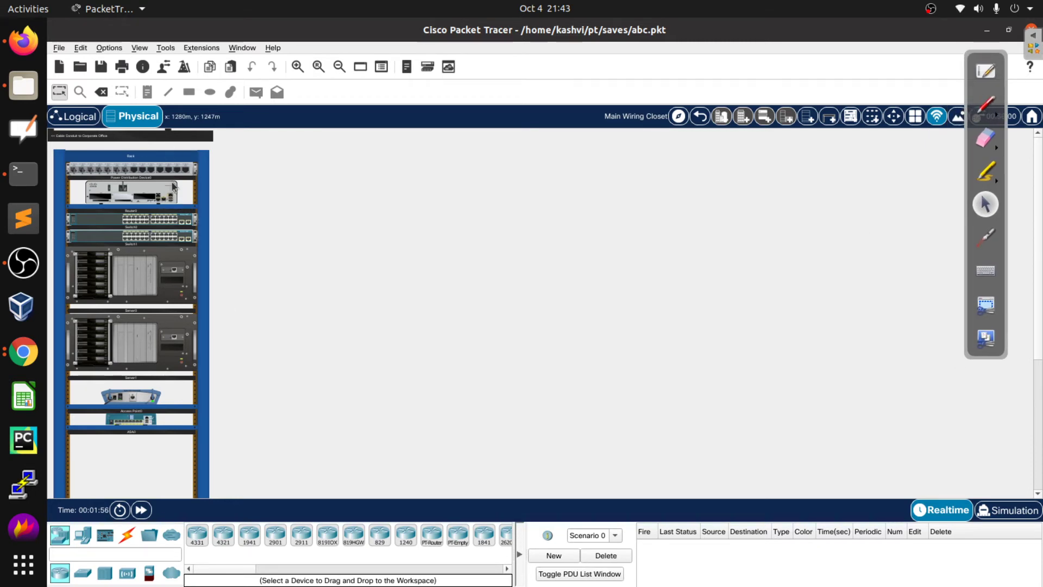
scroll(246, 307, "down", 3)
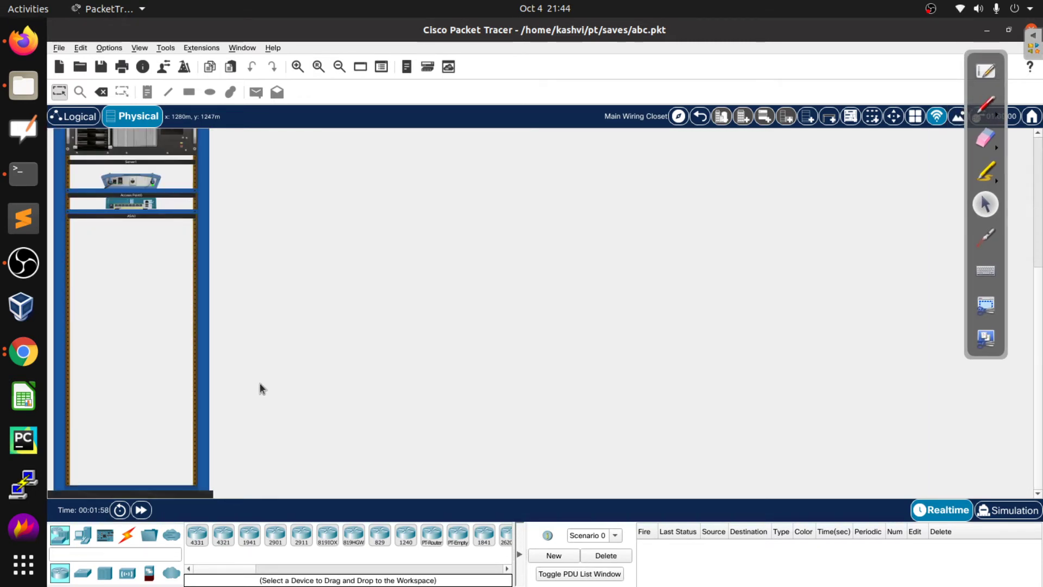
scroll(261, 385, "up", 3)
scroll(261, 385, "up", 1)
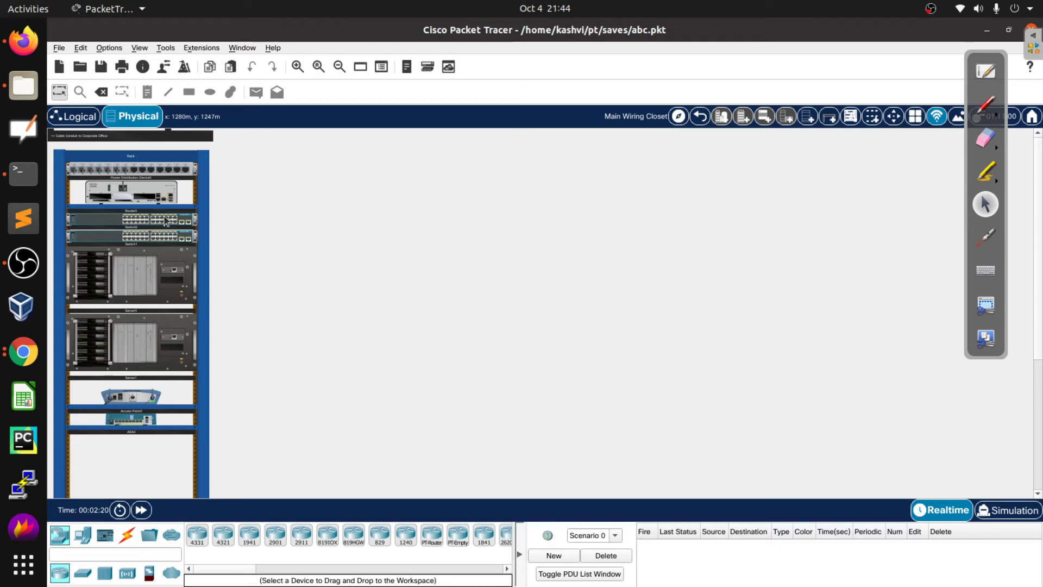
Inspect the physical device views of Router0, Access Point0 and Power Distribution Device0 from the rack, and close them
left_click(140, 191)
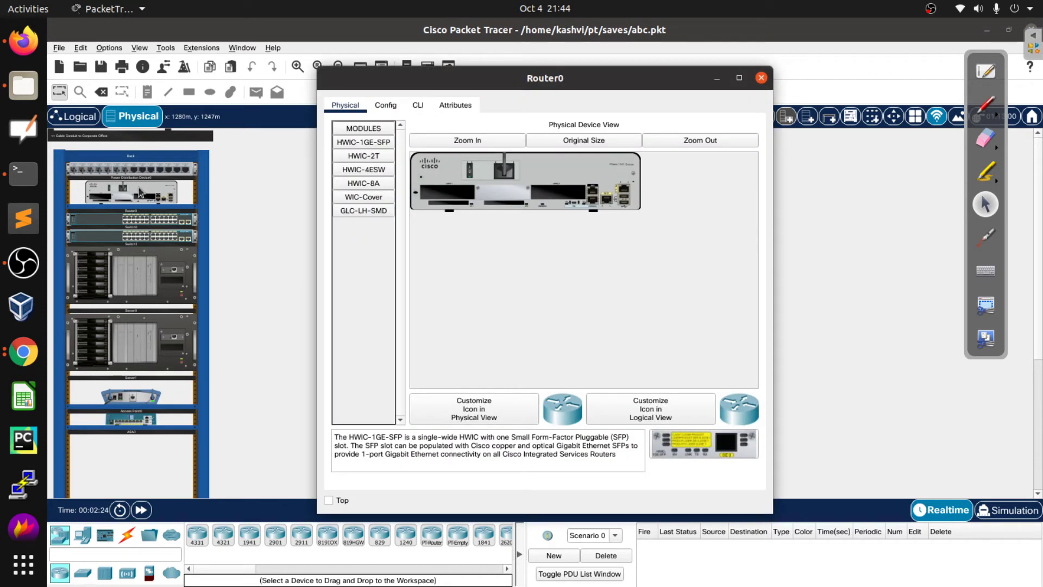
left_click(139, 397)
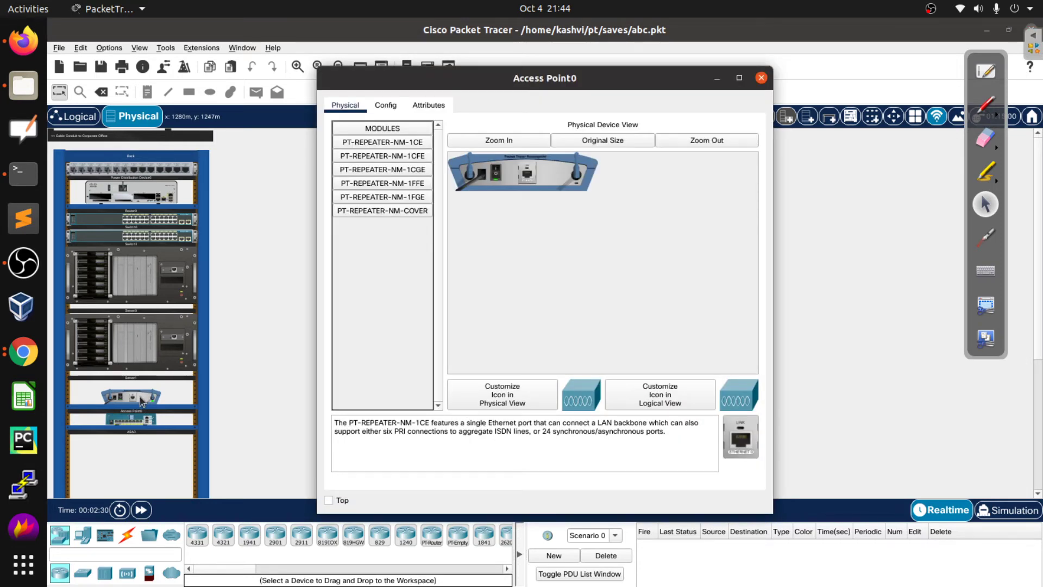
left_click(762, 78)
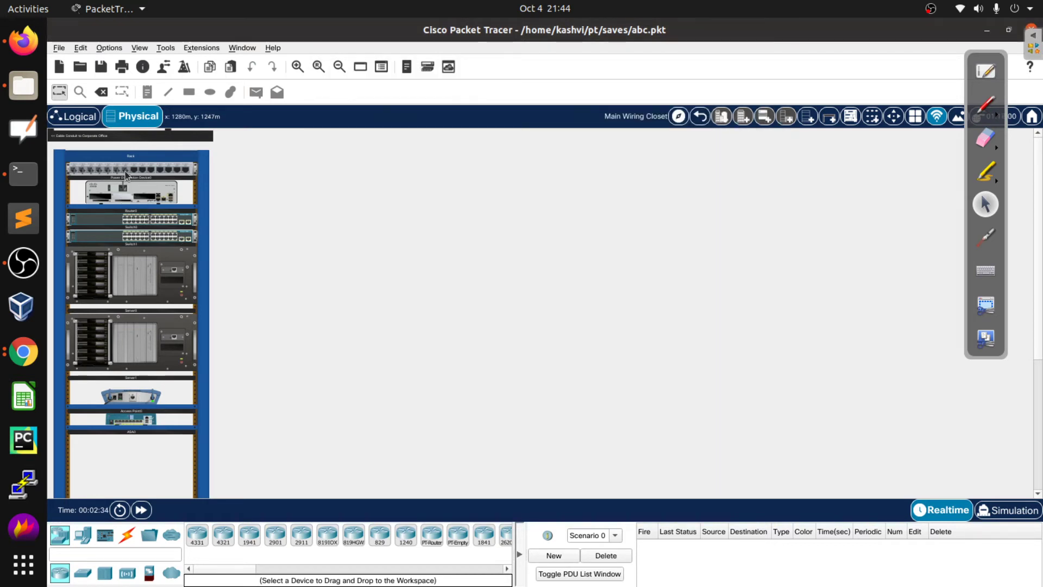
left_click(127, 174)
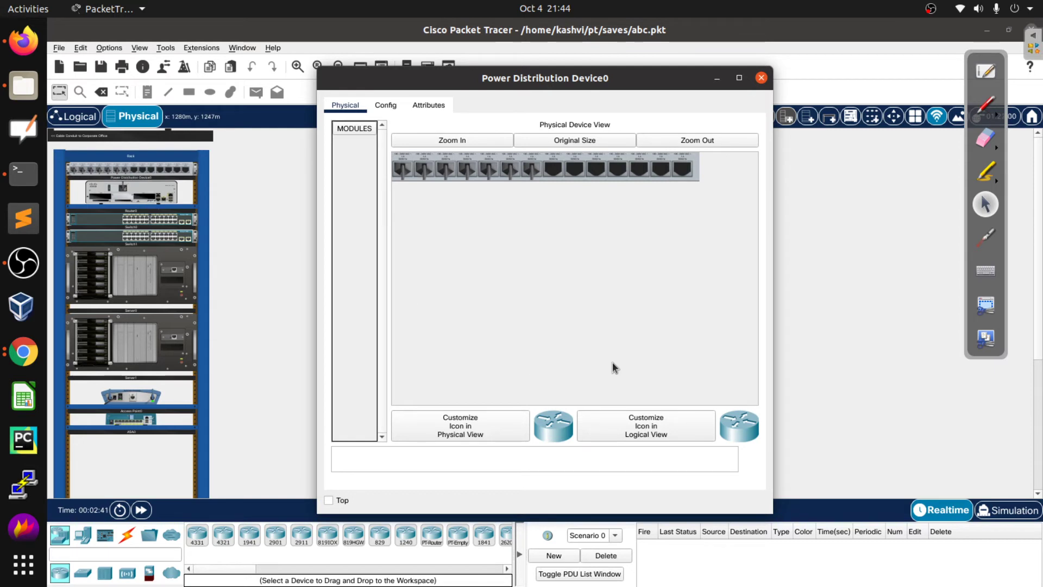
left_click(761, 77)
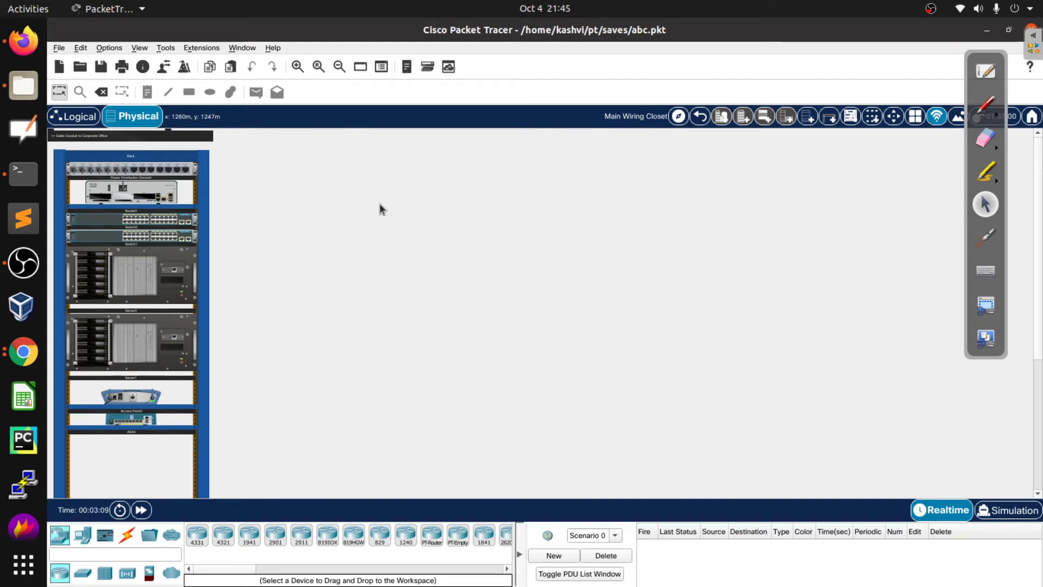
Compare the logical topology with the physical rack, returning to the Main Wiring Closet
left_click(76, 116)
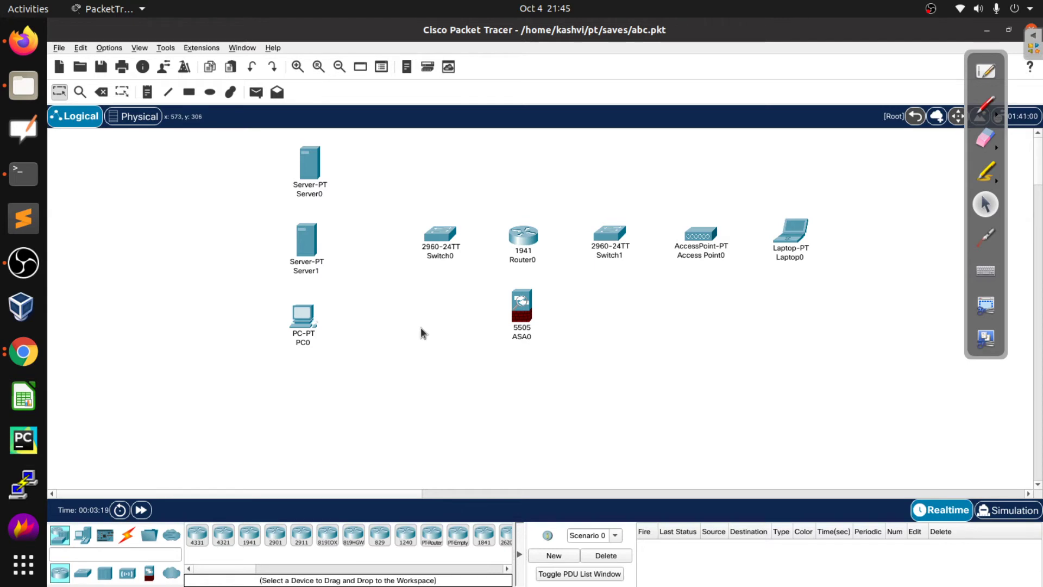
left_click(137, 116)
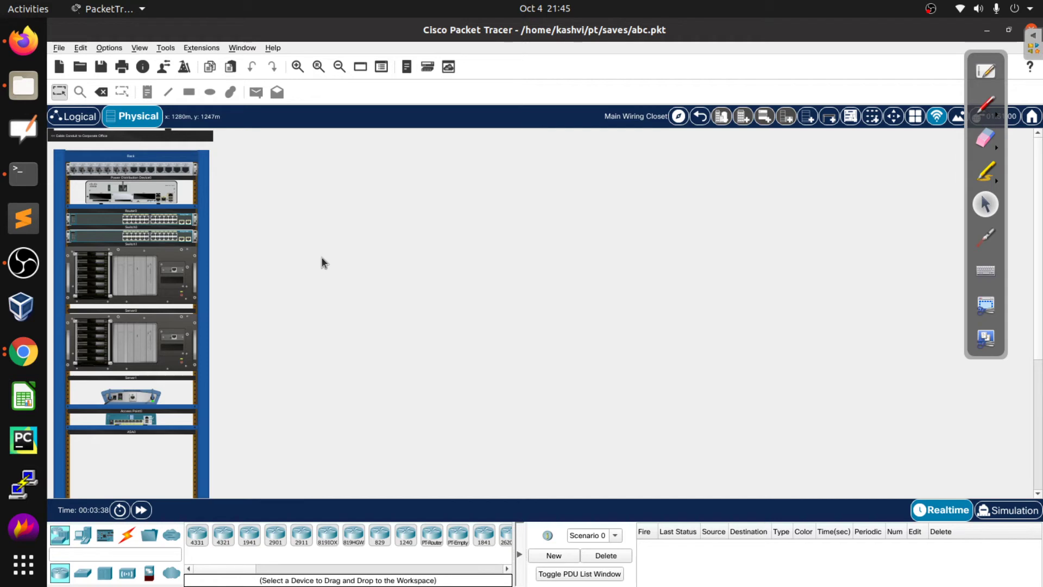
Show the Lab 2 Physical Rack Connectivity slide, return to Packet Tracer, and look over the Main Wiring Closet's rack and table
left_click(63, 121)
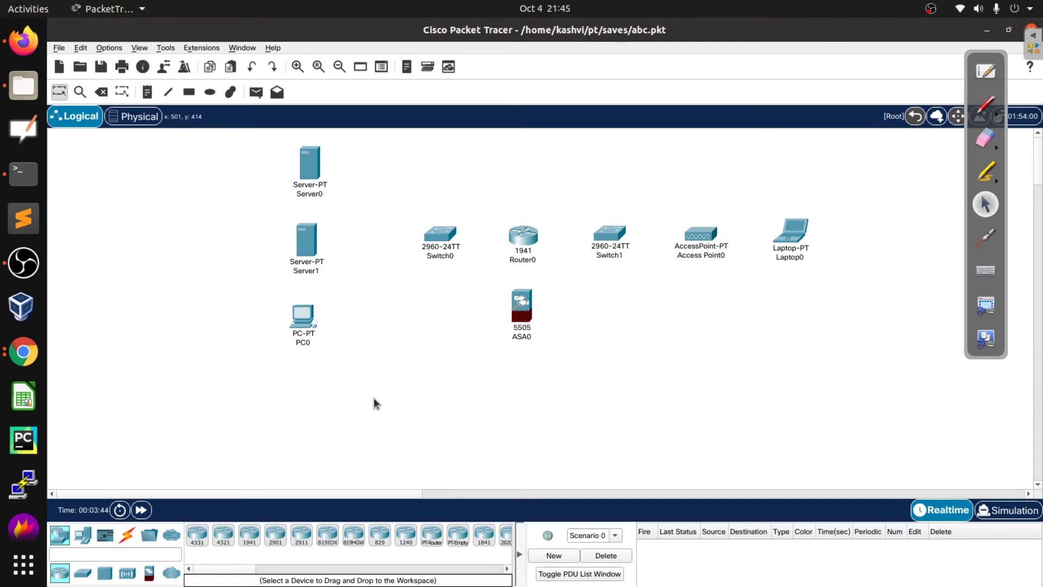
key("alt+Tab")
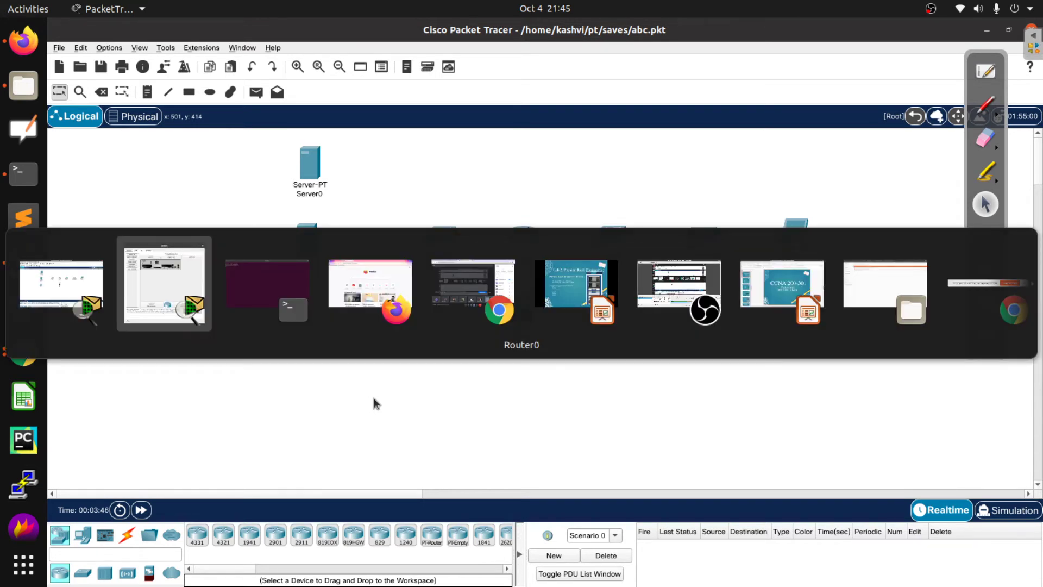
key("alt+Tab")
key("alt+Tab")
key("alt+Tab")
key("alt+Tab")
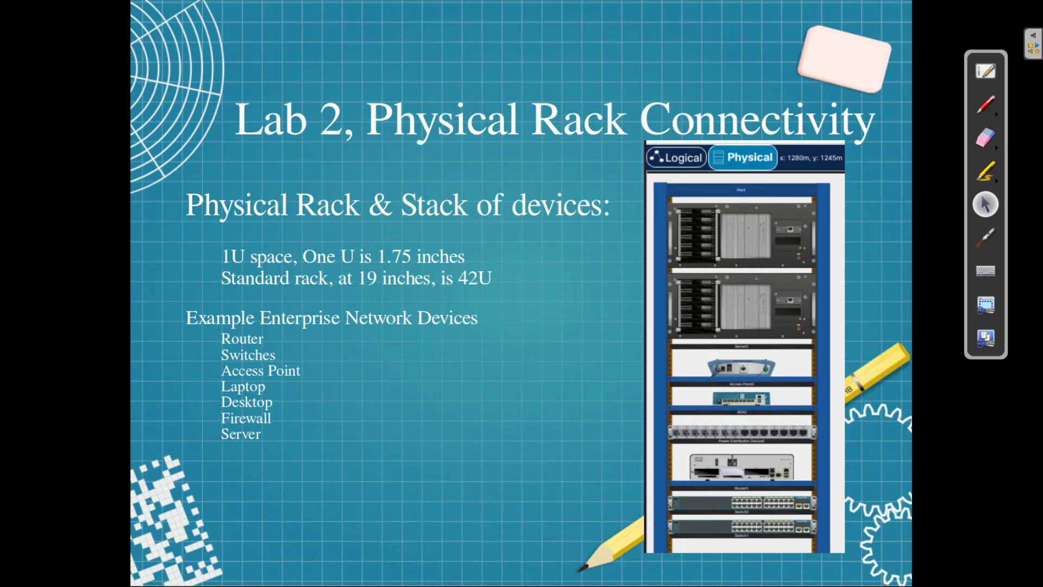
key("alt+Tab")
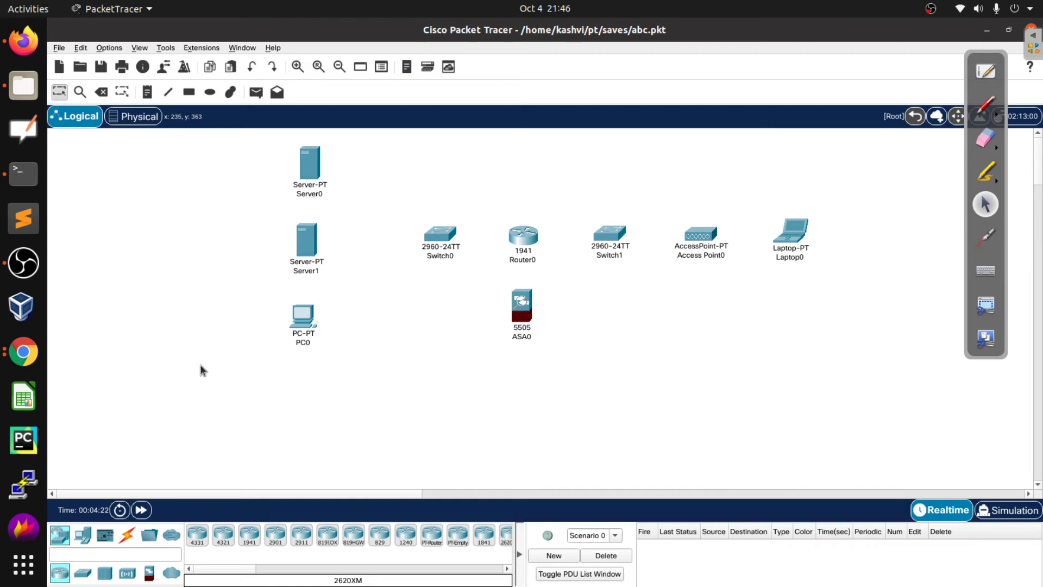
left_click(135, 122)
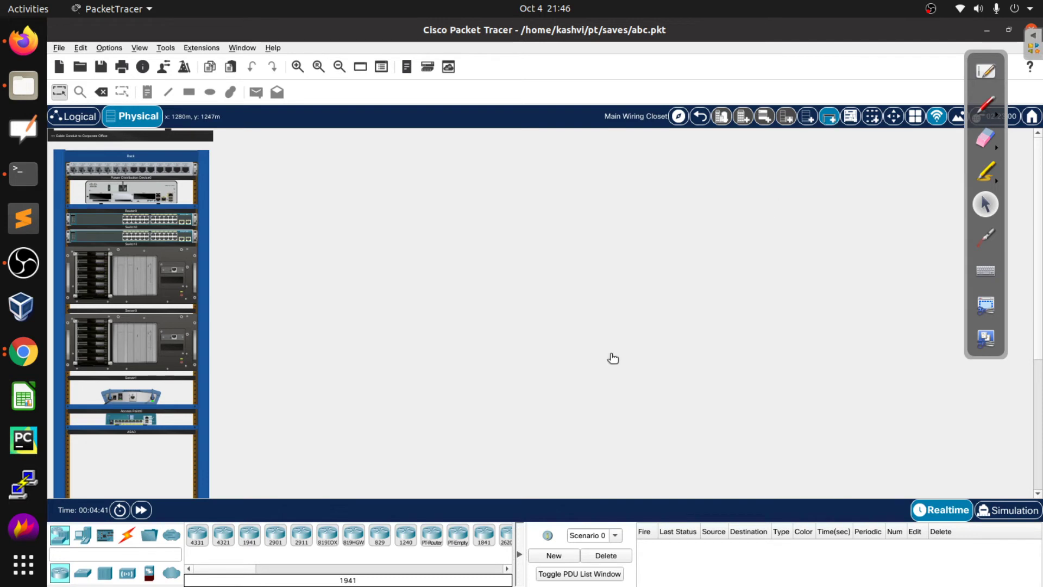
scroll(602, 360, "down", 4)
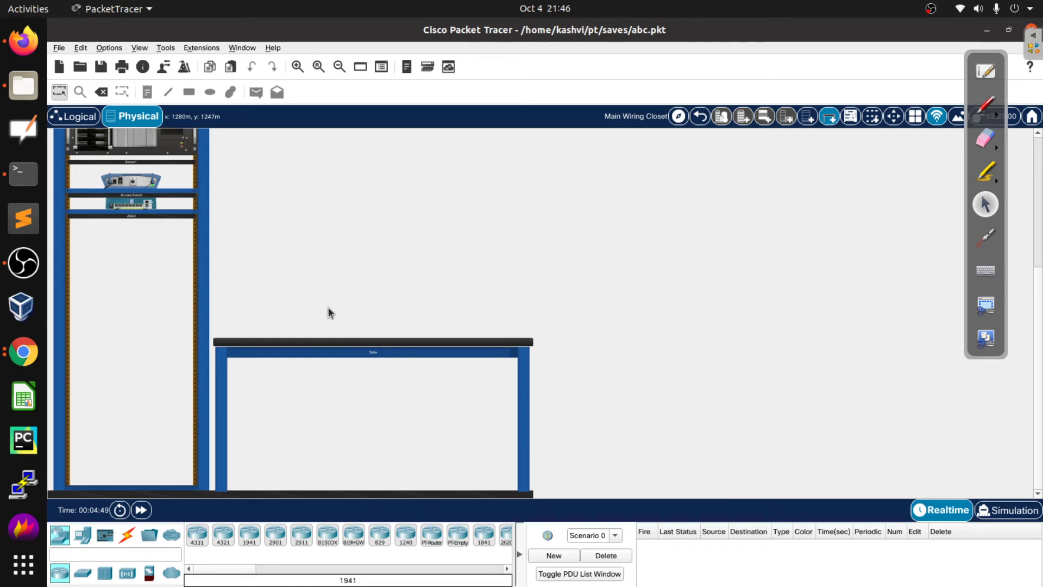
Add a laptop below Switch1 in the logical topology and check its placement on the Main Wiring Closet's table
left_click(75, 116)
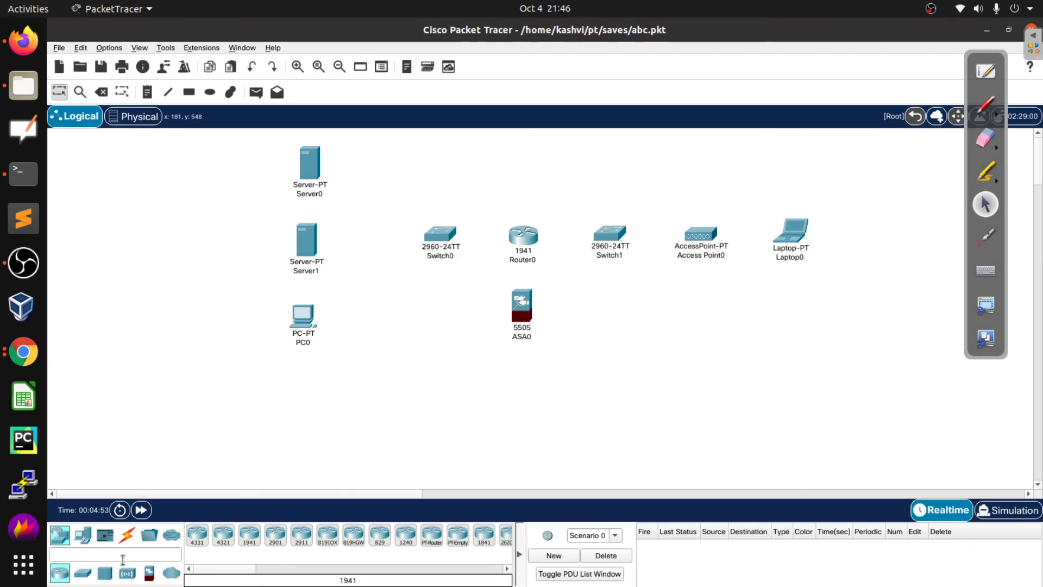
left_click(82, 535)
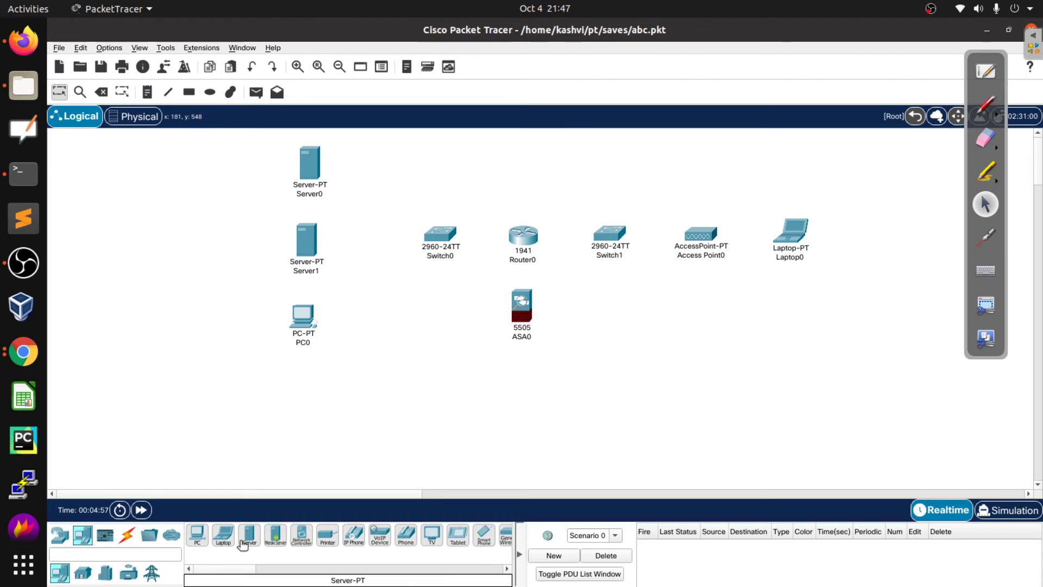
left_click_drag(223, 536, 644, 337)
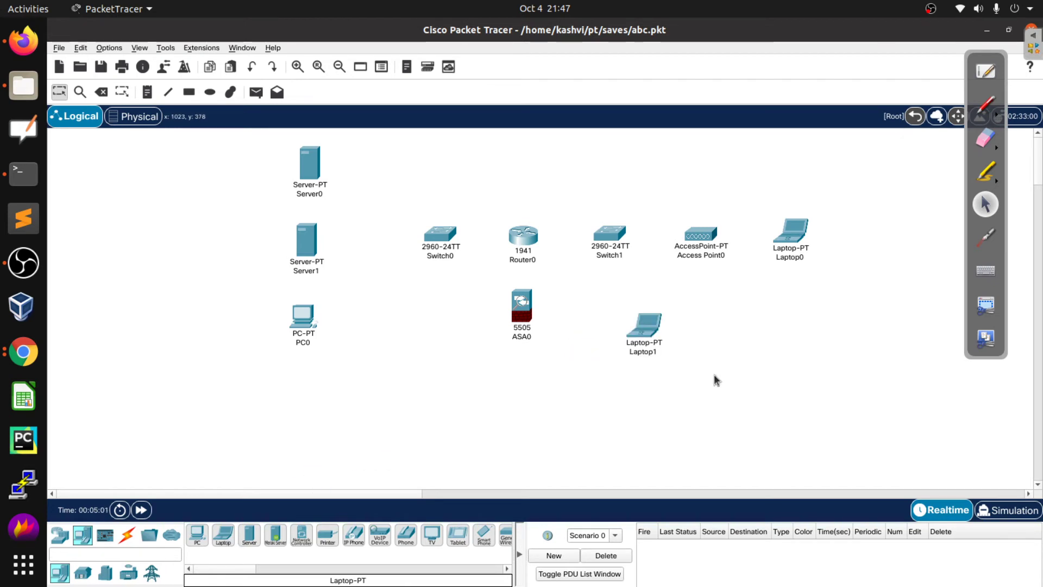
left_click(128, 118)
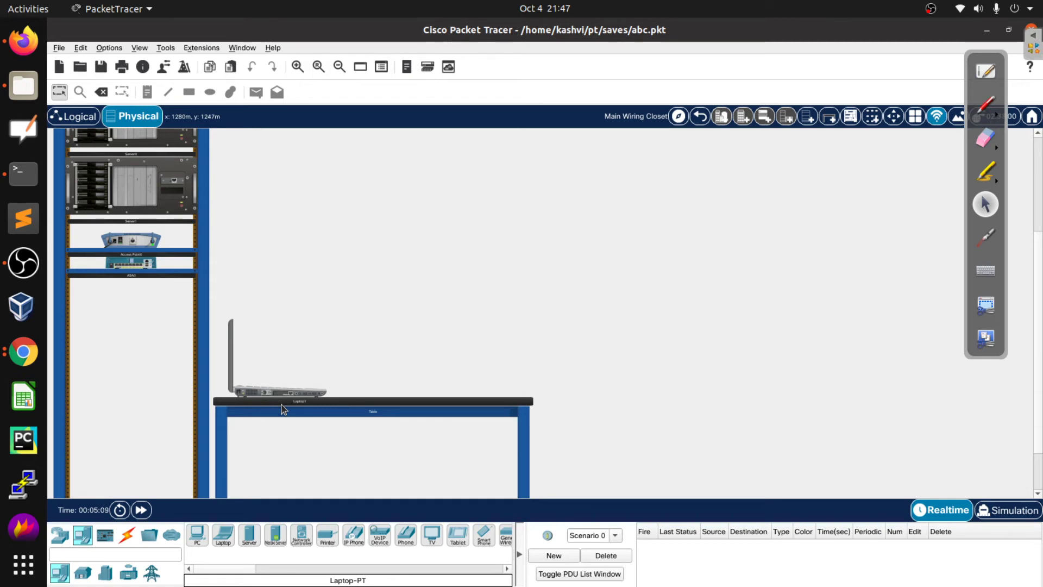
scroll(283, 408, "down", 1)
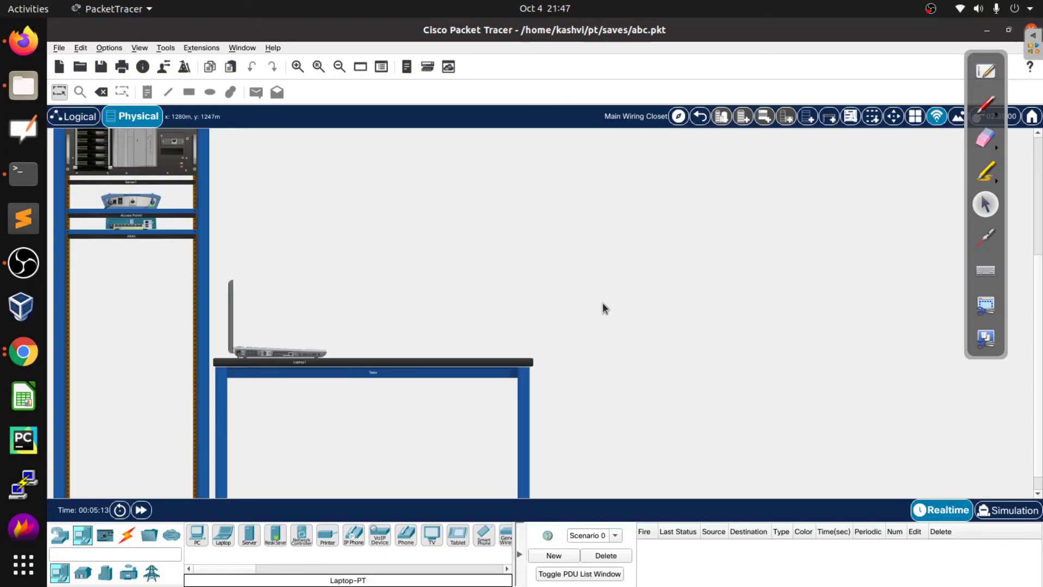
Add a PC beside Laptop1 in the logical topology and reposition it next to the laptop on the wiring closet table
left_click(77, 118)
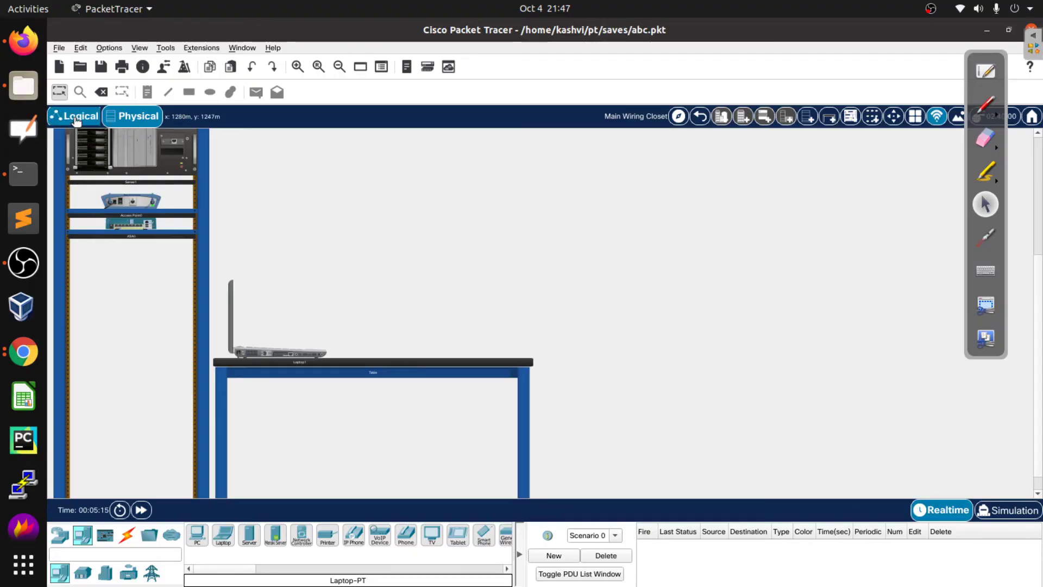
left_click(197, 535)
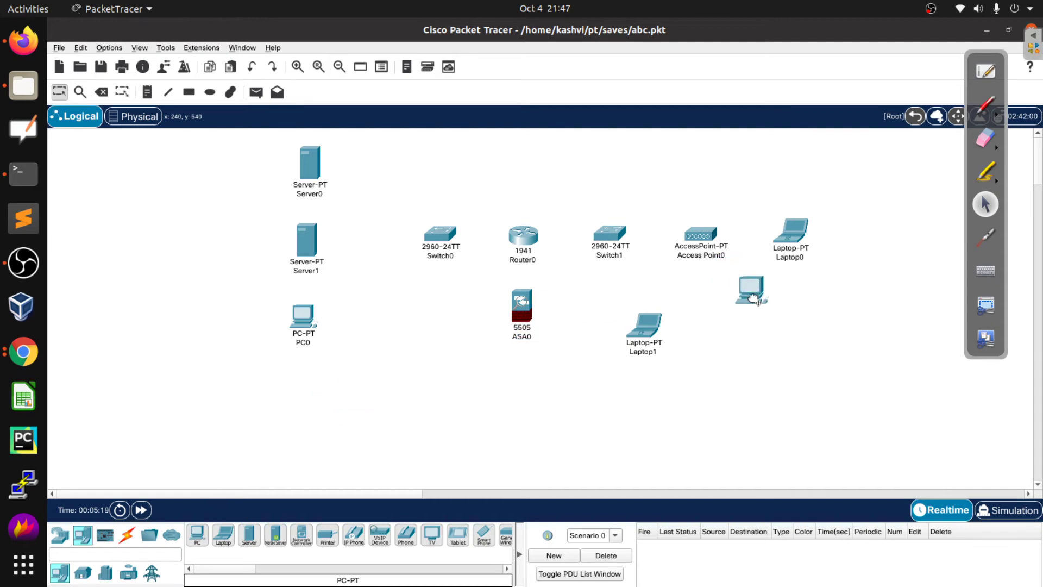
left_click(728, 326)
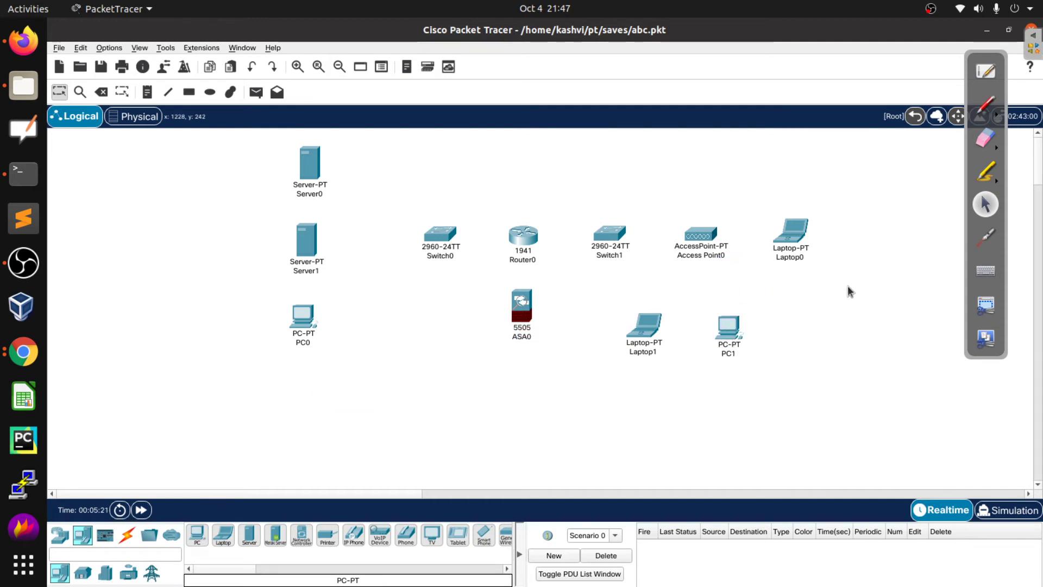
left_click(133, 118)
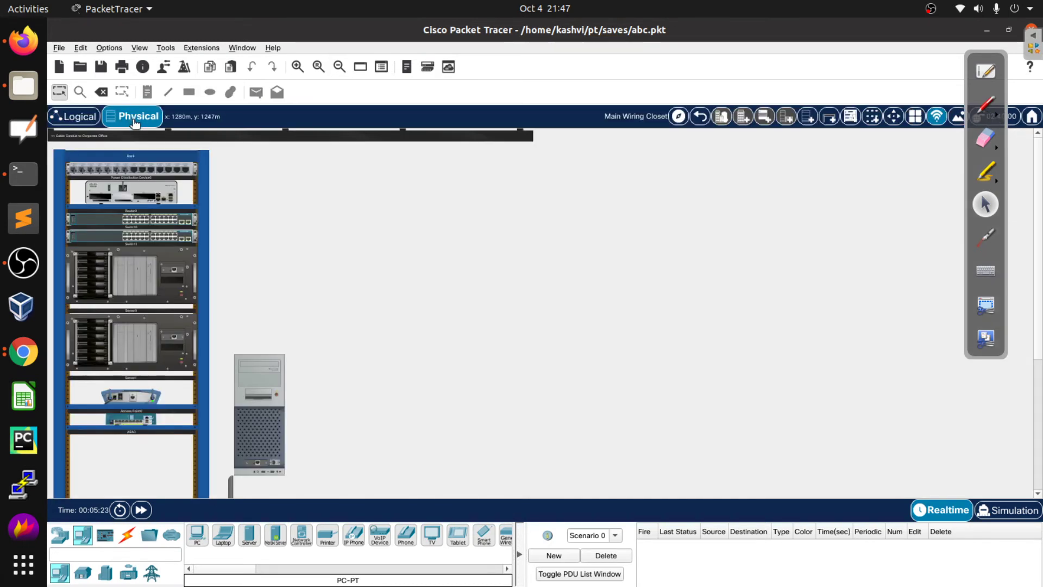
scroll(429, 302, "down", 5)
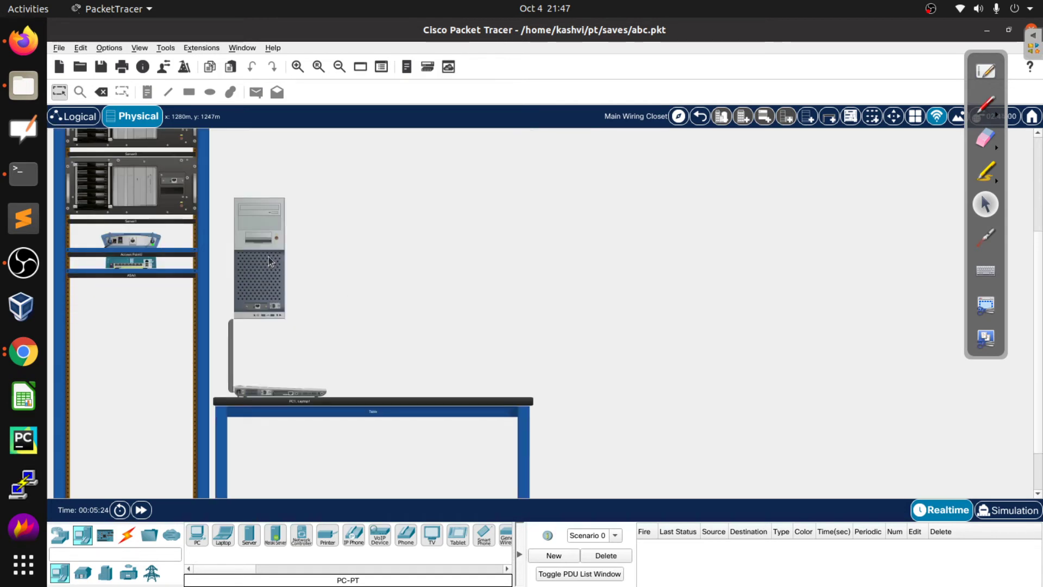
left_click_drag(272, 261, 504, 334)
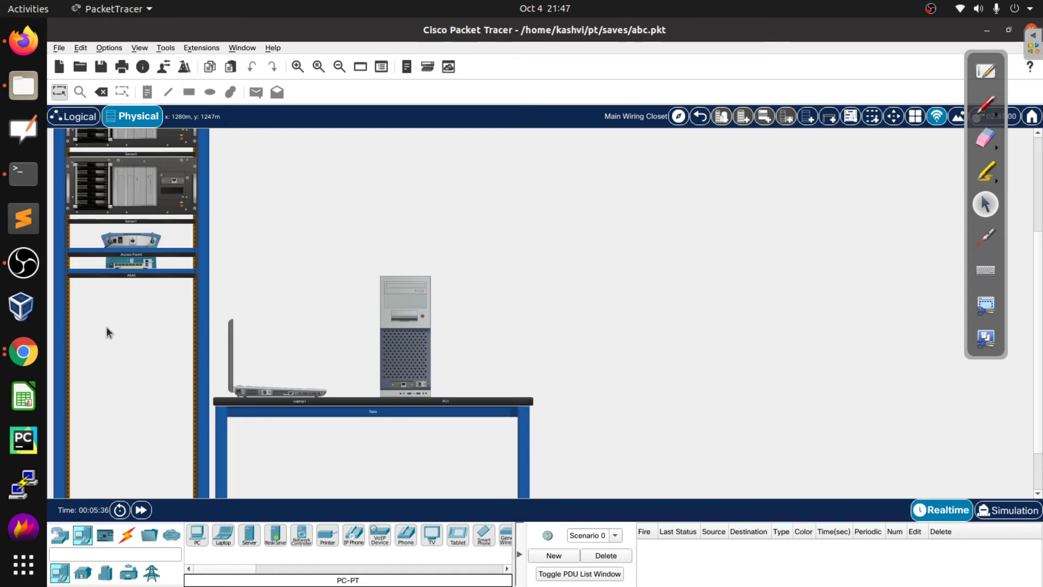
Move Switch0 and Switch1 down the rack to the free slots directly below ASA0
scroll(106, 327, "up", 5)
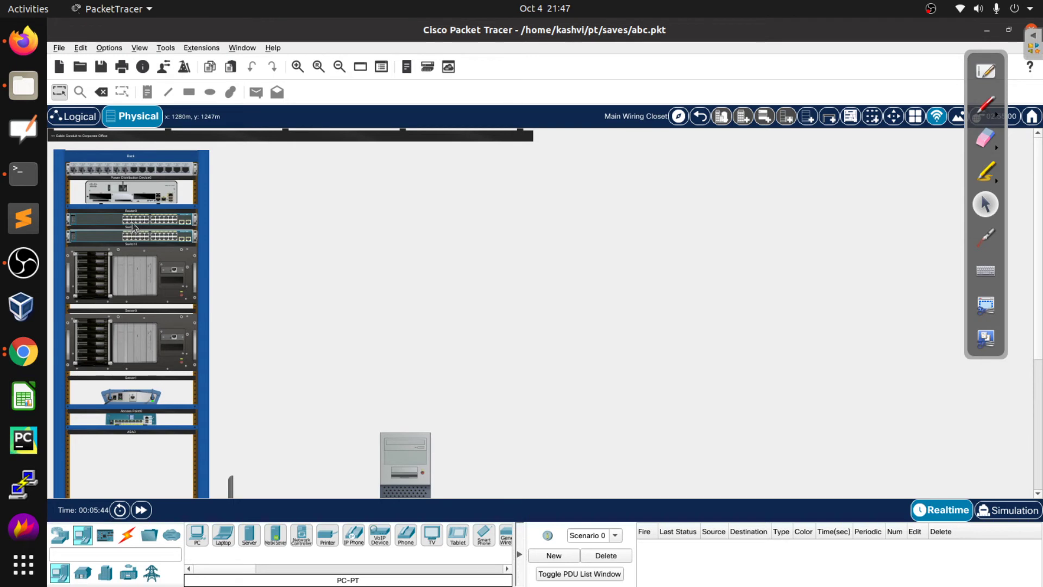
left_click_drag(132, 223, 132, 453)
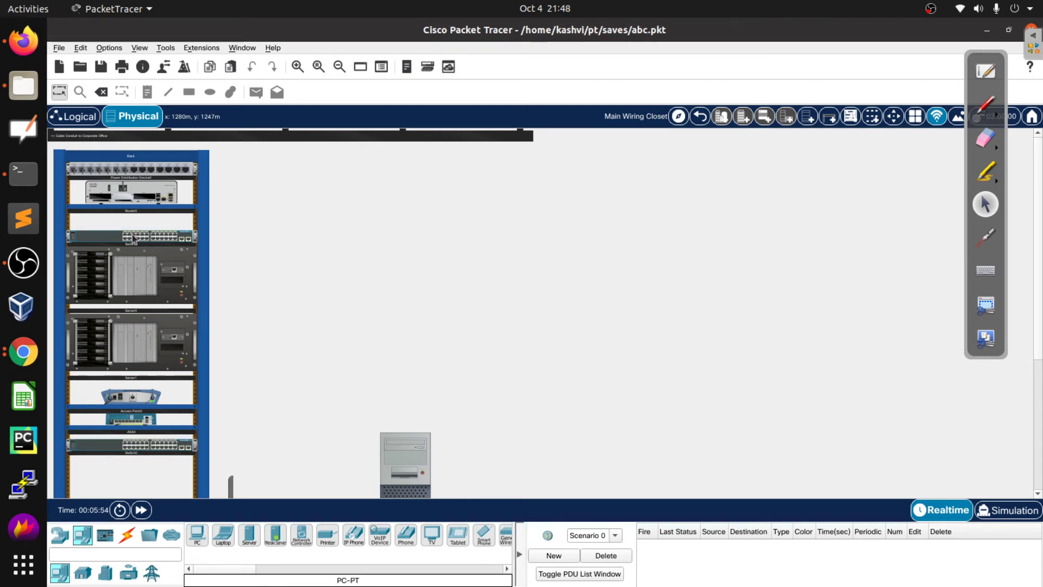
left_click_drag(132, 233, 131, 468)
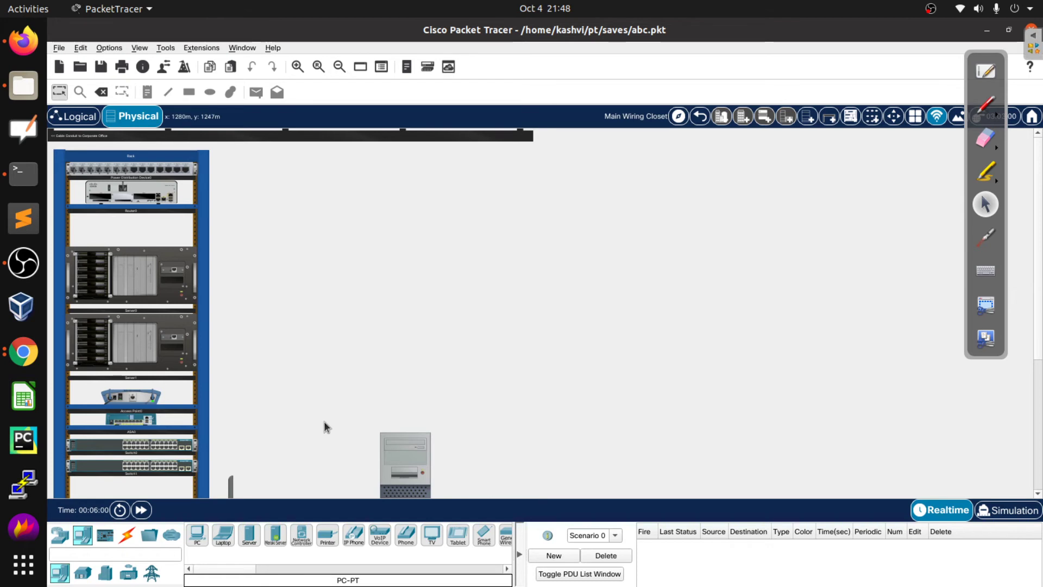
scroll(262, 439, "down", 2)
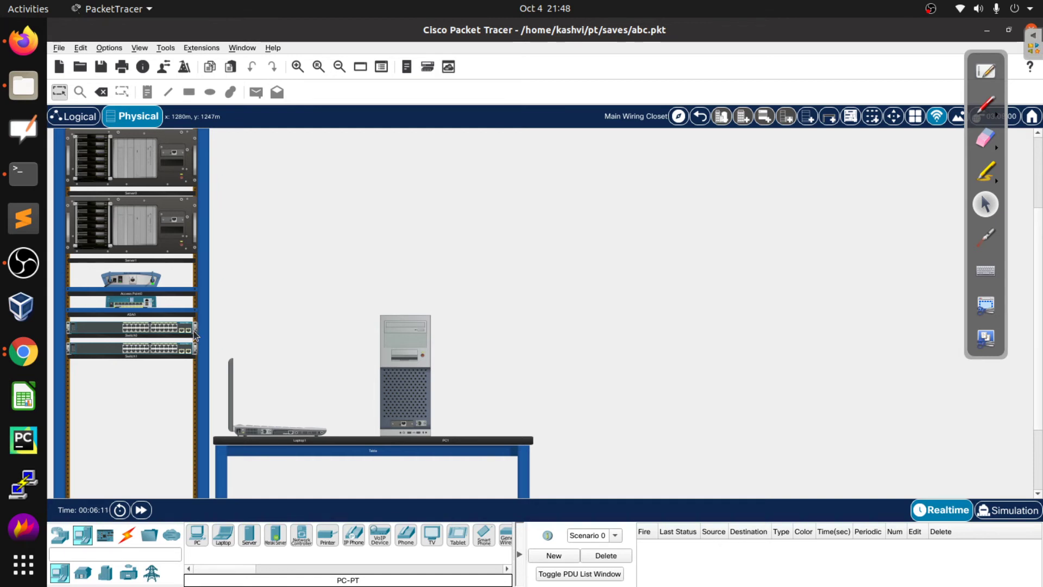
scroll(155, 370, "up", 2)
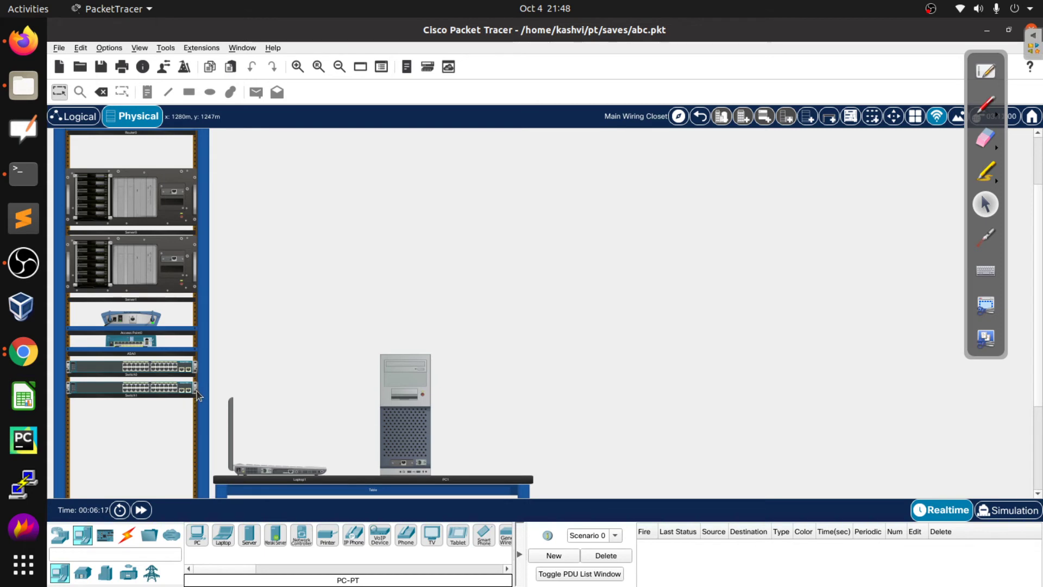
scroll(196, 392, "up", 2)
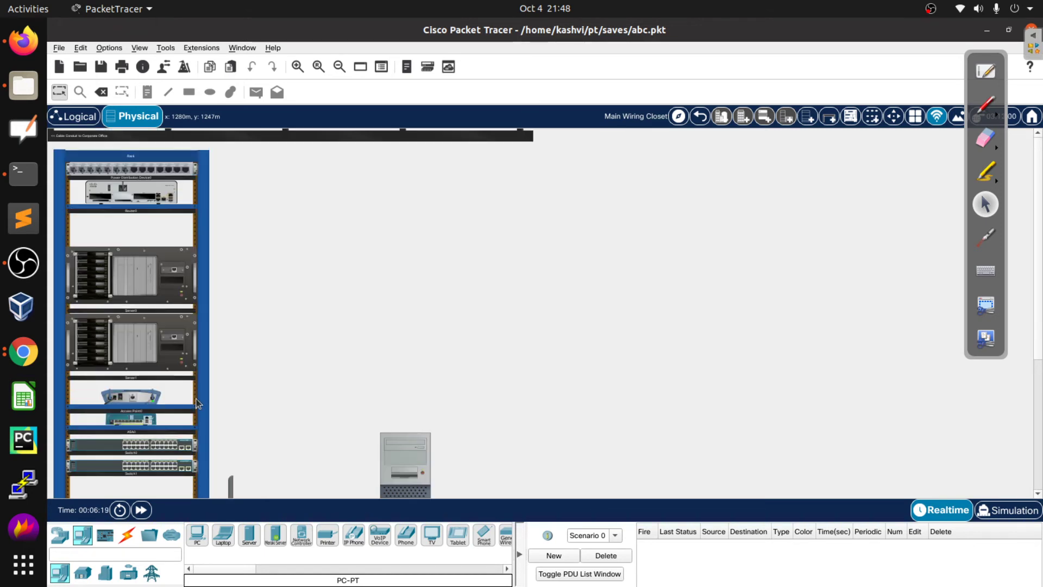
Move Router0 down the rack to the free space directly below Switch1
scroll(125, 246, "down", 1)
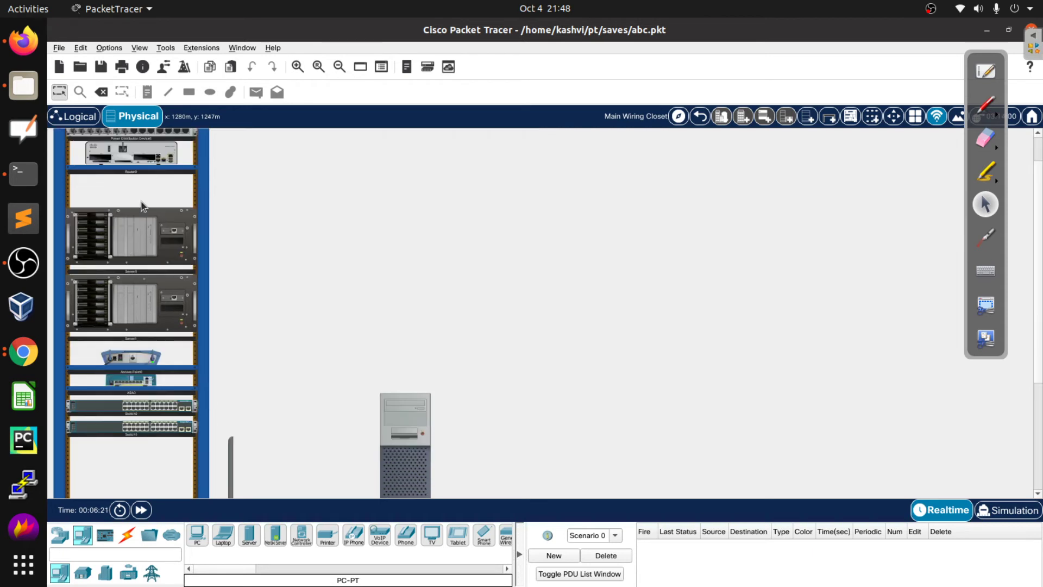
scroll(142, 207, "up", 1)
left_click_drag(139, 194, 124, 492)
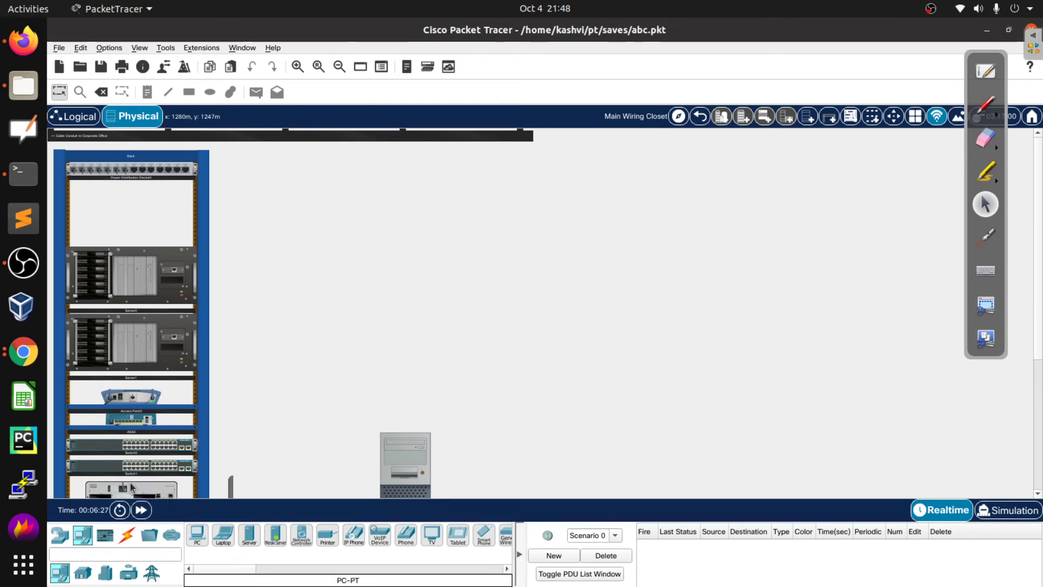
scroll(262, 399, "down", 2)
scroll(262, 398, "down", 1)
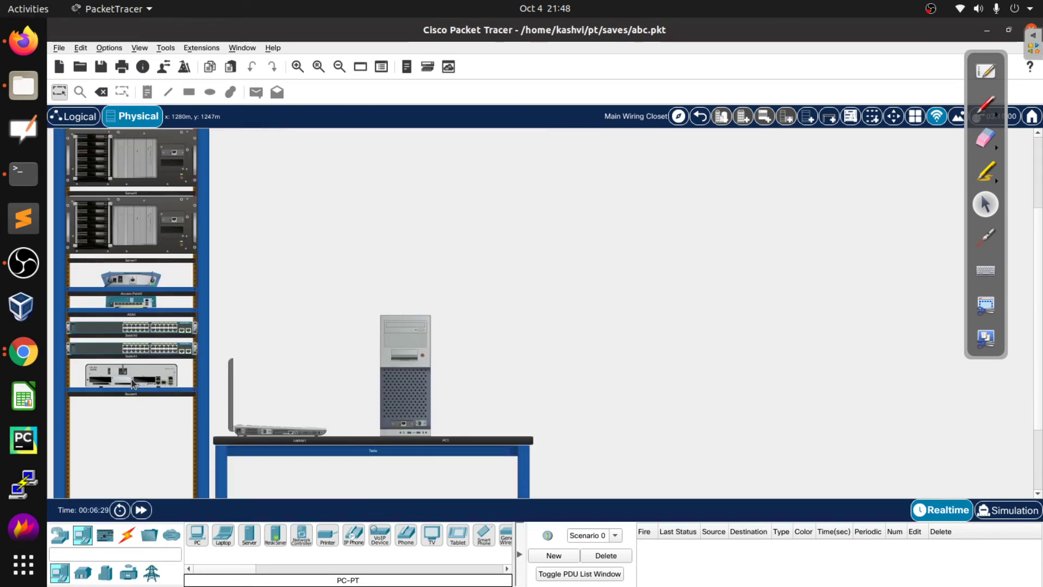
mouse_move(84, 237)
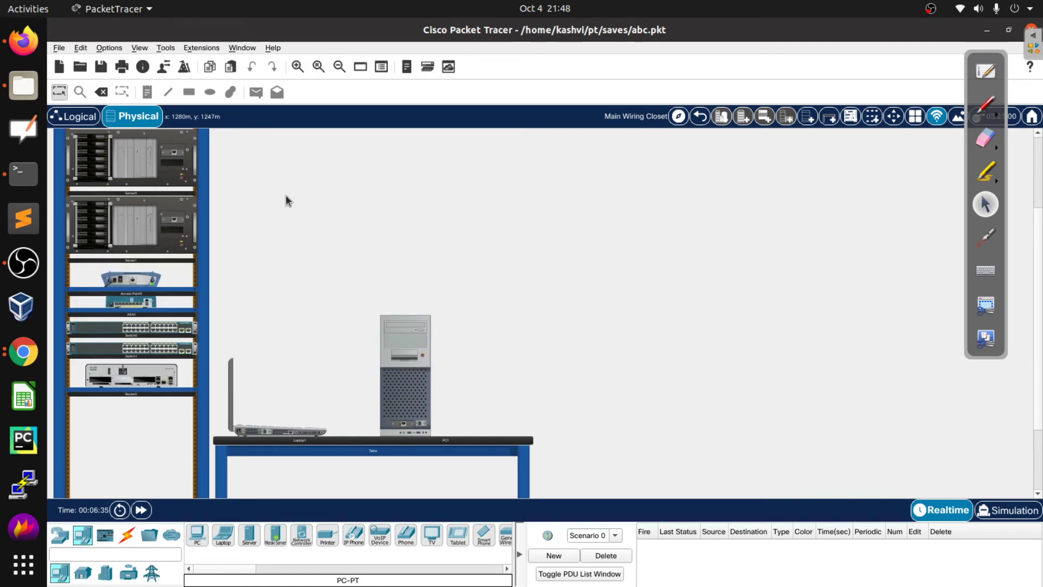
Move Server1 above Server0 in the rack, and place Power Distribution Device0 in the gap between Server0 and Access Point0
scroll(289, 237, "up", 3)
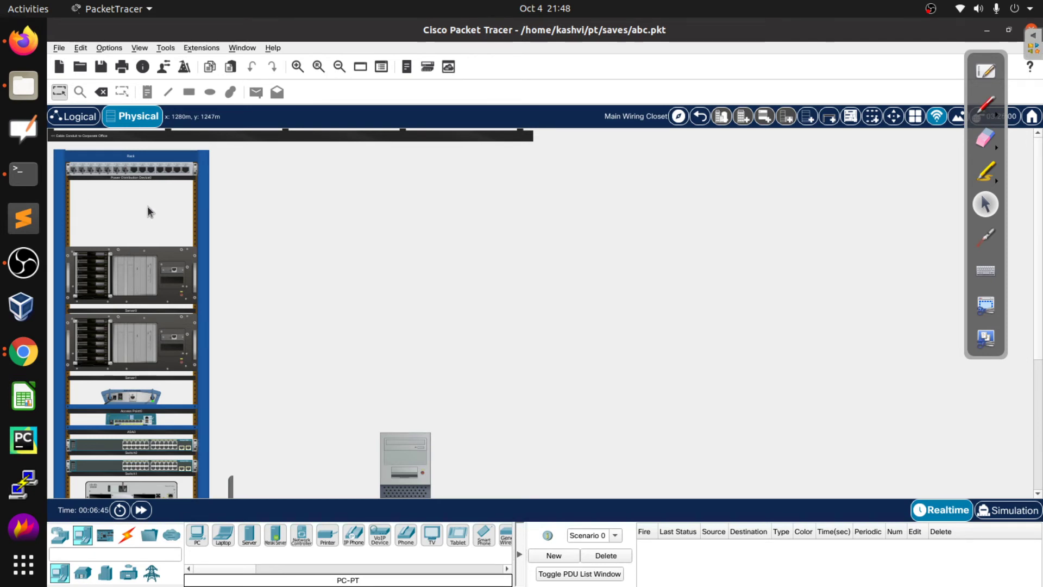
left_click_drag(137, 335, 137, 205)
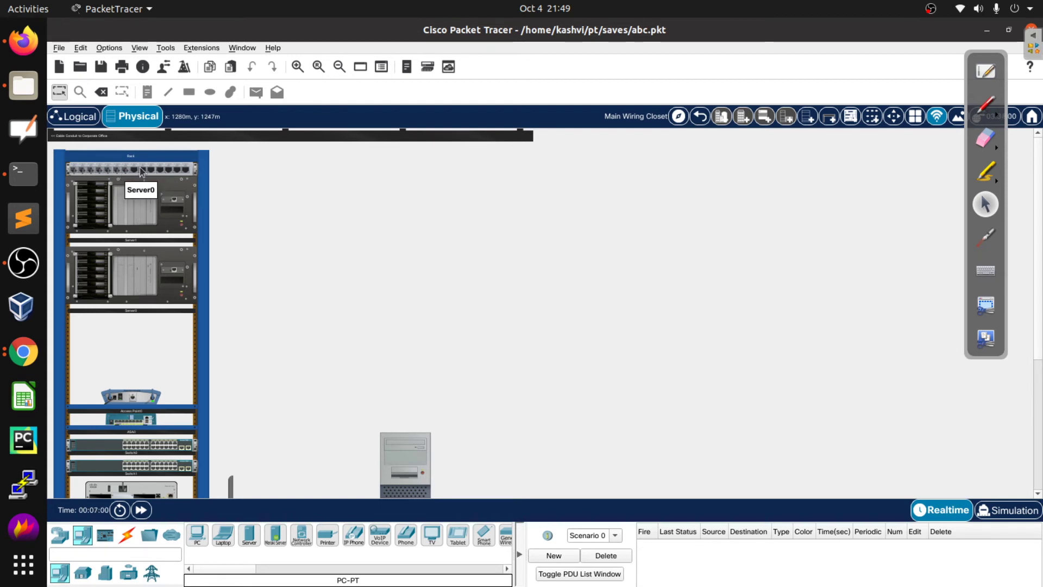
left_click_drag(139, 169, 140, 349)
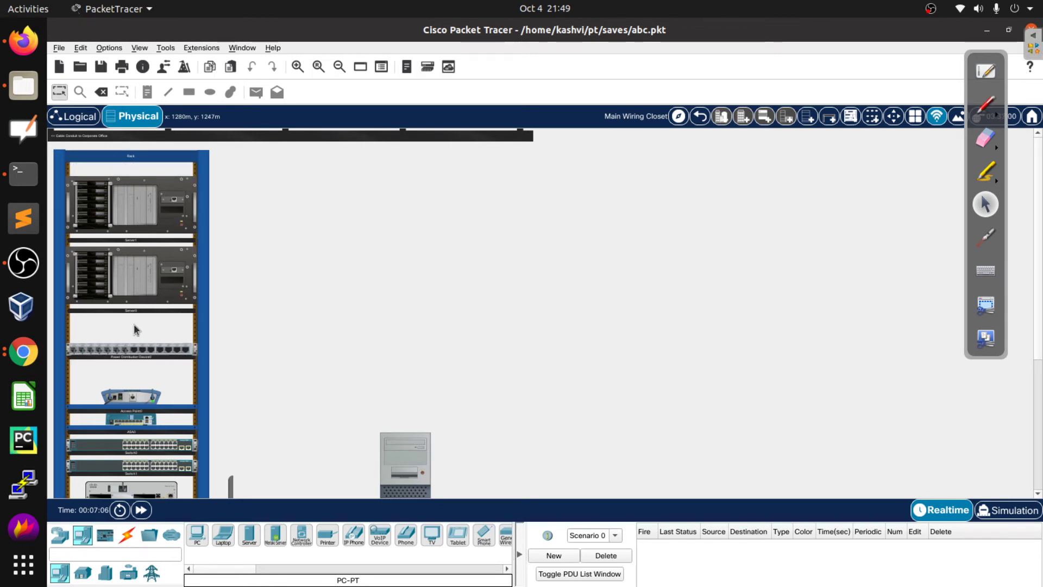
scroll(293, 383, "down", 3)
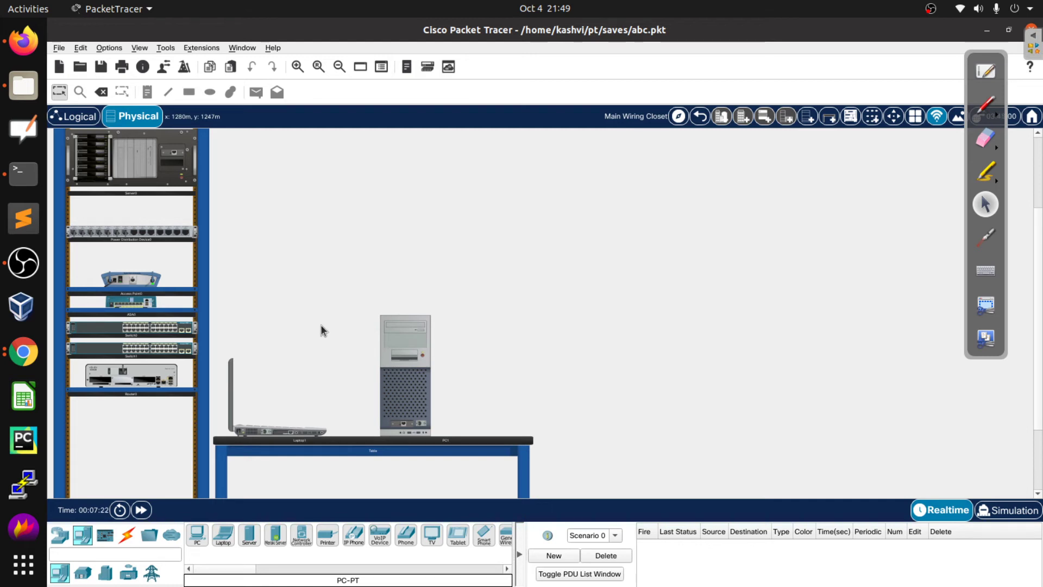
scroll(321, 324, "down", 2)
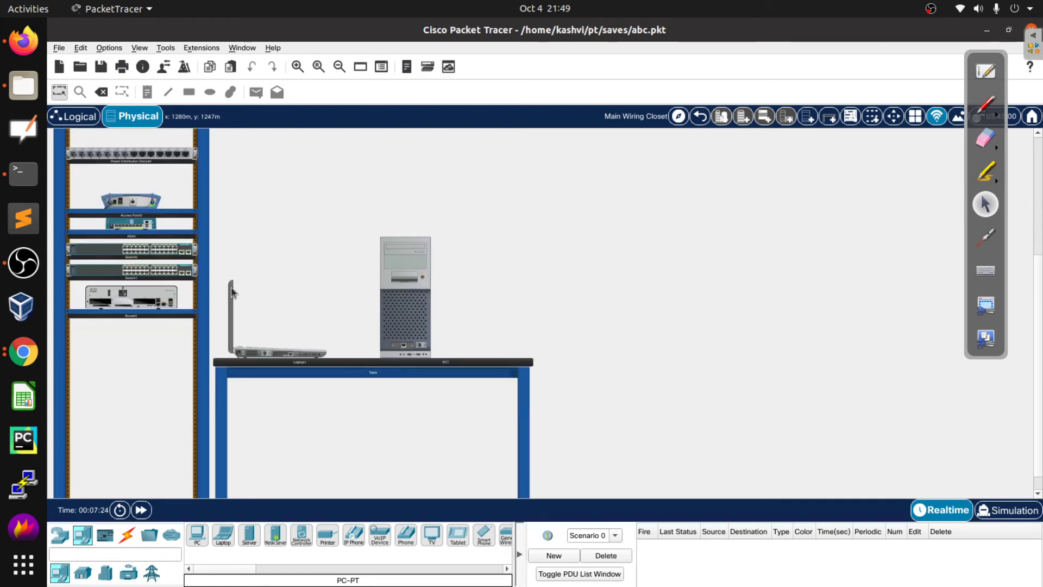
Add a 5506-X security appliance to the logical topology between PC0 and ASA0, below Switch0
left_click(75, 117)
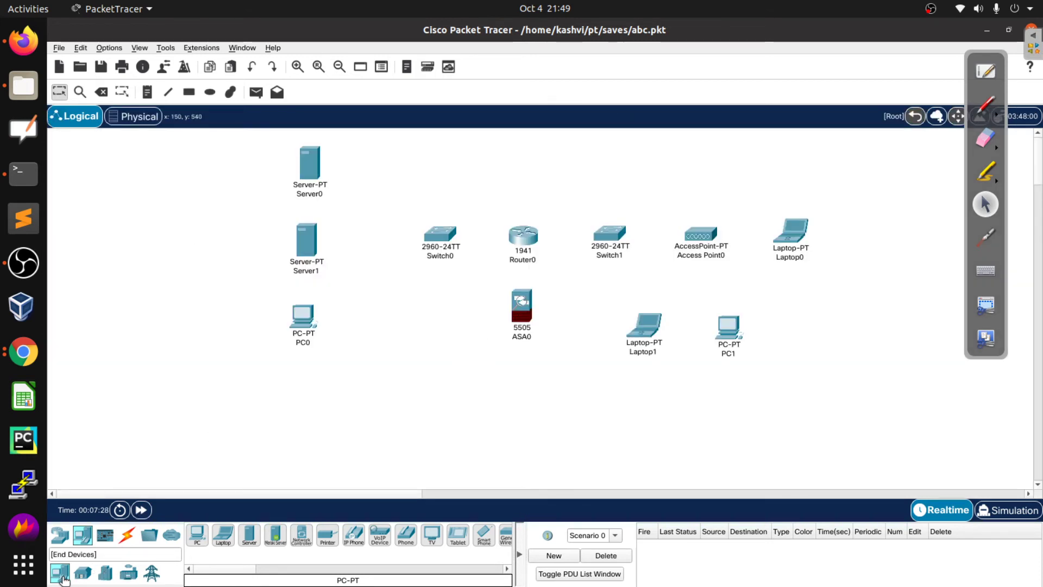
left_click(60, 535)
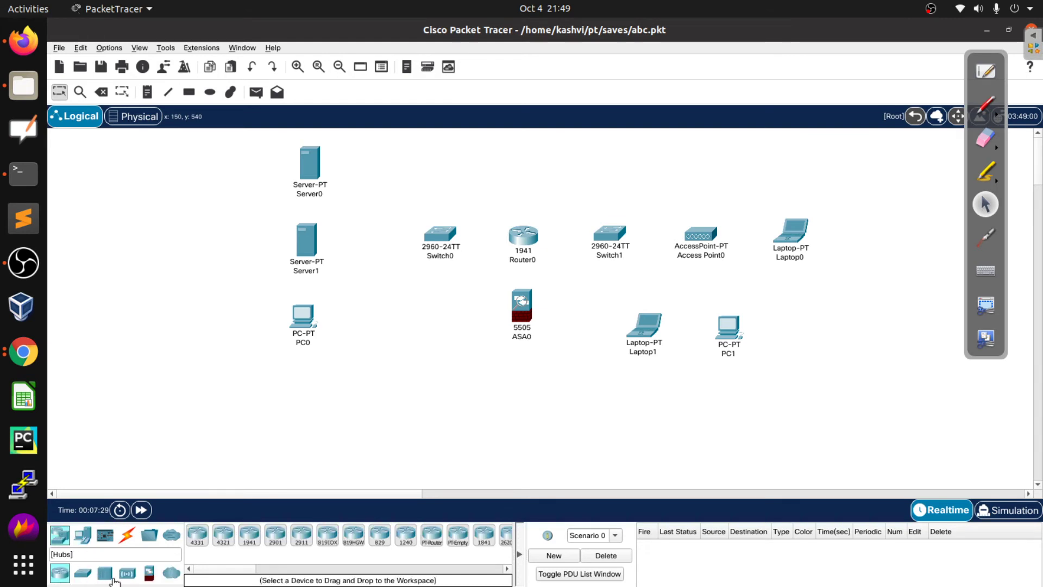
left_click(149, 573)
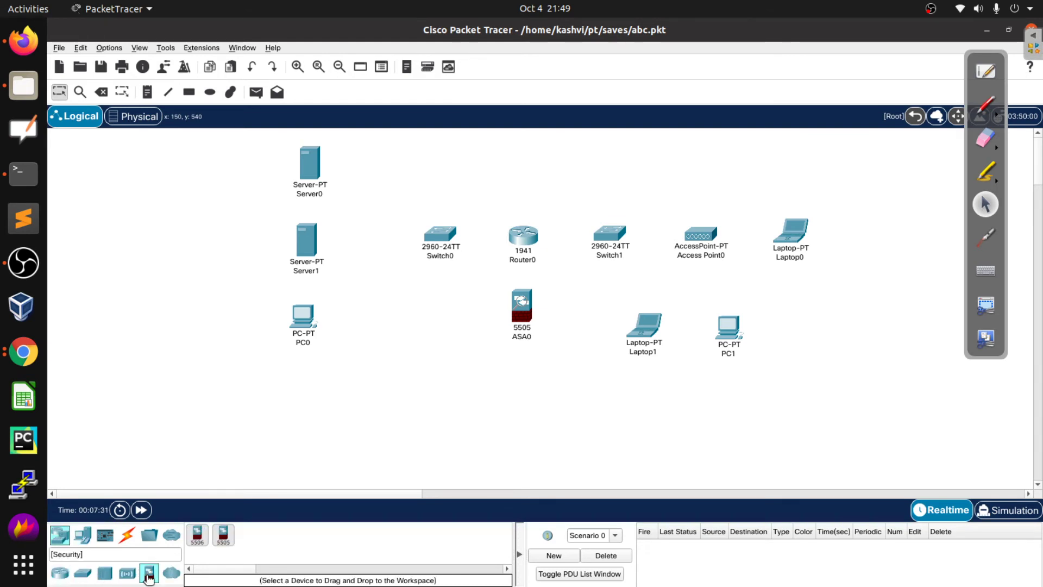
left_click(197, 535)
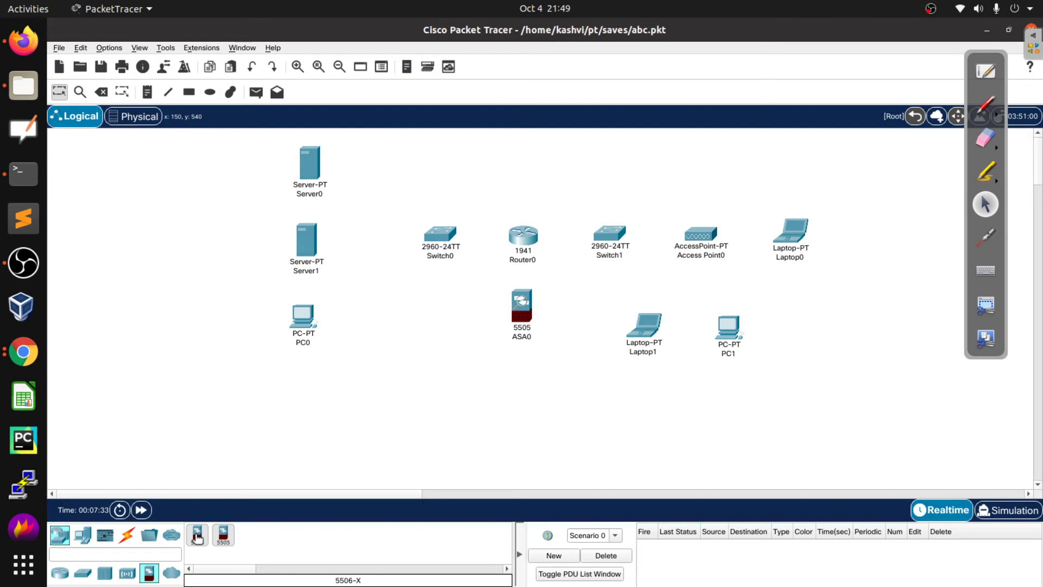
left_click(428, 301)
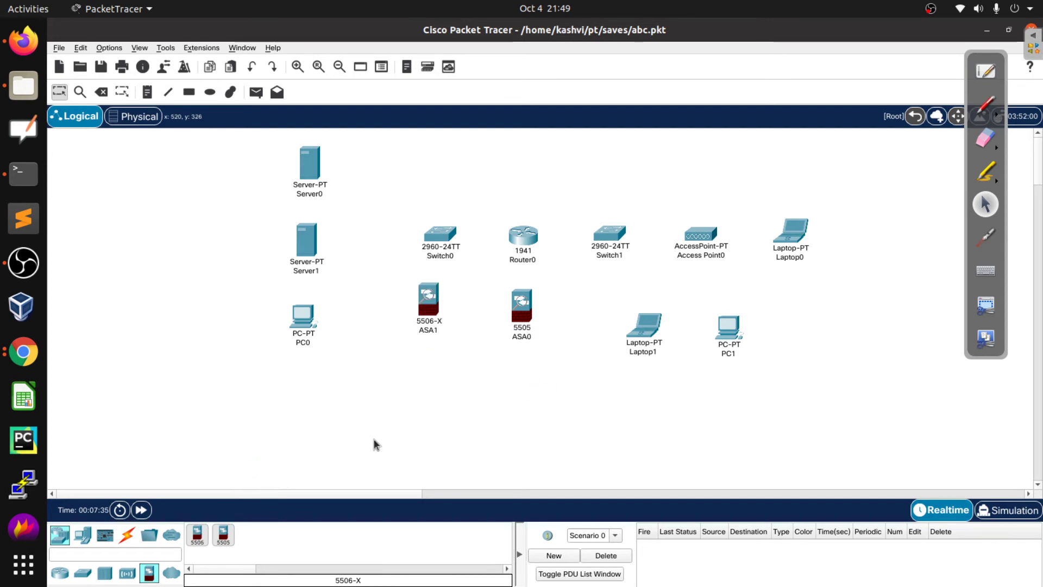
In the physical wiring closet, move the new 5506-X appliance from the table into the rack space directly below Router0
left_click(140, 117)
scroll(435, 305, "down", 2)
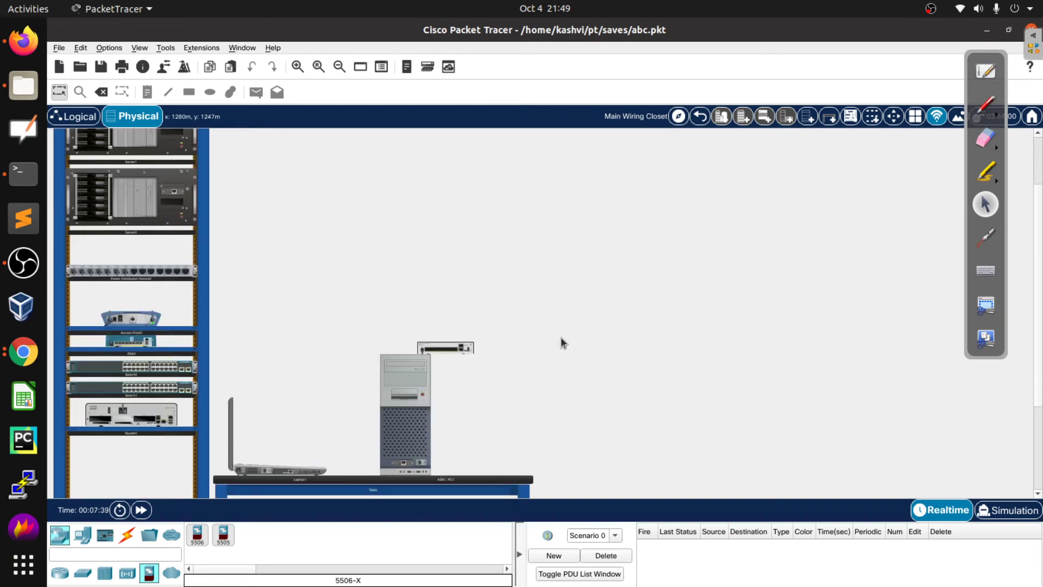
scroll(419, 314, "down", 2)
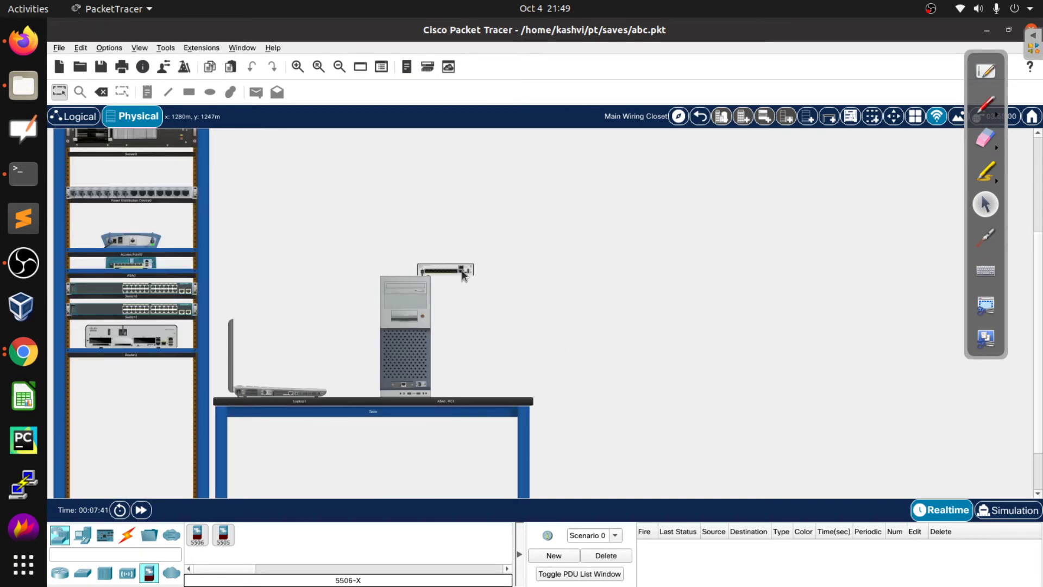
left_click_drag(463, 274, 136, 390)
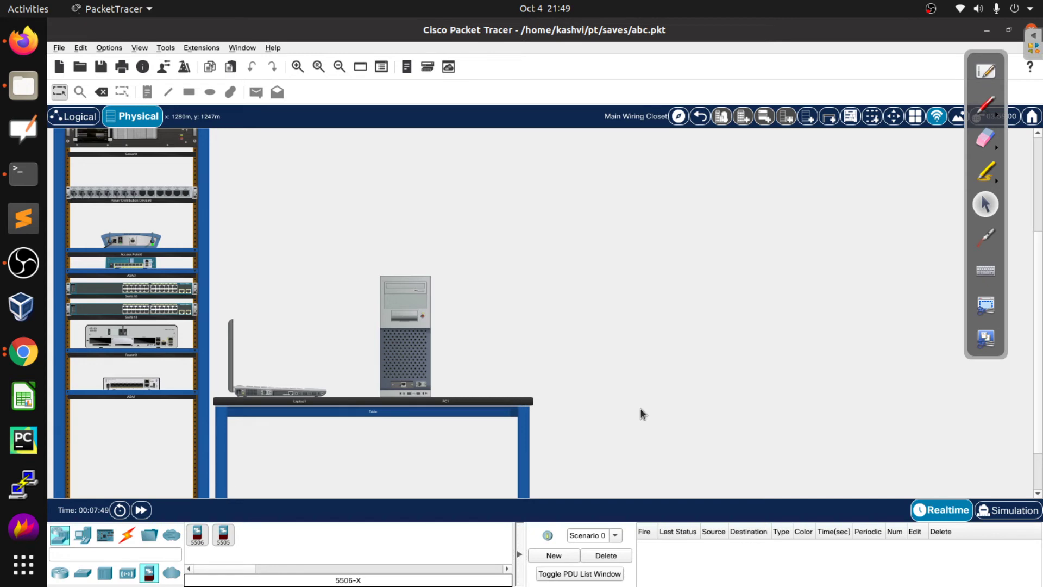
Move Access Point0 slightly up the rack, closer to Power Distribution Device0
scroll(640, 409, "up", 3)
scroll(641, 409, "up", 1)
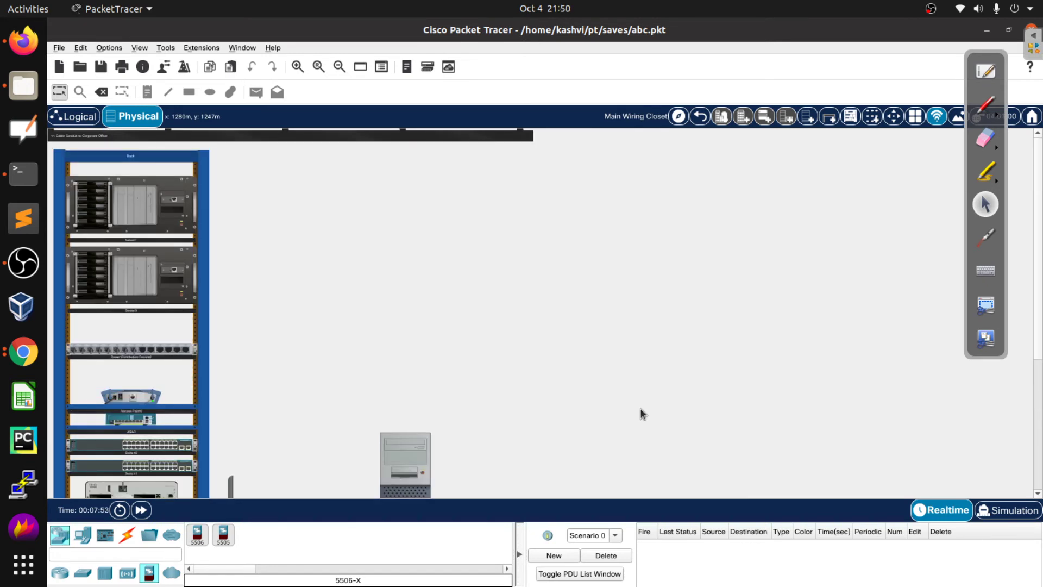
scroll(498, 445, "down", 4)
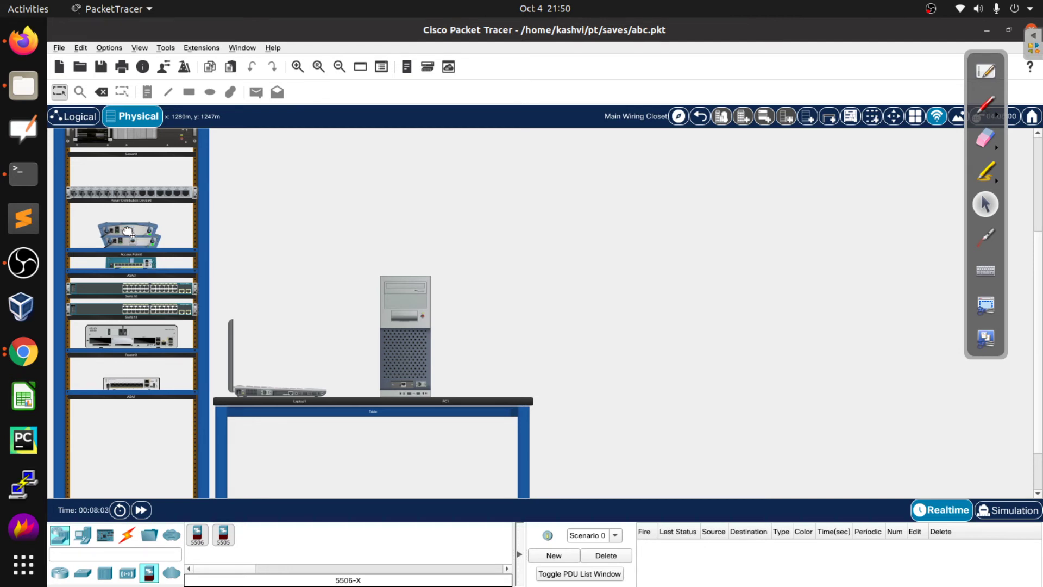
left_click_drag(127, 225, 127, 216)
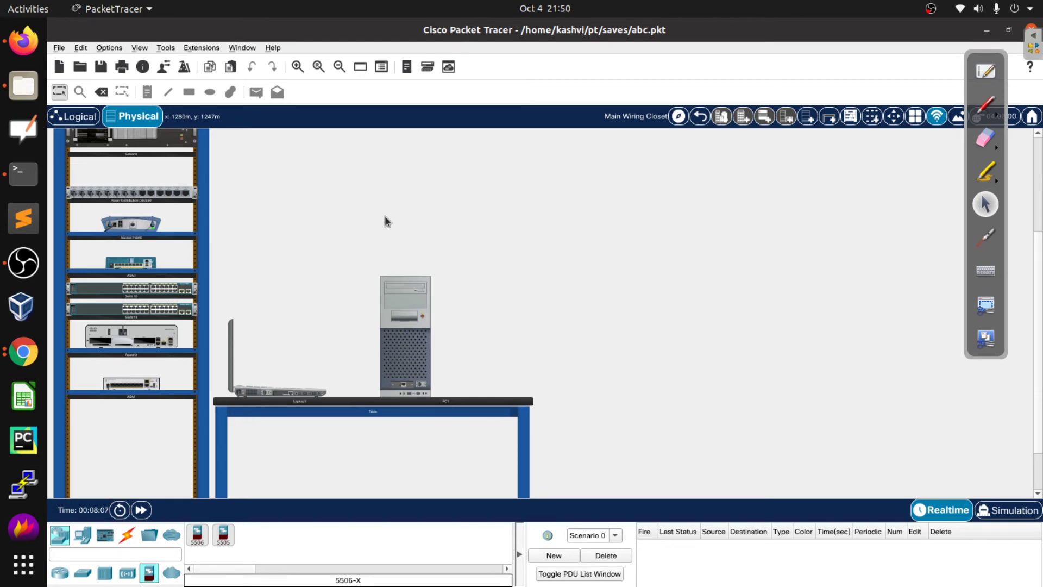
Open Server1's physical device view and read the description of the PT-HOST-NM-1CE module, including its ISDN line support
scroll(386, 229, "up", 3)
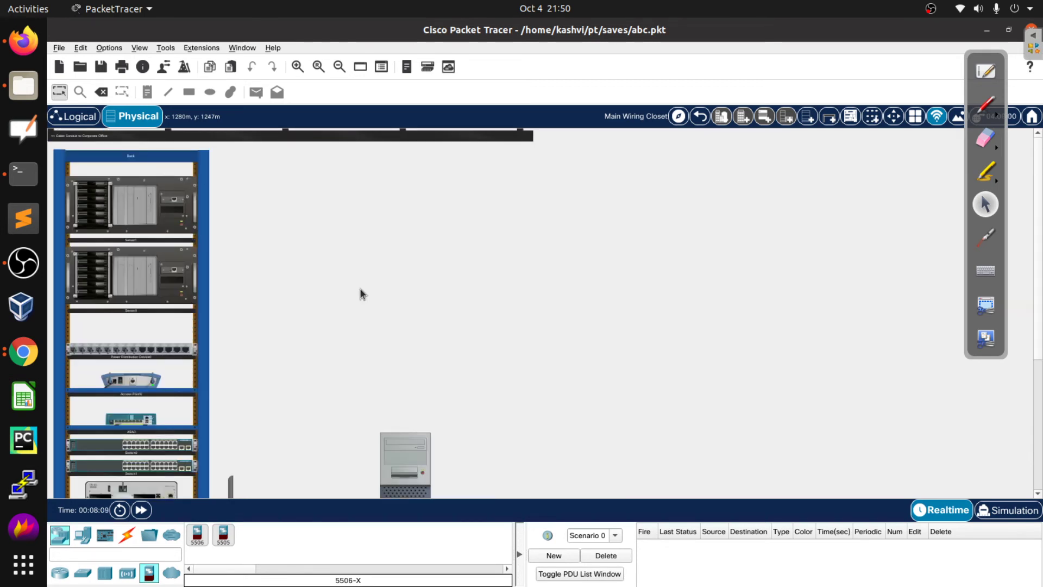
left_click(145, 205)
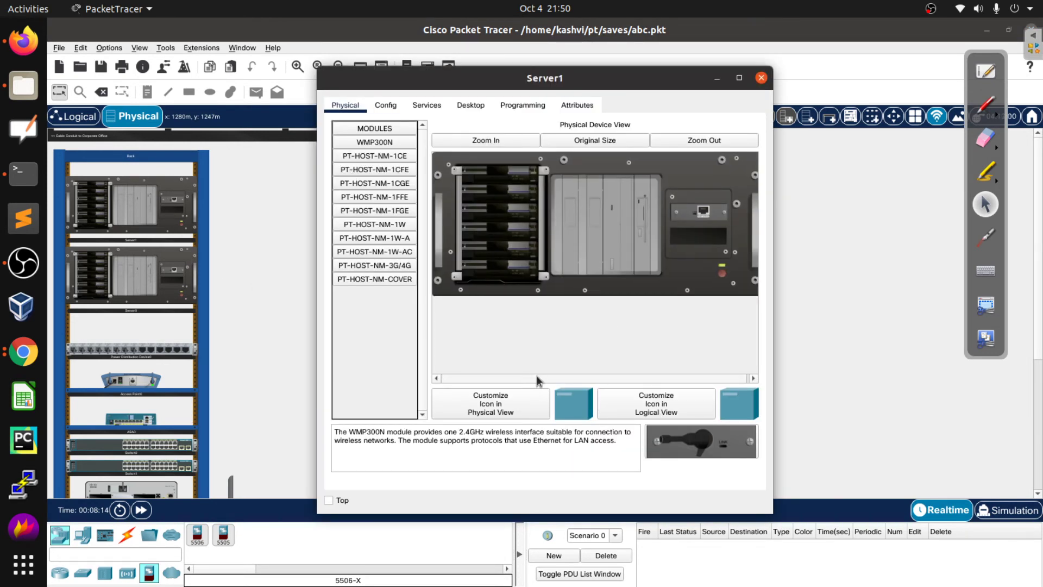
mouse_move(537, 381)
left_mouse_down()
mouse_move(567, 377)
mouse_move(544, 378)
left_mouse_up()
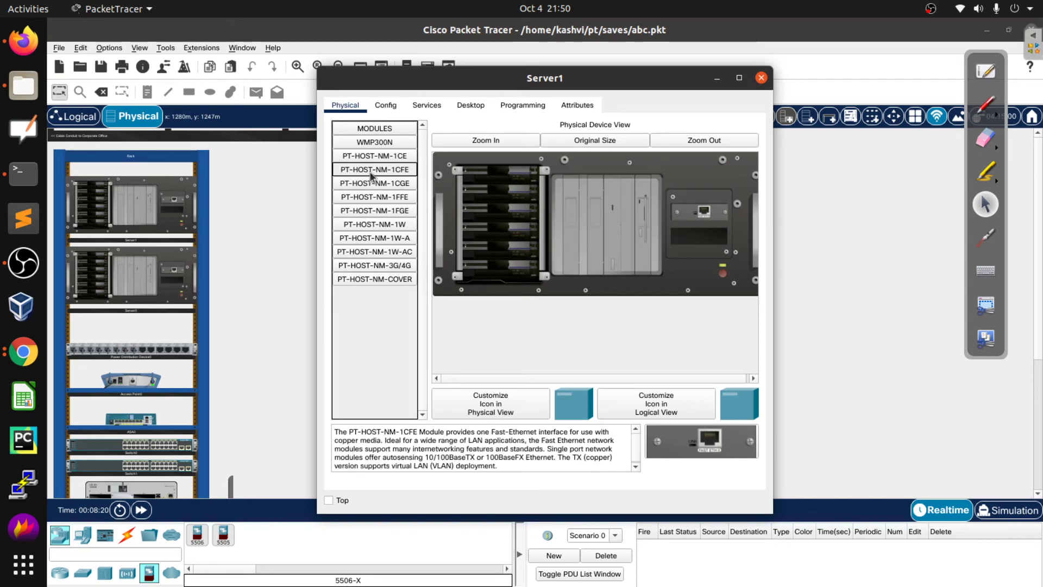
left_click(377, 157)
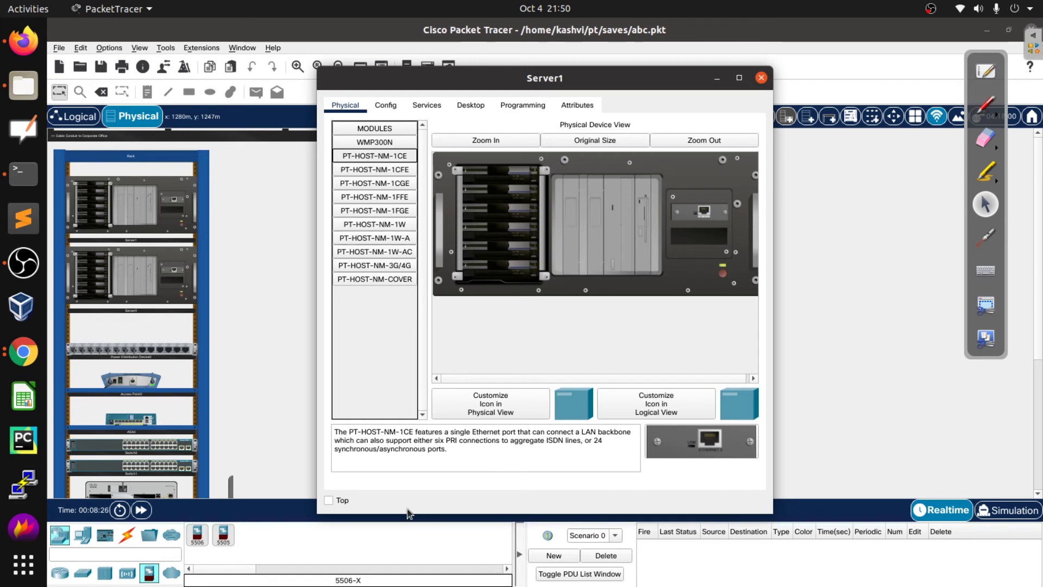
left_click_drag(333, 435, 457, 452)
left_click(459, 456)
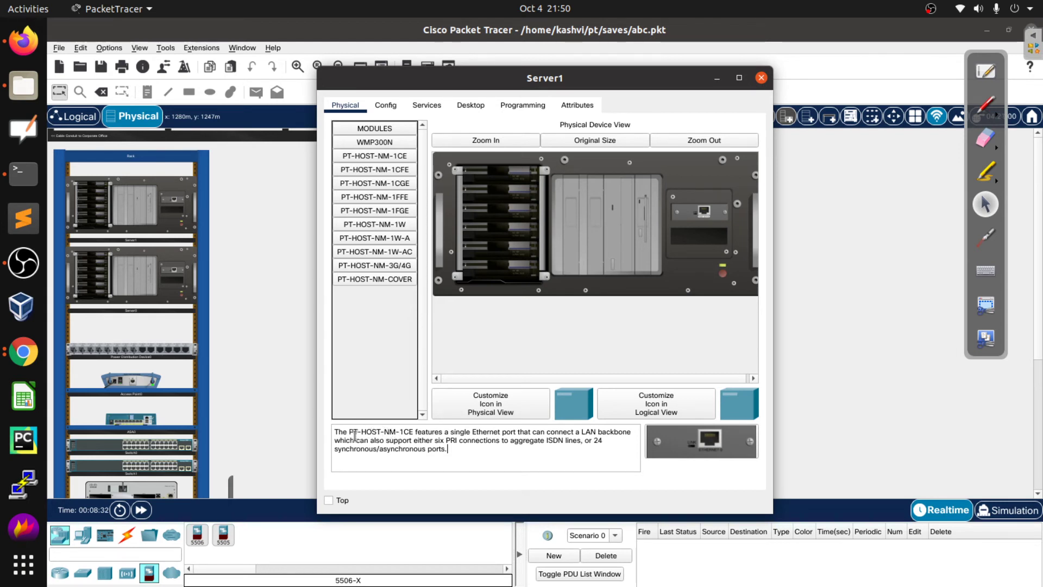
left_click_drag(362, 434, 416, 432)
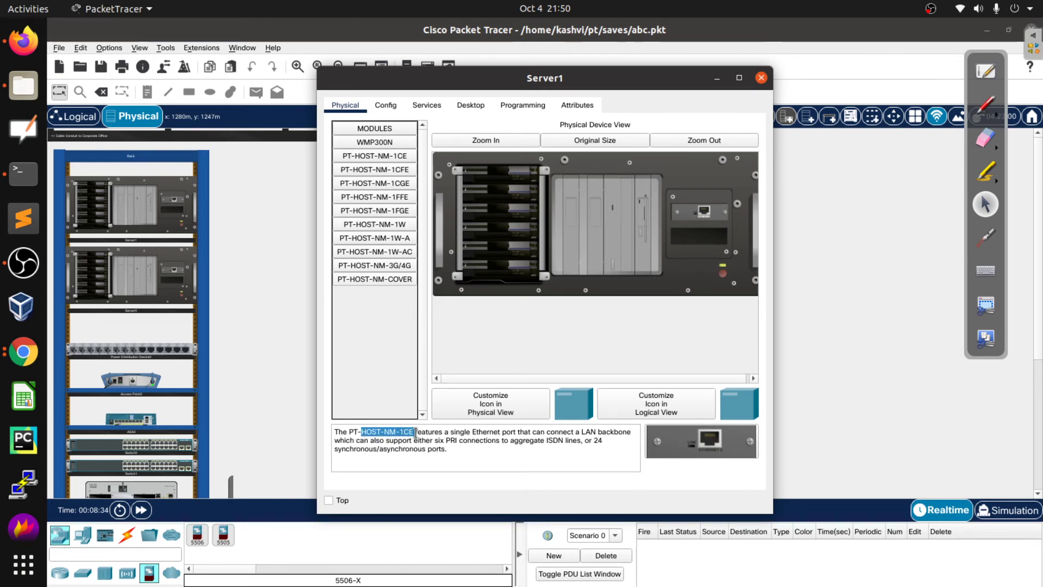
left_click(546, 441)
left_click_drag(546, 441, 577, 441)
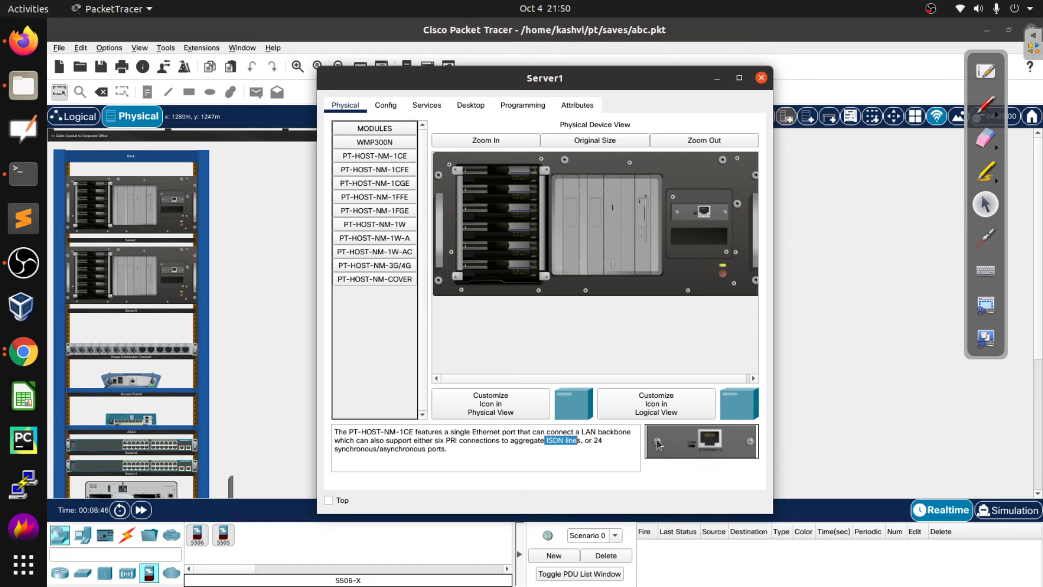
Review Server1's PT-HOST-NM-1FFE, 1FGE, 1W, 3G/4G and 1CGE module descriptions
left_click(382, 200)
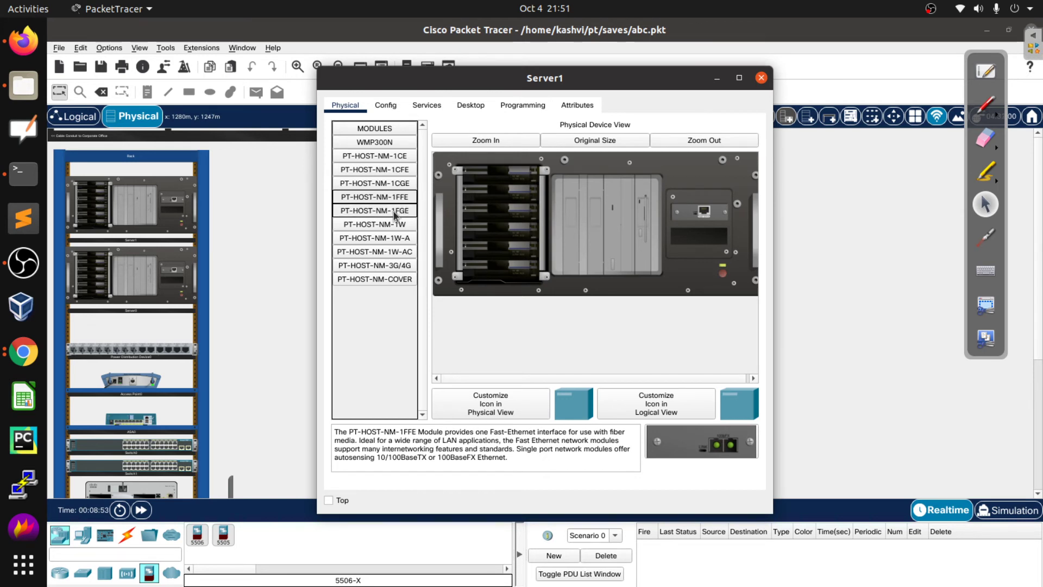
left_click(393, 211)
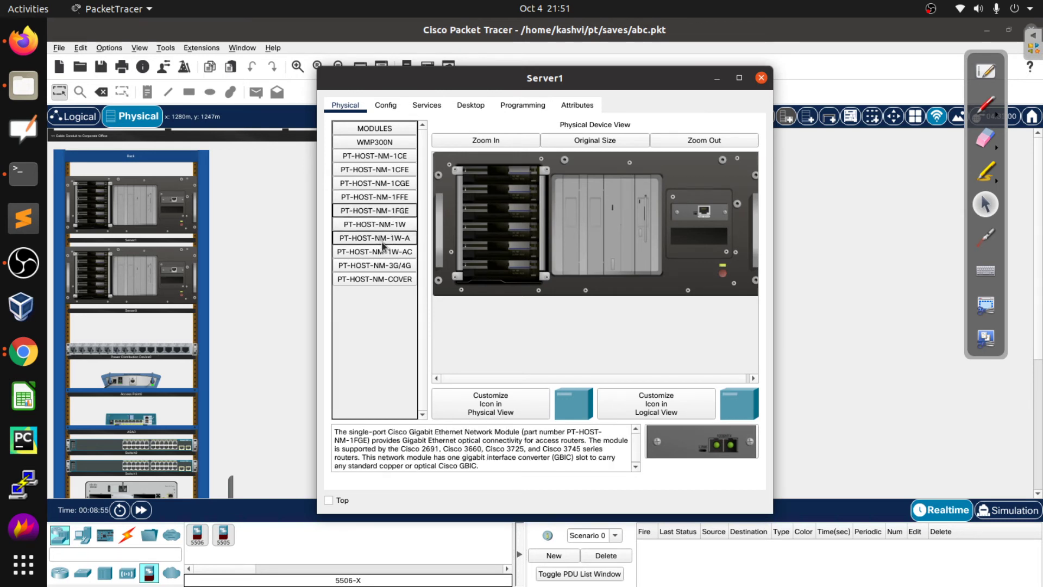
left_click(389, 226)
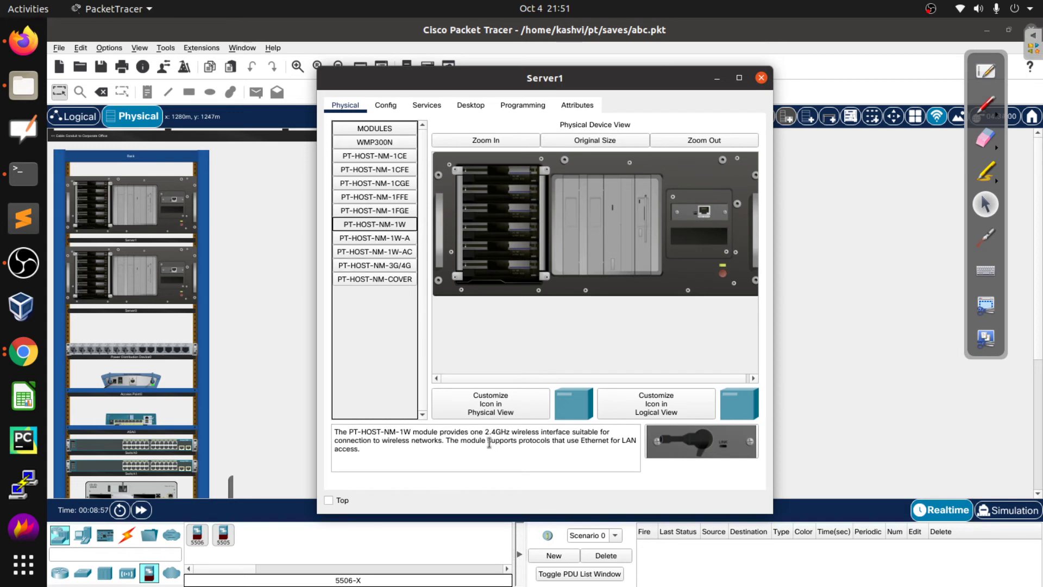
left_click_drag(411, 432, 609, 446)
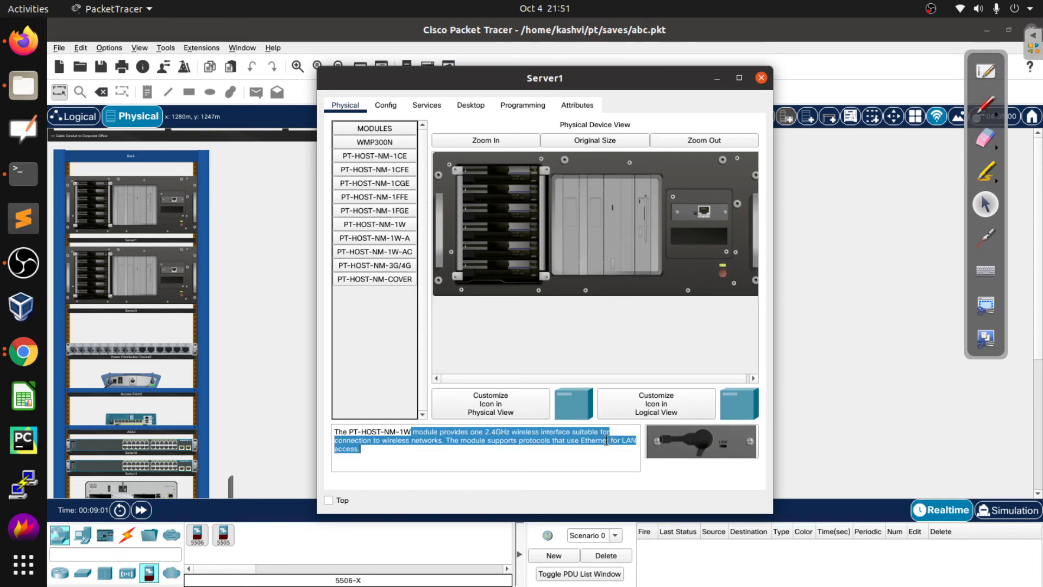
left_click(381, 266)
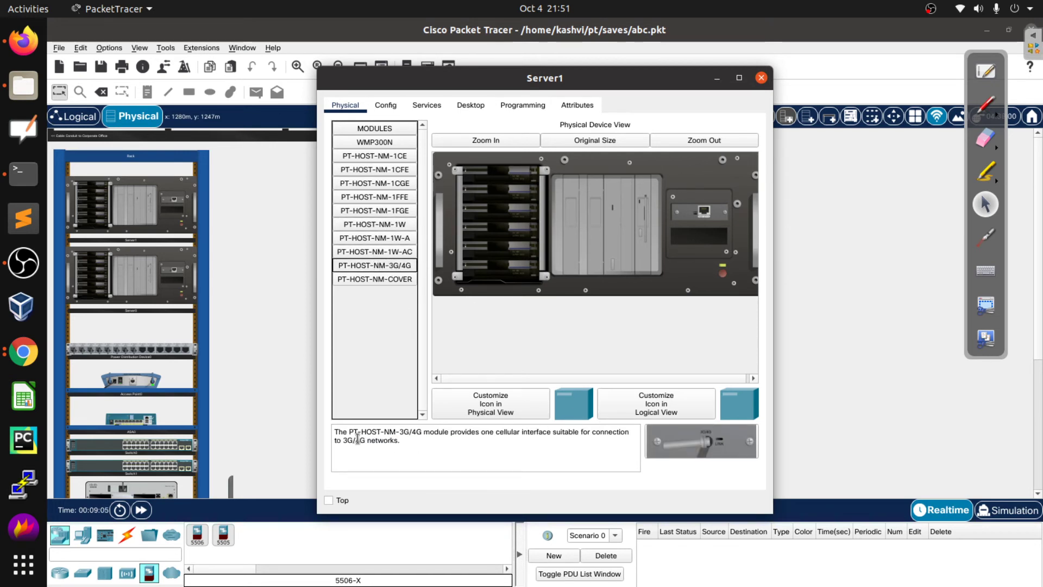
left_click(374, 185)
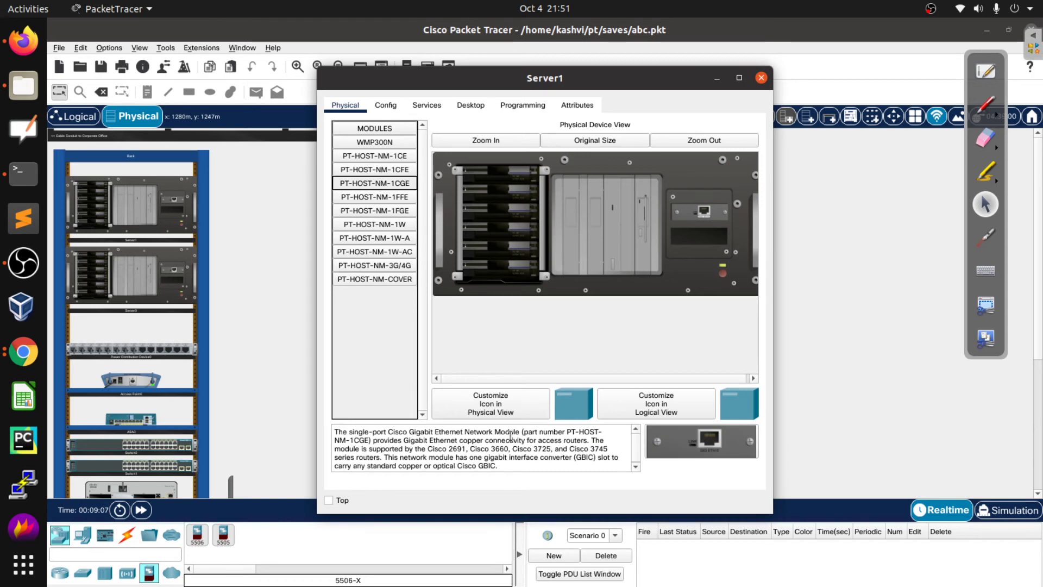
left_click_drag(338, 435, 513, 467)
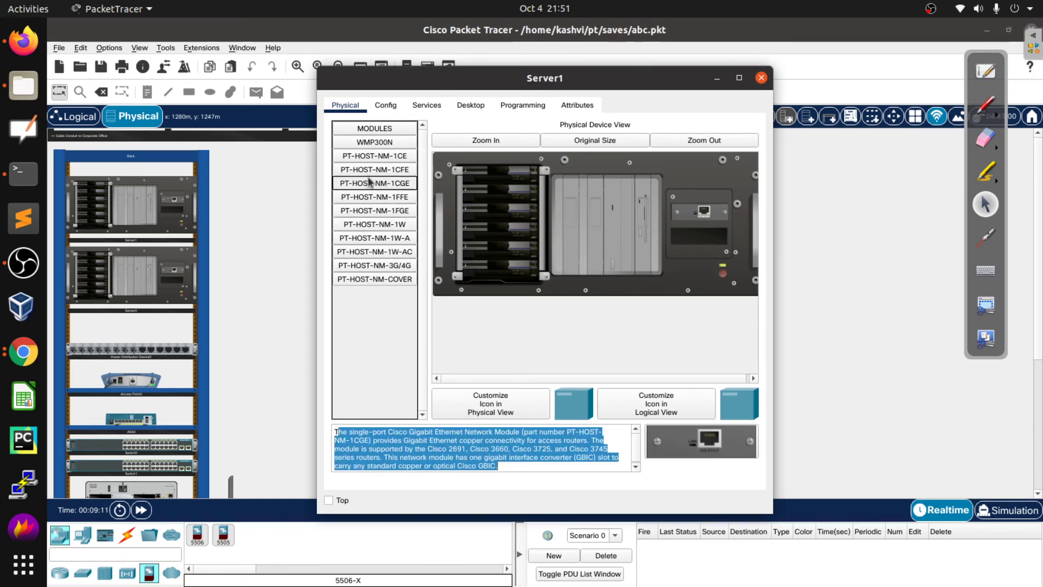
Read the PT-HOST-NM-1CFE module's description, including its supported Ethernet standards, and close Server1's device window
left_click(384, 157)
left_click(383, 170)
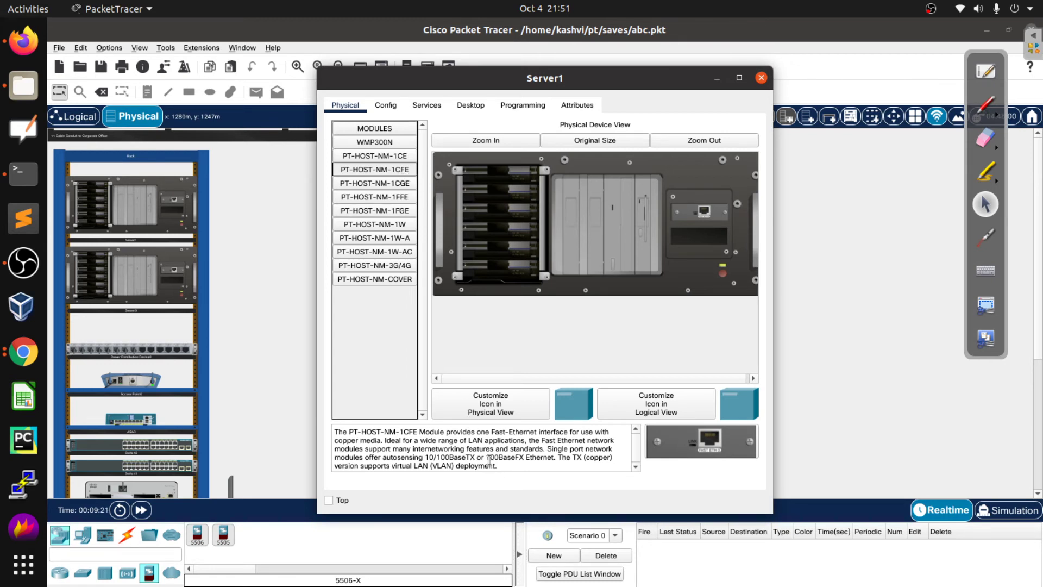
left_click_drag(485, 458, 562, 453)
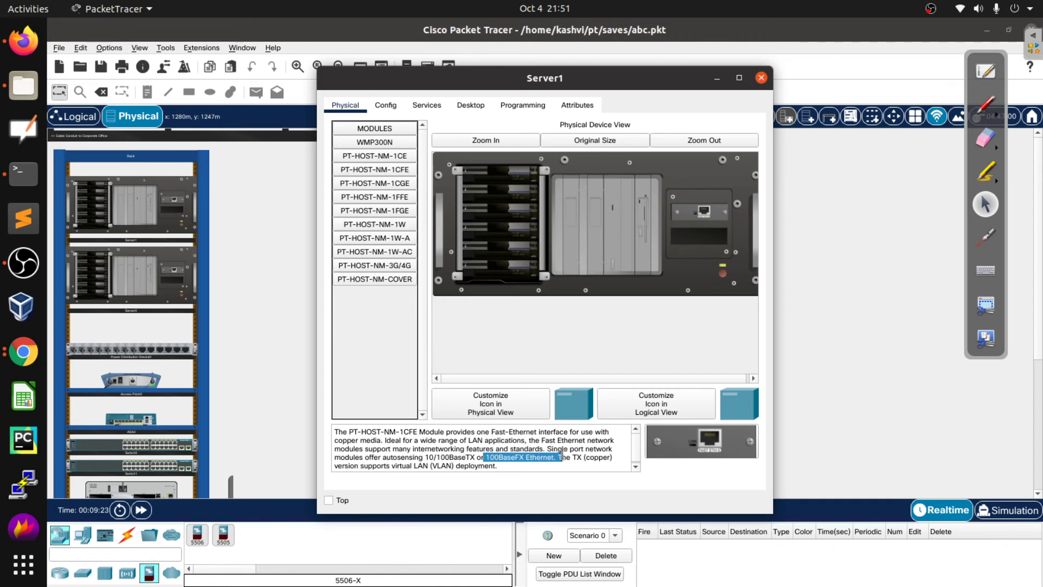
left_click_drag(419, 458, 501, 466)
triple_click(501, 466)
left_click_drag(438, 446, 336, 431)
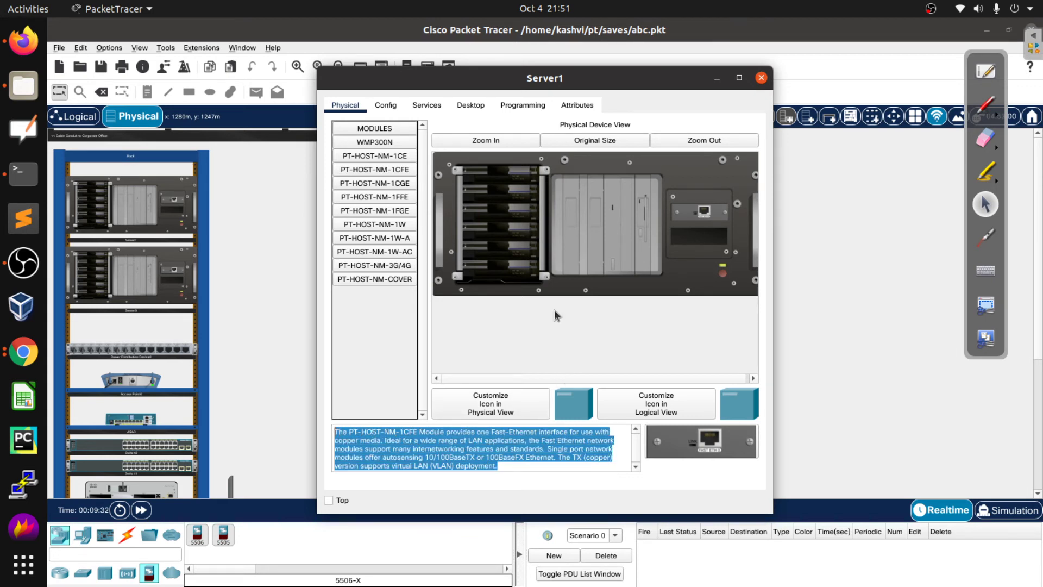
scroll(137, 311, "down", 5)
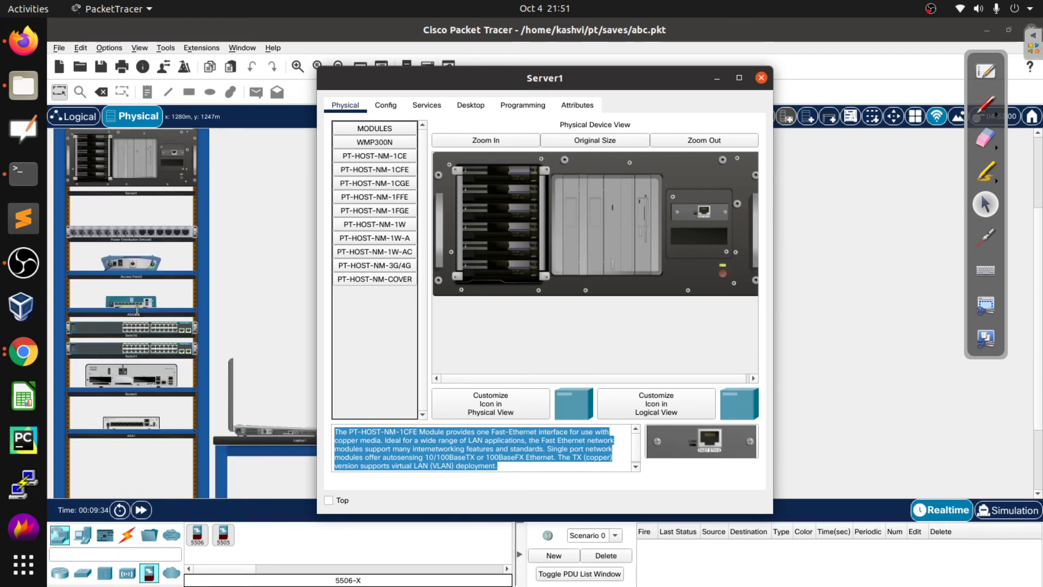
left_click(762, 78)
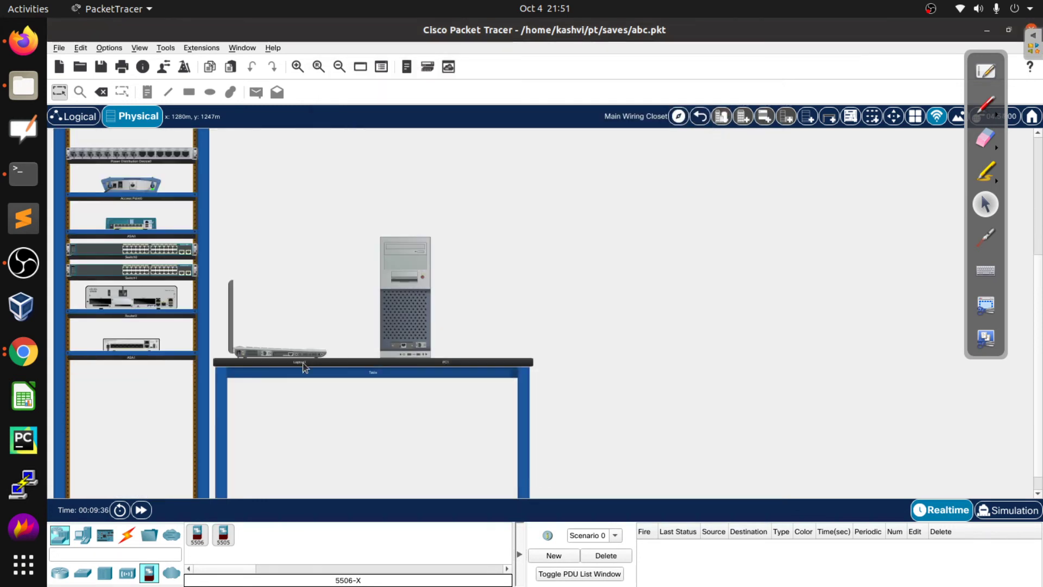
Remove the installed Ethernet module from Laptop1 and check the wireless frequency in the PT-LAPTOP-NM-1W module's description
scroll(315, 276, "down", 1)
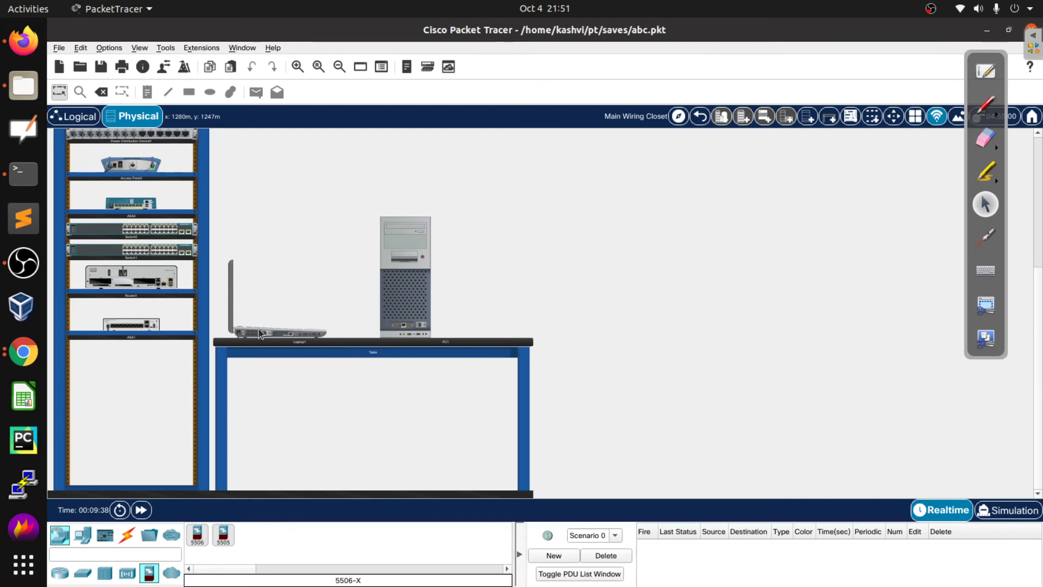
left_click(304, 330)
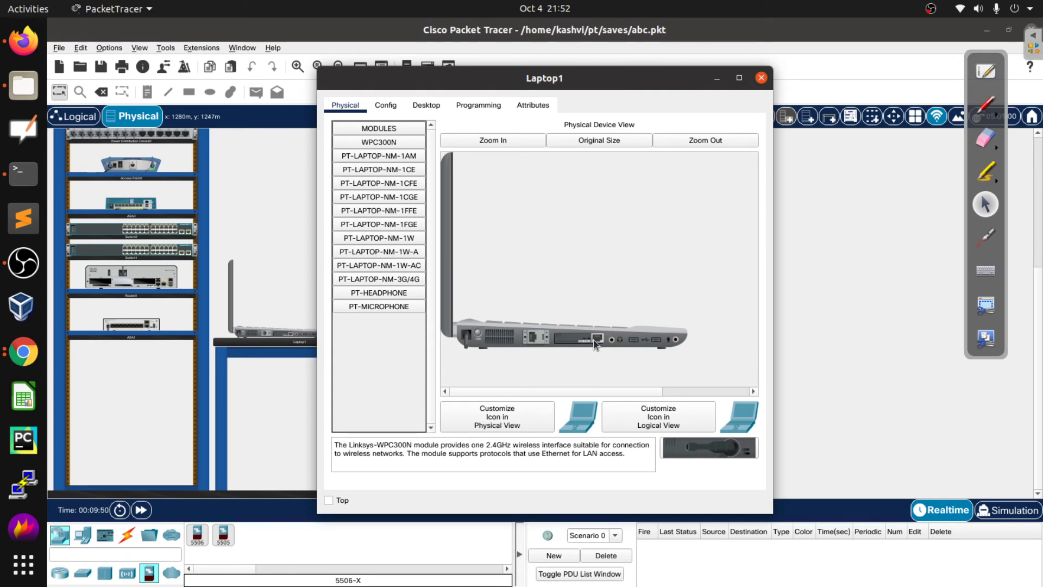
left_click_drag(595, 343, 391, 337)
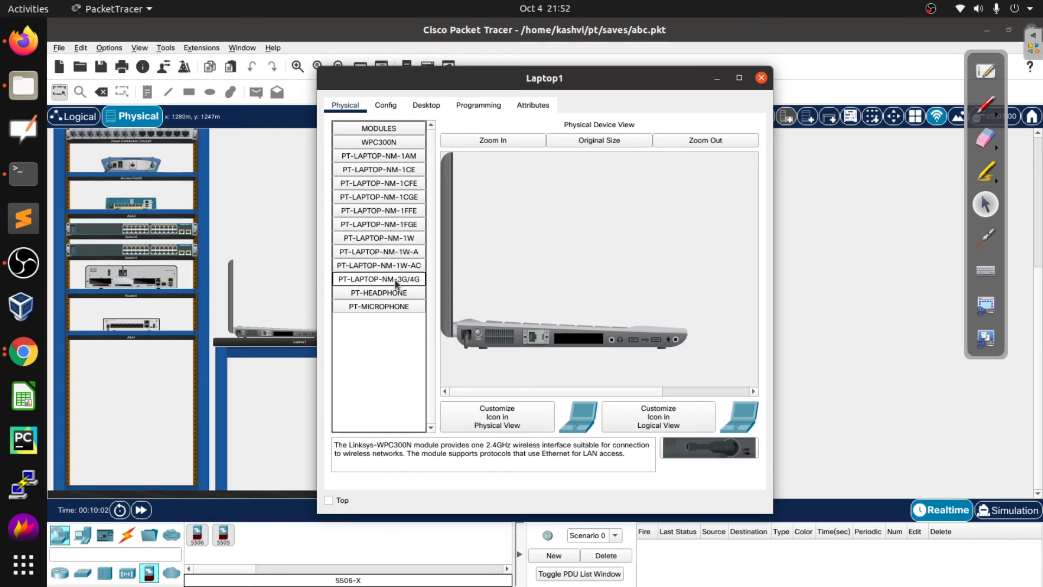
left_click(399, 239)
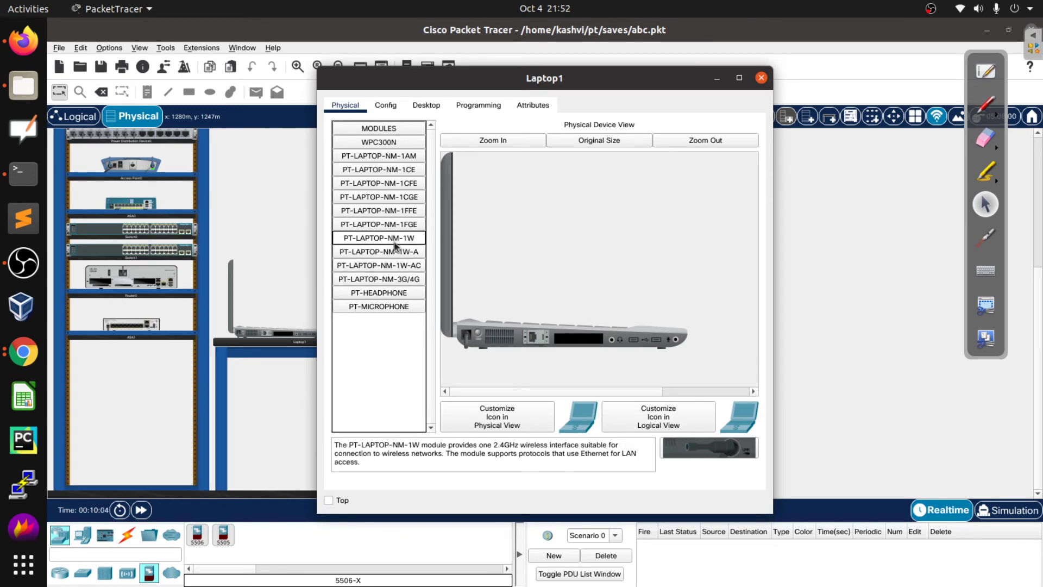
double_click(506, 448)
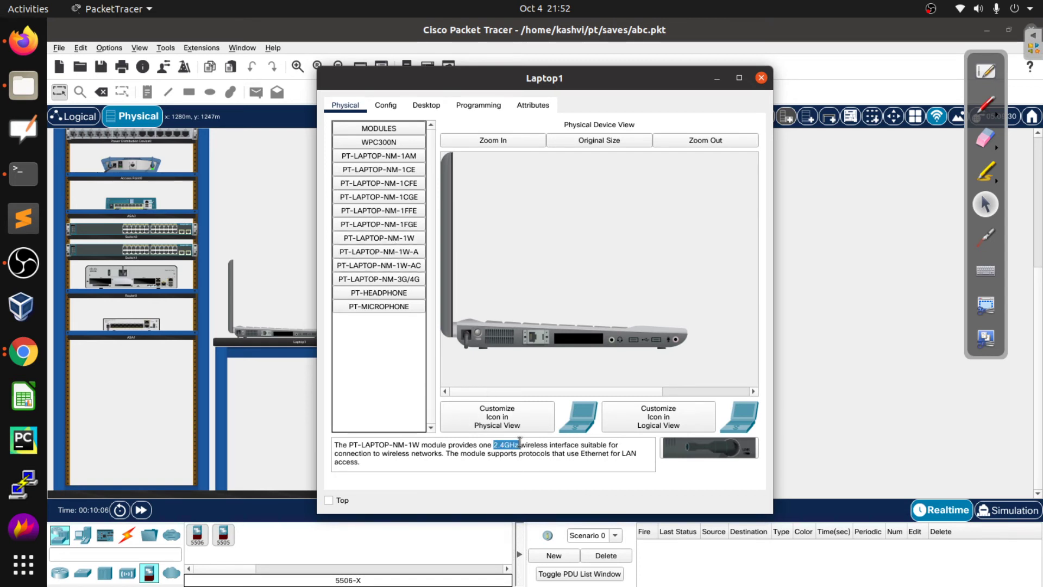
Read the PT-LAPTOP-NM-1W-A and PT-LAPTOP-NM-1W-AC module descriptions, checking their wireless frequencies and supported 802.11 standards
left_click(393, 250)
left_click_drag(502, 444, 516, 444)
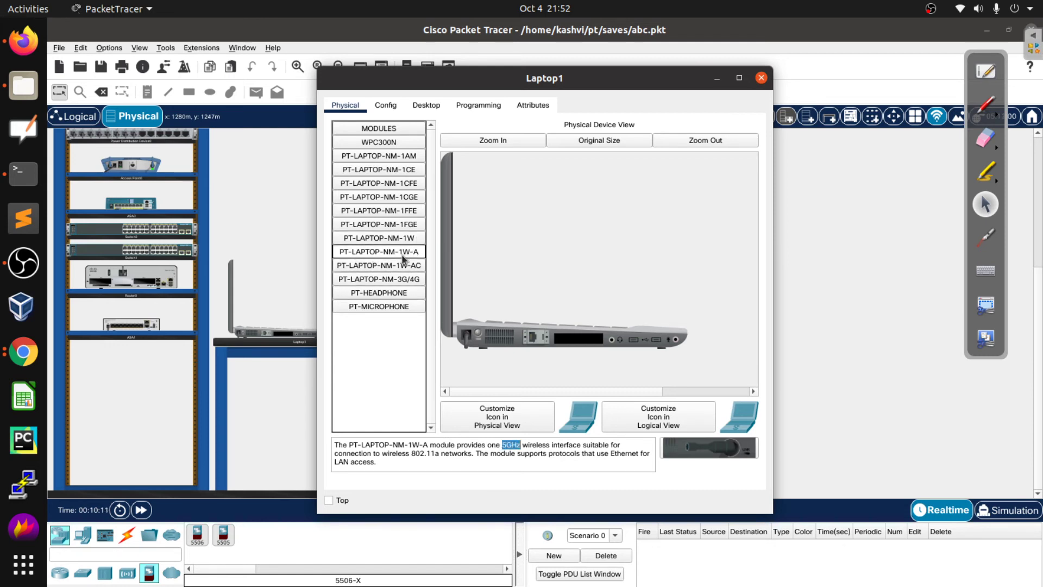
left_click(395, 267)
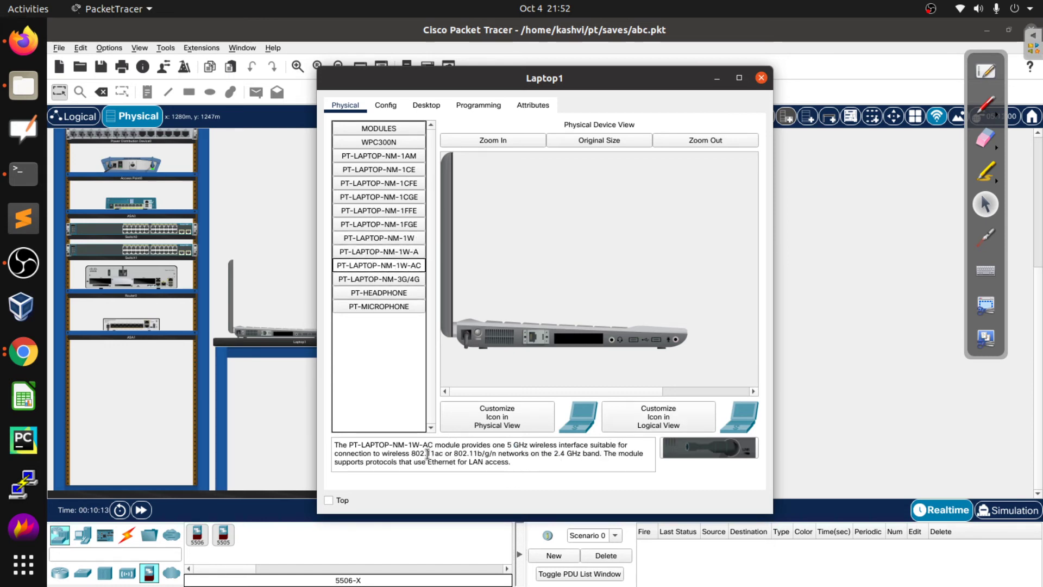
left_click_drag(413, 454, 517, 458)
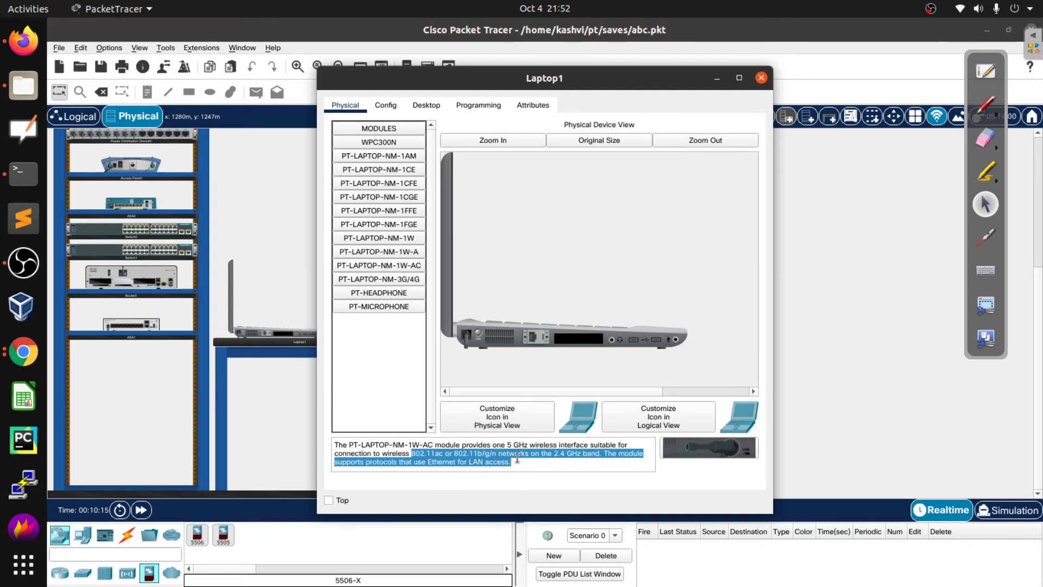
left_click(519, 462)
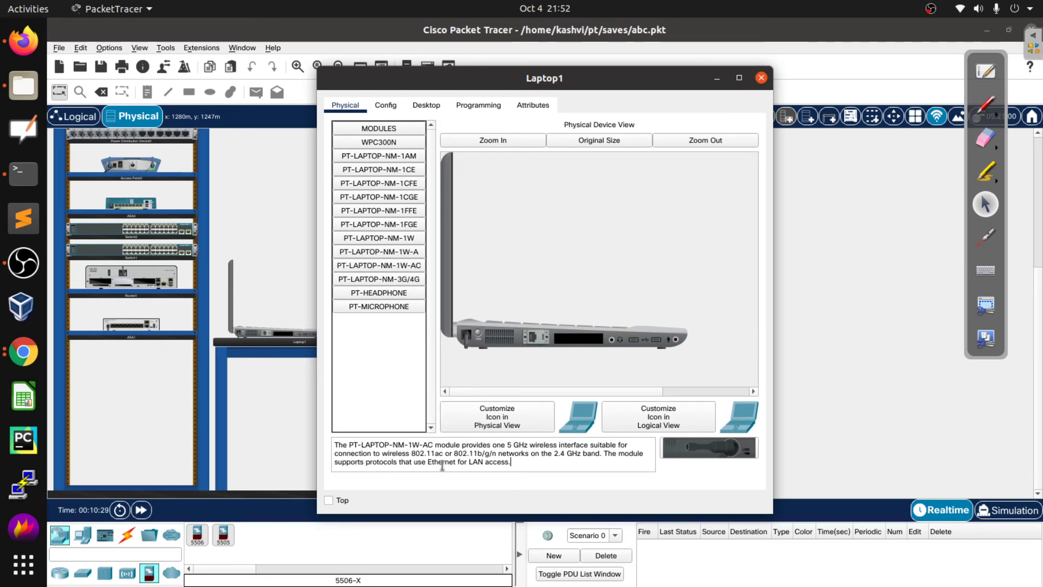
left_click_drag(406, 453, 536, 450)
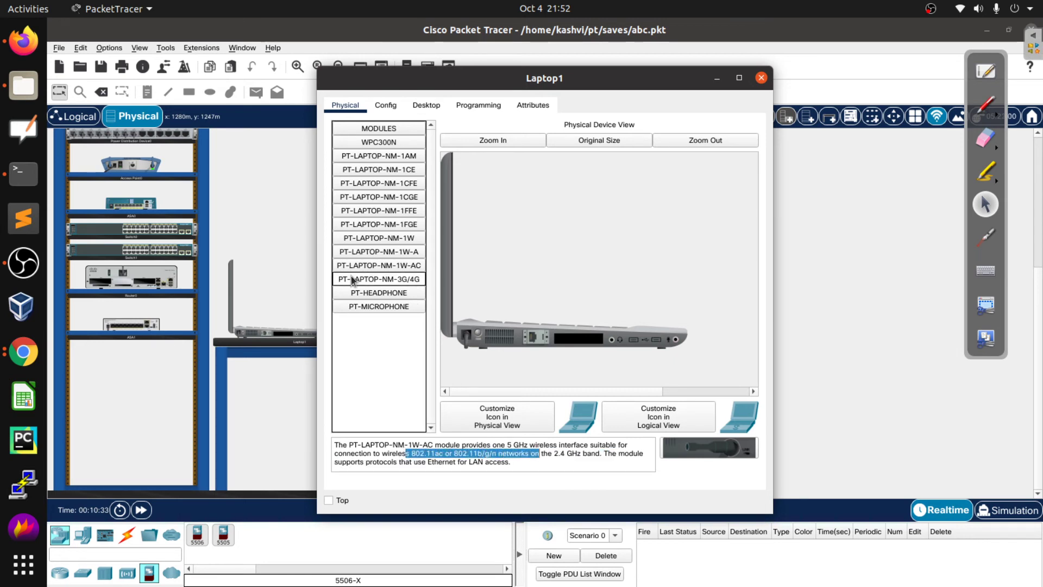
Install the PT-LAPTOP-NM-1W module in Laptop1's empty slot, power the laptop on and close its device window
left_click(381, 238)
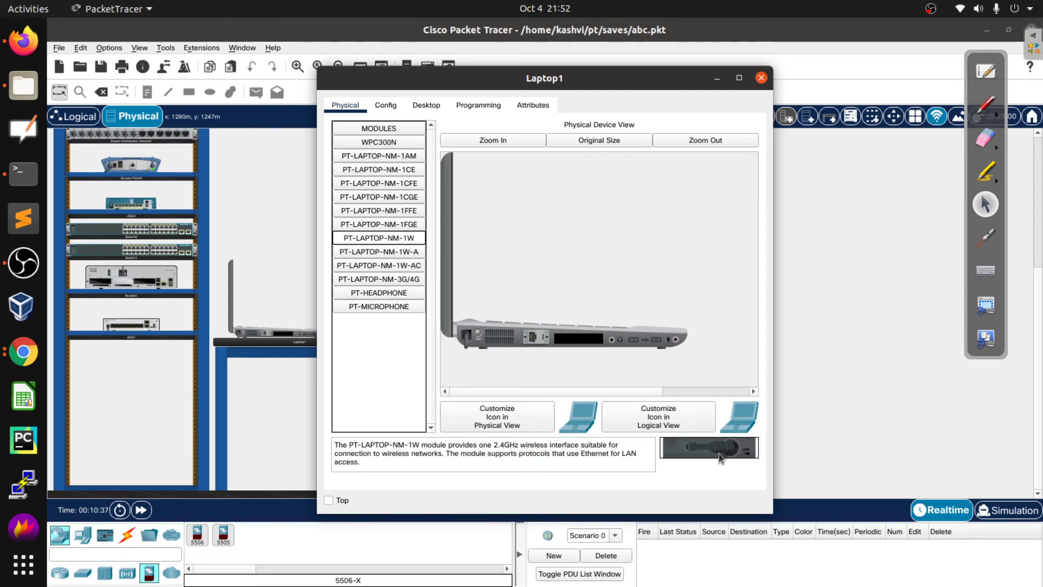
left_click_drag(718, 455, 577, 342)
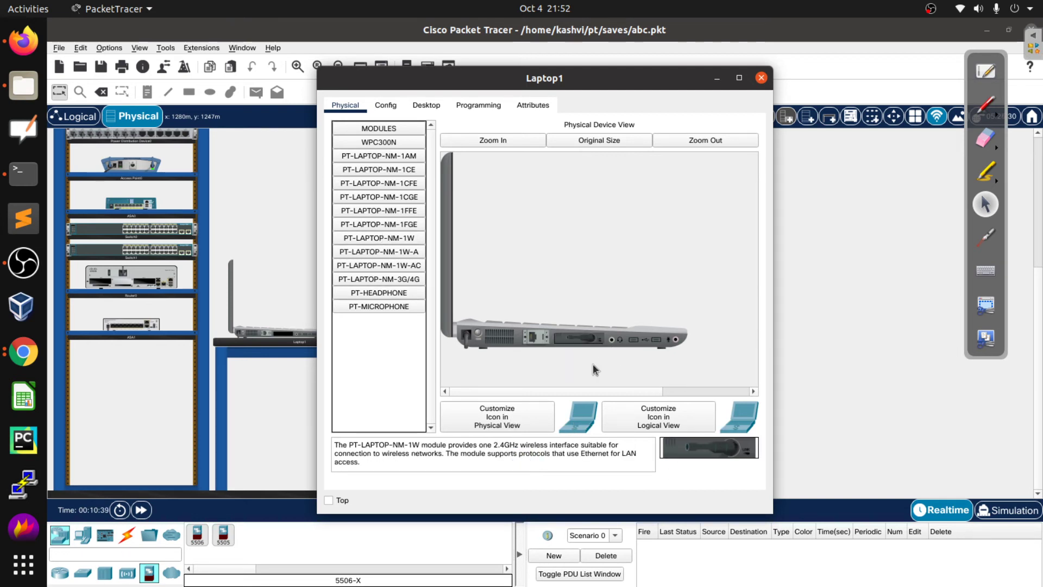
left_click(476, 333)
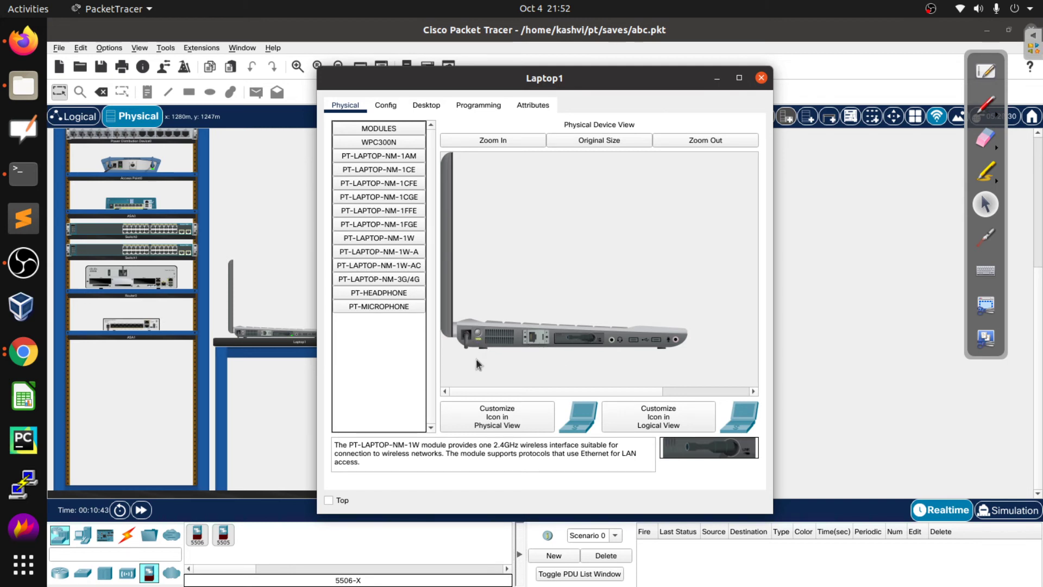
left_click(762, 79)
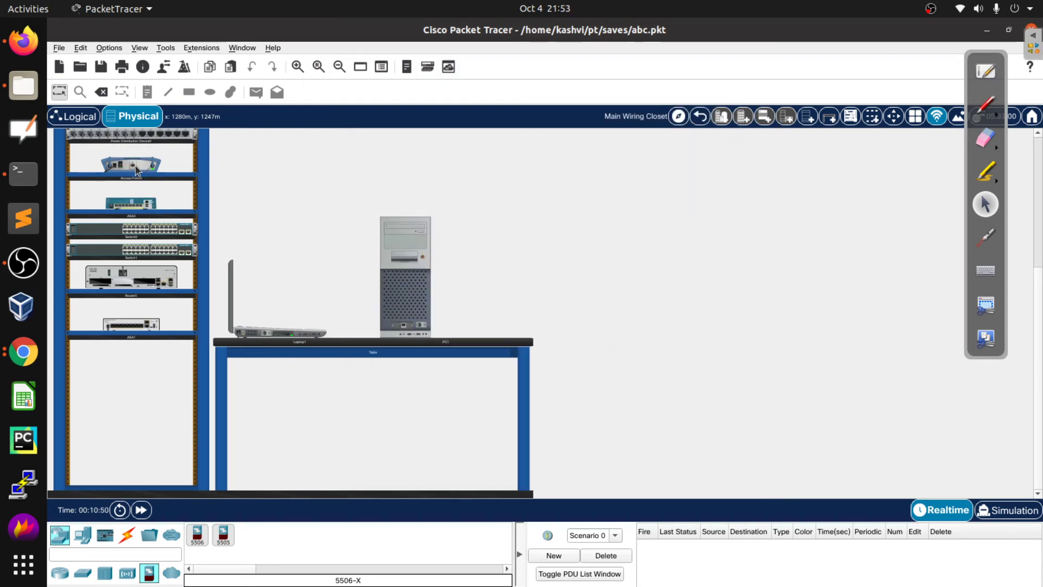
From the logical workspace, open Laptop1 and try to remove its wireless module while the power is on, closing the device window after
left_click(87, 118)
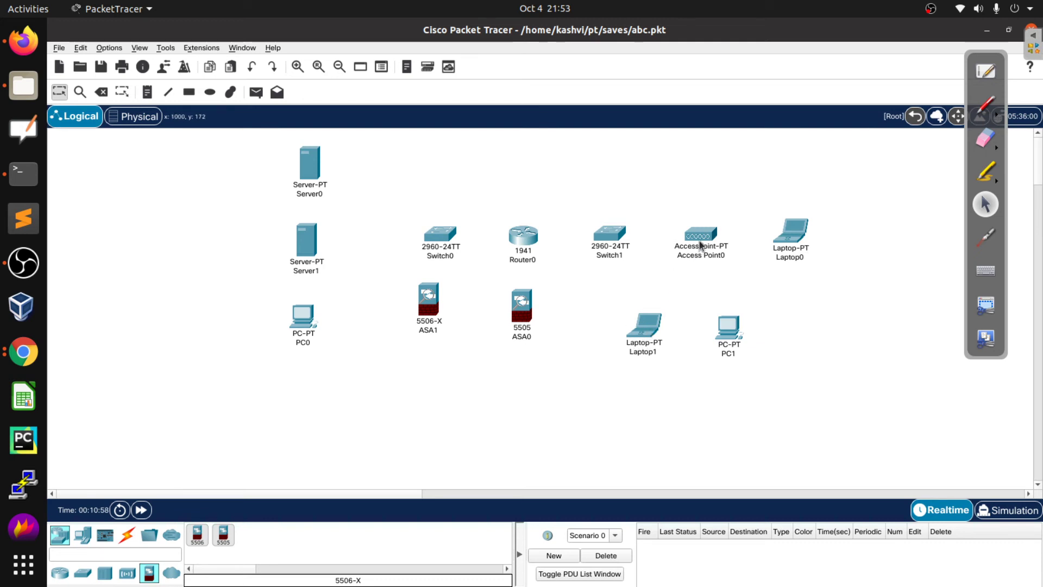
mouse_move(701, 246)
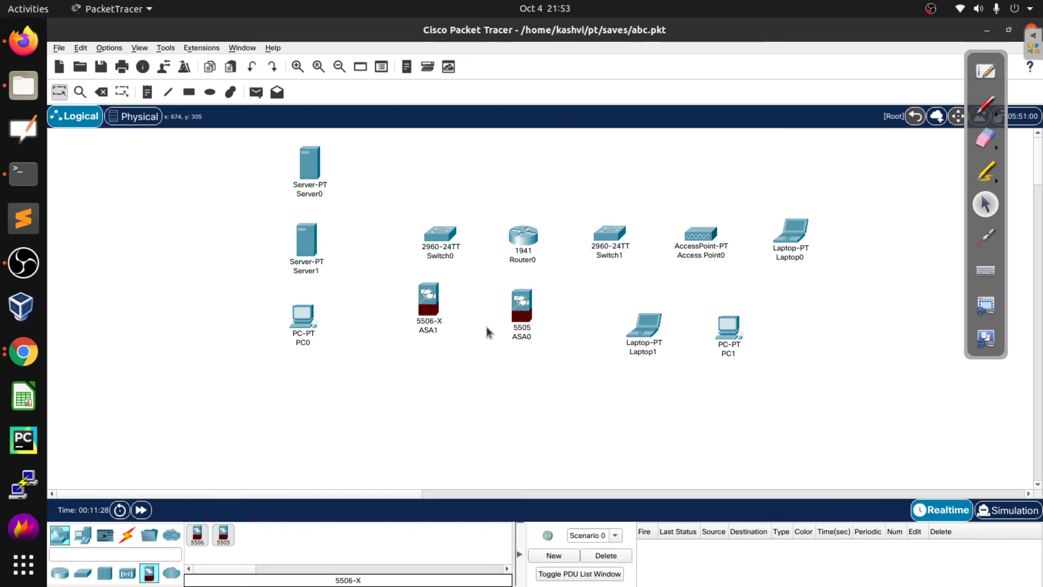
left_click(644, 327)
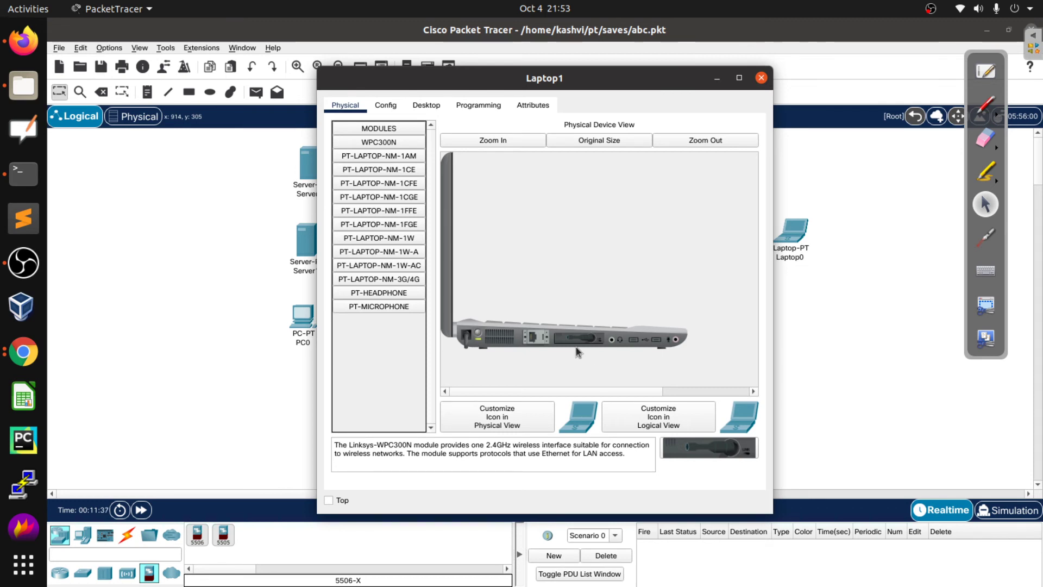
left_click(477, 339)
left_click_drag(579, 340, 364, 356)
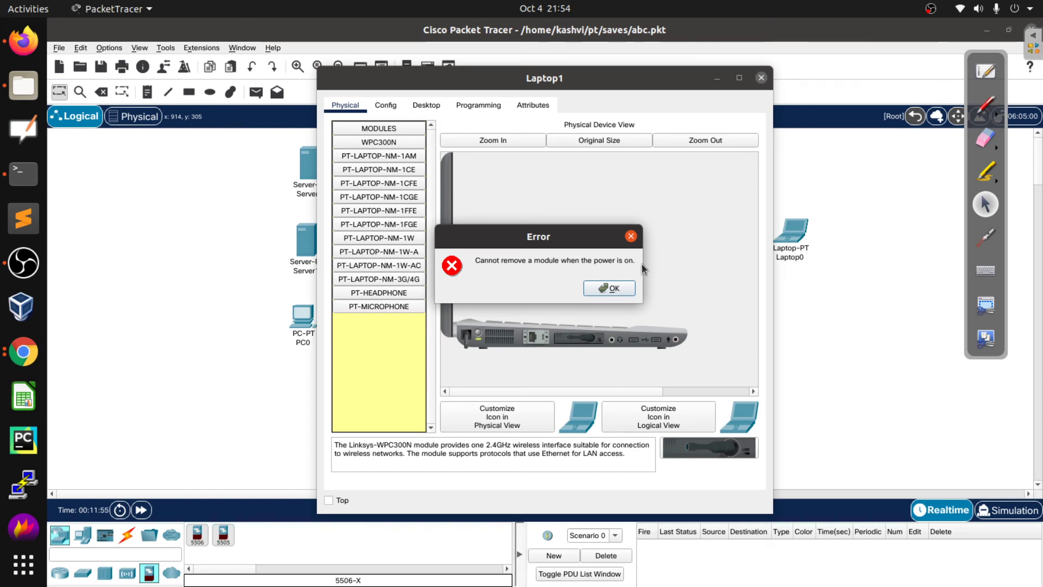
left_click(618, 290)
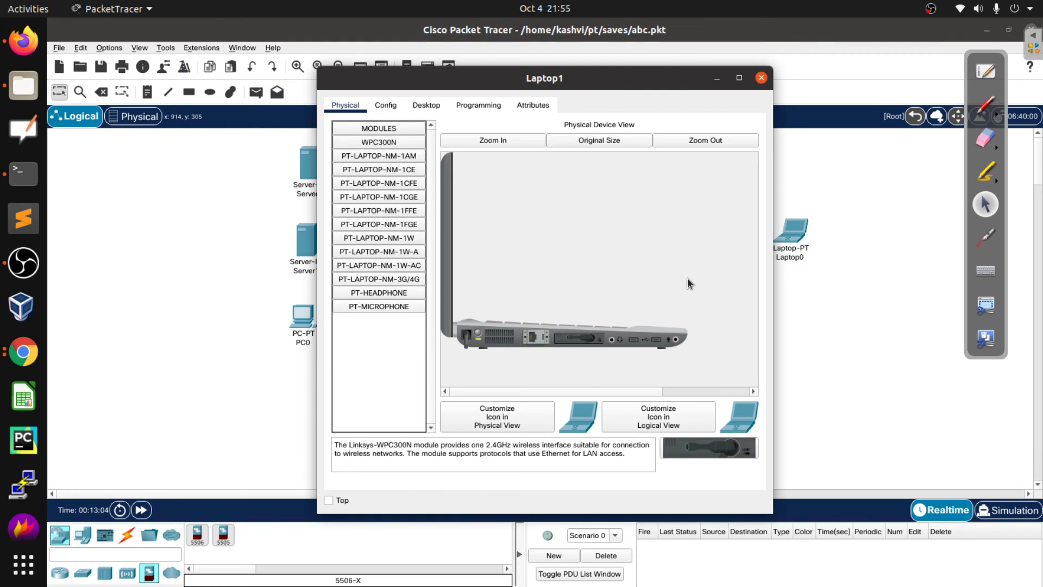
left_click(761, 77)
Switch to the presentation, go back to the Lab 1, Logical Connectivity slide and return to Packet Tracer
key("alt+Tab")
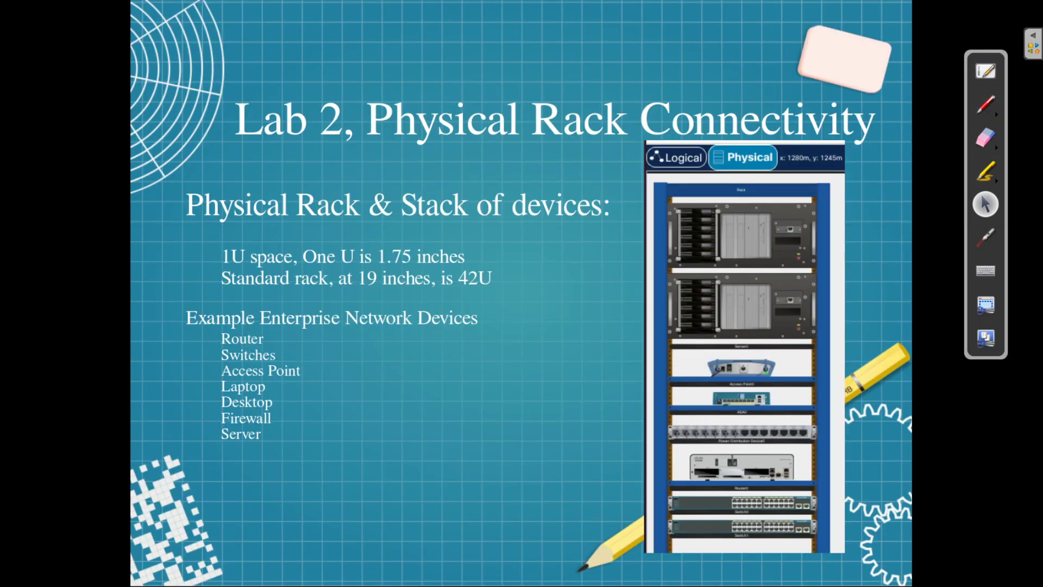
key("Left")
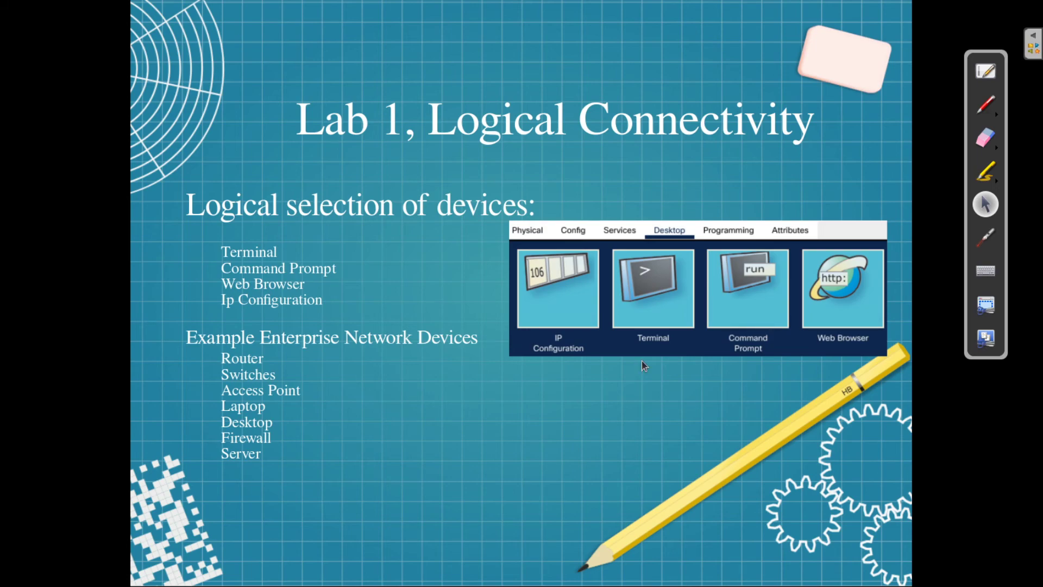
key("alt+Tab")
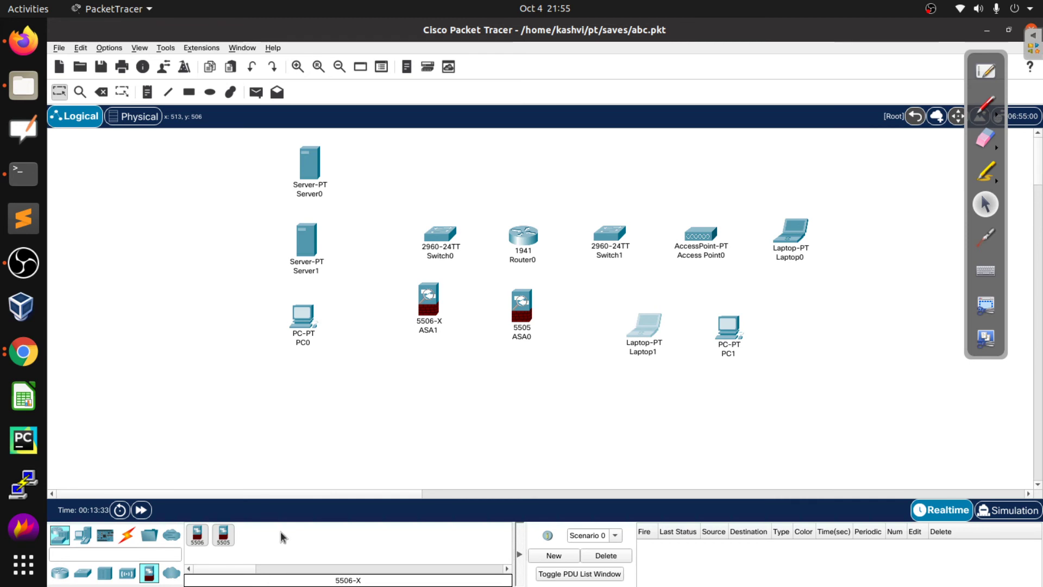
Display the available connection types in the logical and physical workspaces and look over the devices in the rack and on the table
left_click(127, 537)
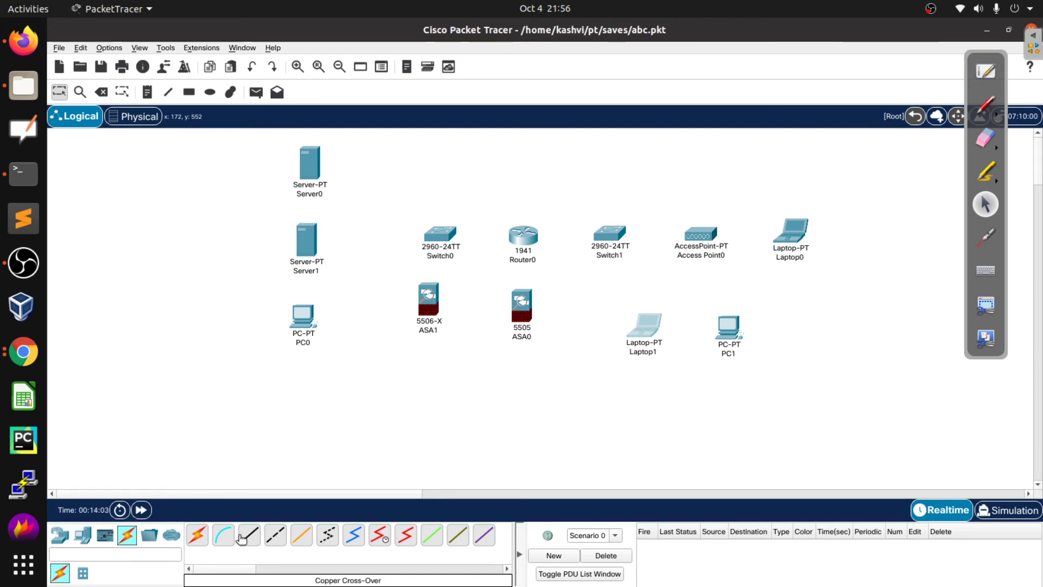
left_click(137, 118)
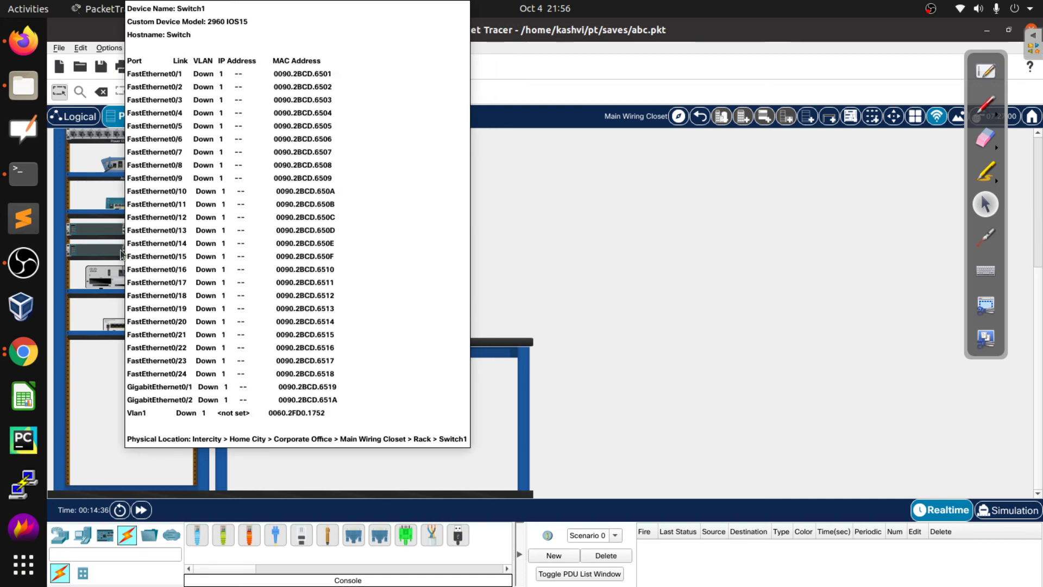
mouse_move(105, 273)
scroll(155, 218, "up", 6)
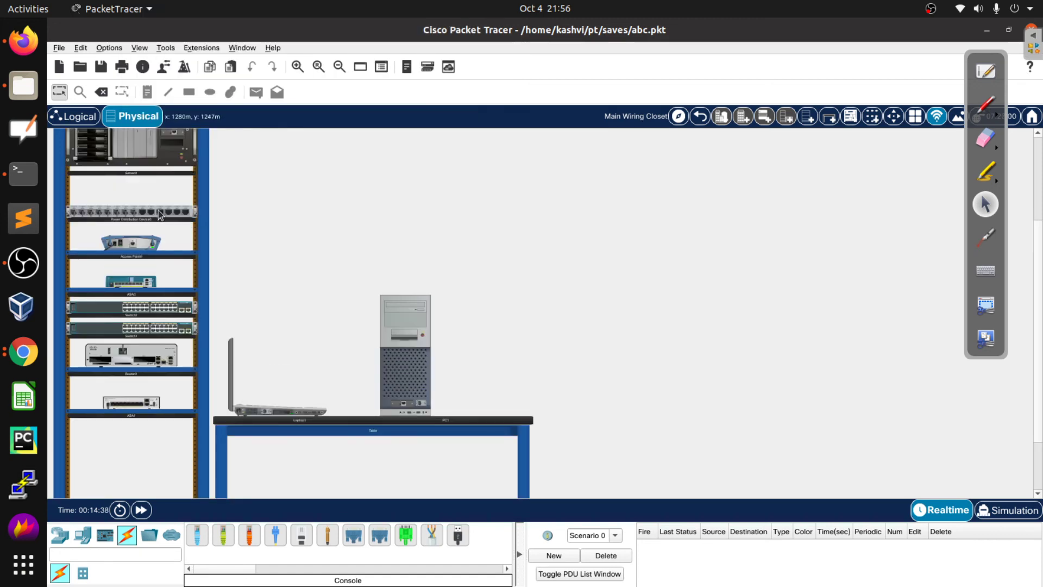
scroll(152, 228, "up", 1)
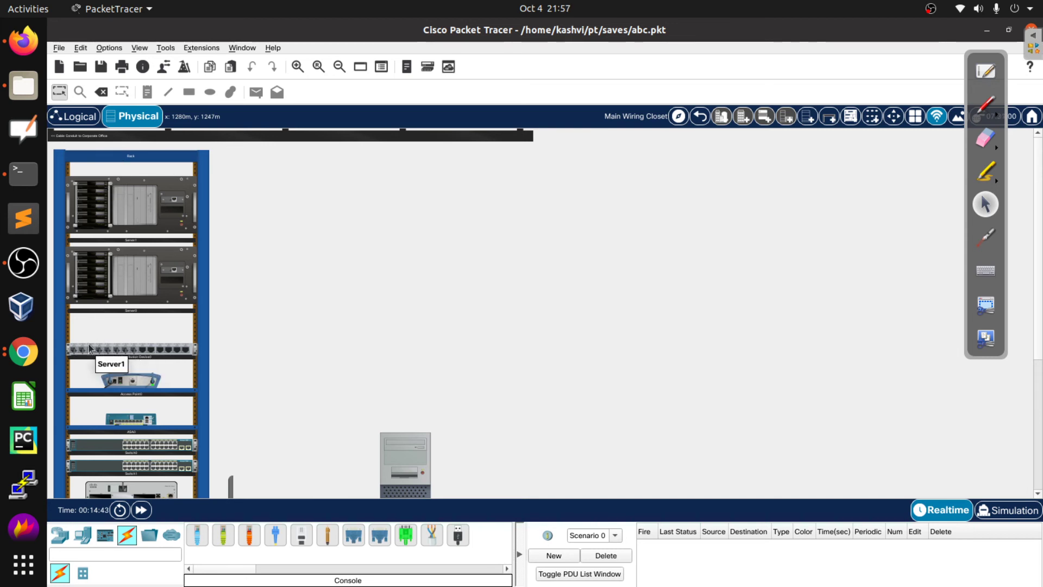
scroll(289, 400, "down", 5)
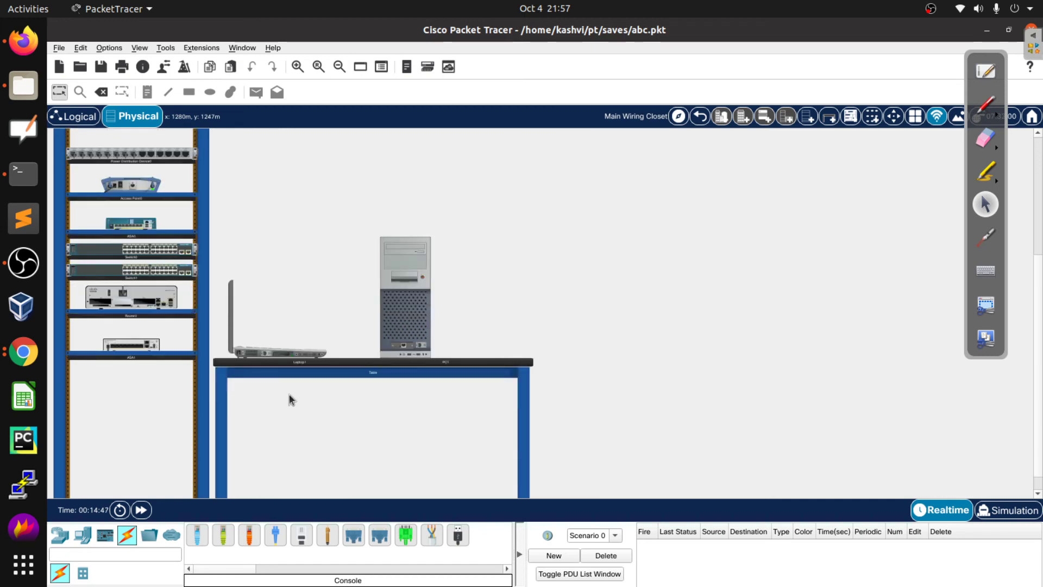
scroll(289, 399, "up", 5)
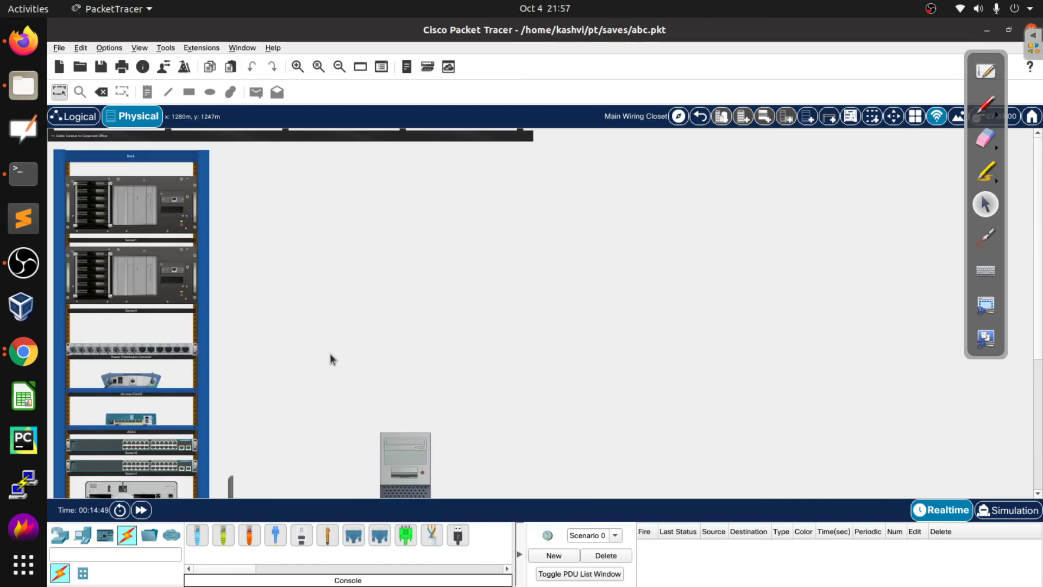
scroll(329, 362, "down", 2)
scroll(325, 360, "down", 3)
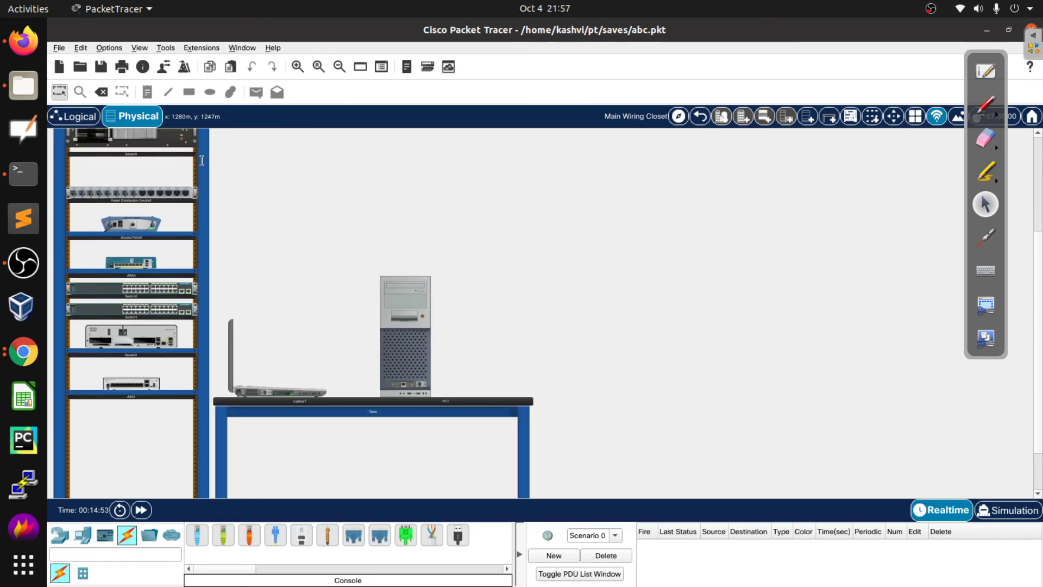
Return to the logical workspace, view Simulation mode and switch back to Realtime mode
left_click(69, 119)
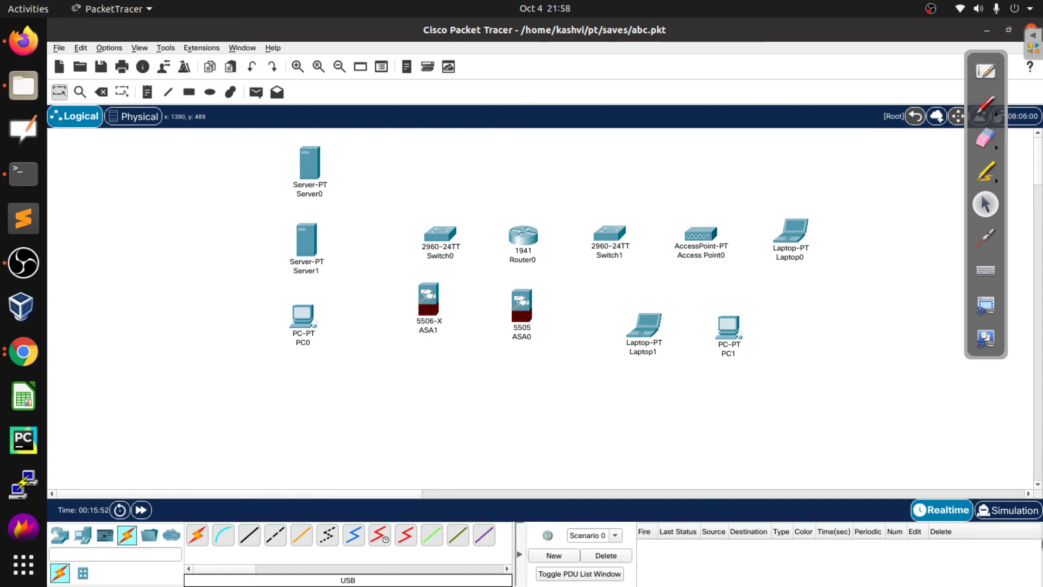
left_click(1014, 513)
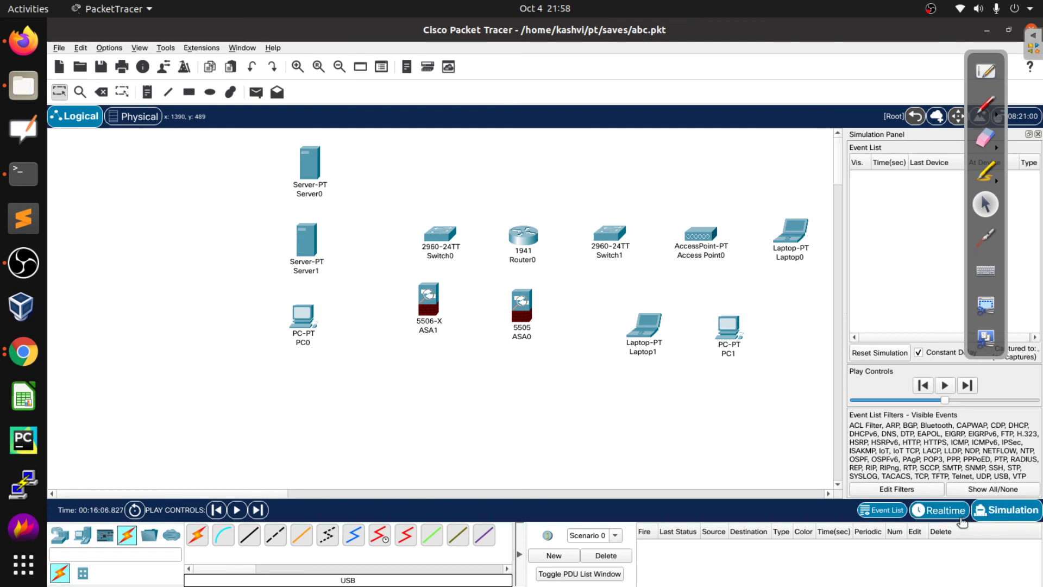
left_click(923, 502)
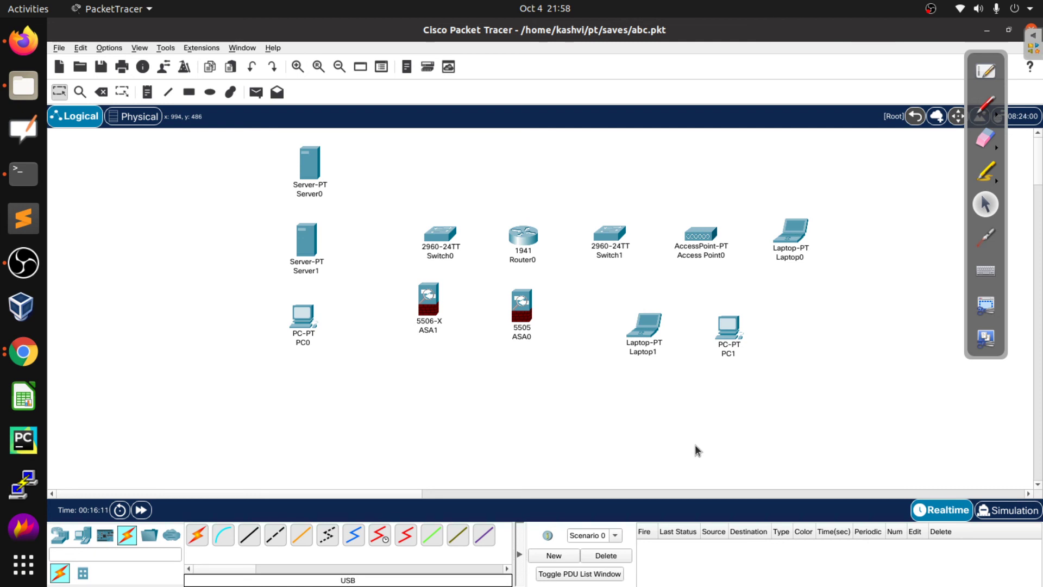
Switch to the presentation to review the desktop tools on the Lab 1 slide, and return to Packet Tracer
key("alt+Tab")
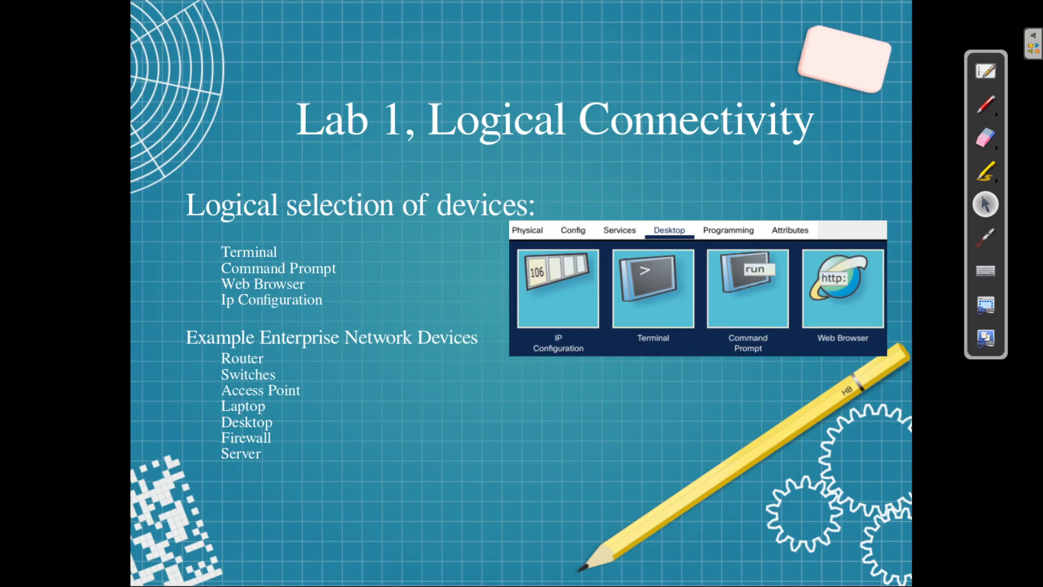
key("alt+Tab")
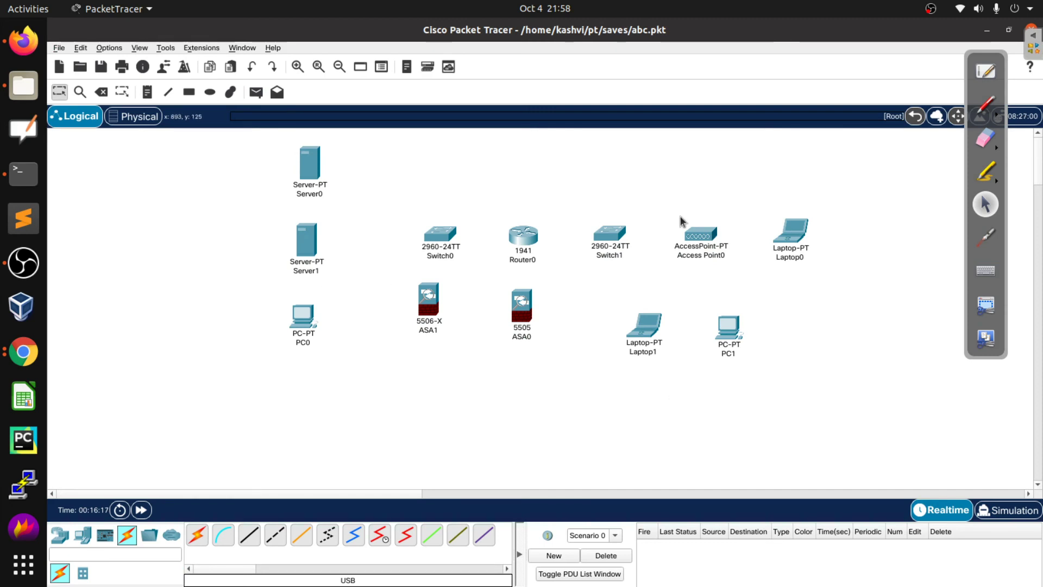
key("alt+Tab")
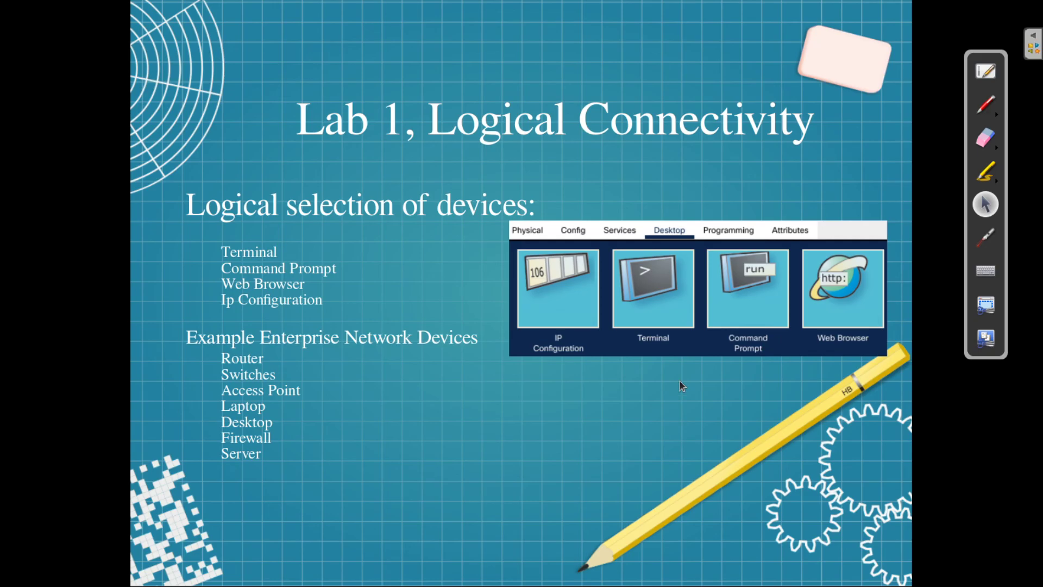
key("alt+Tab")
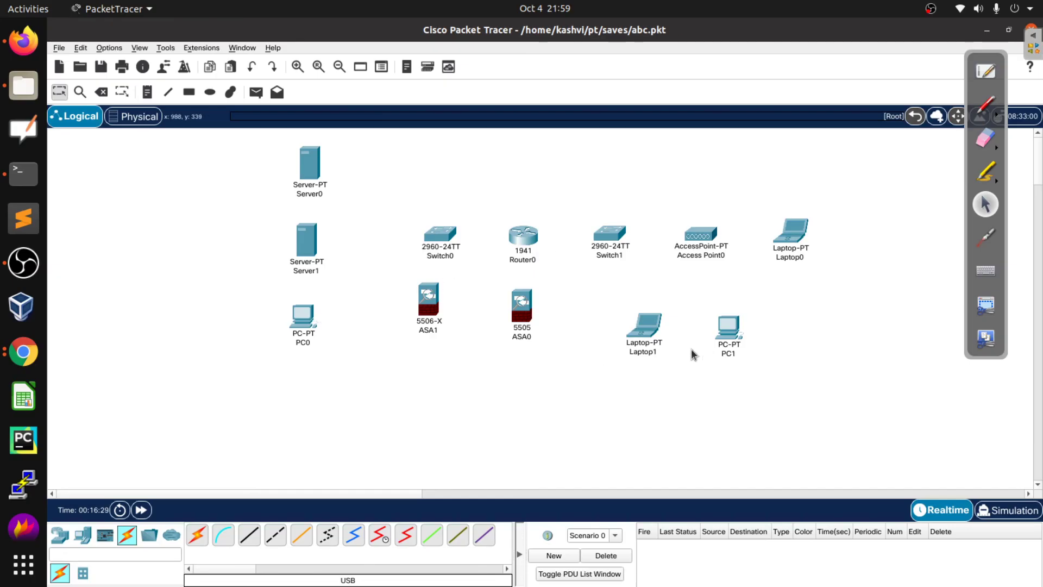
Open the Command Prompt on Laptop0 and run ipconfig to check its network configuration
left_click(800, 236)
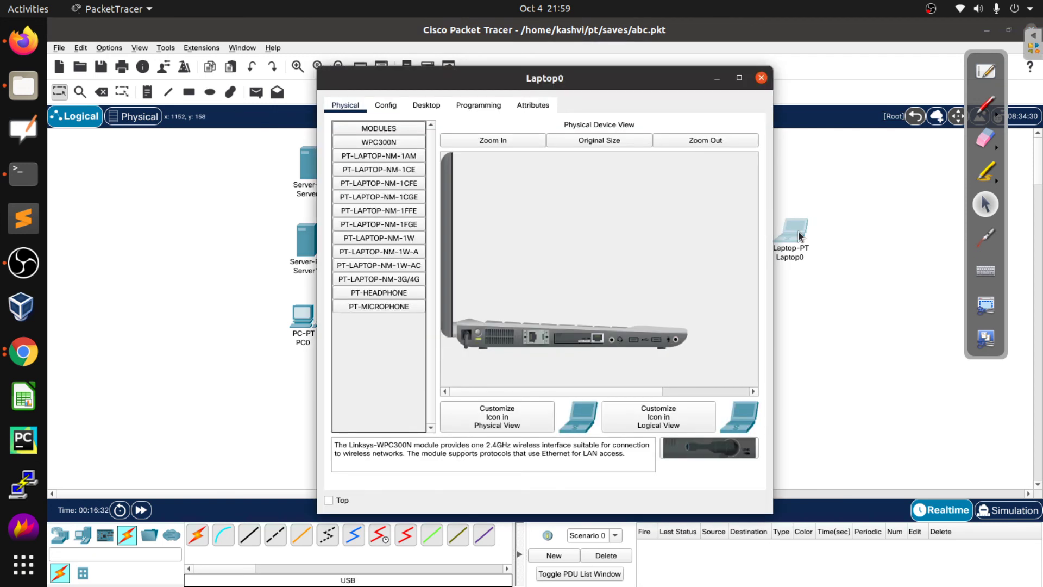
left_click(428, 109)
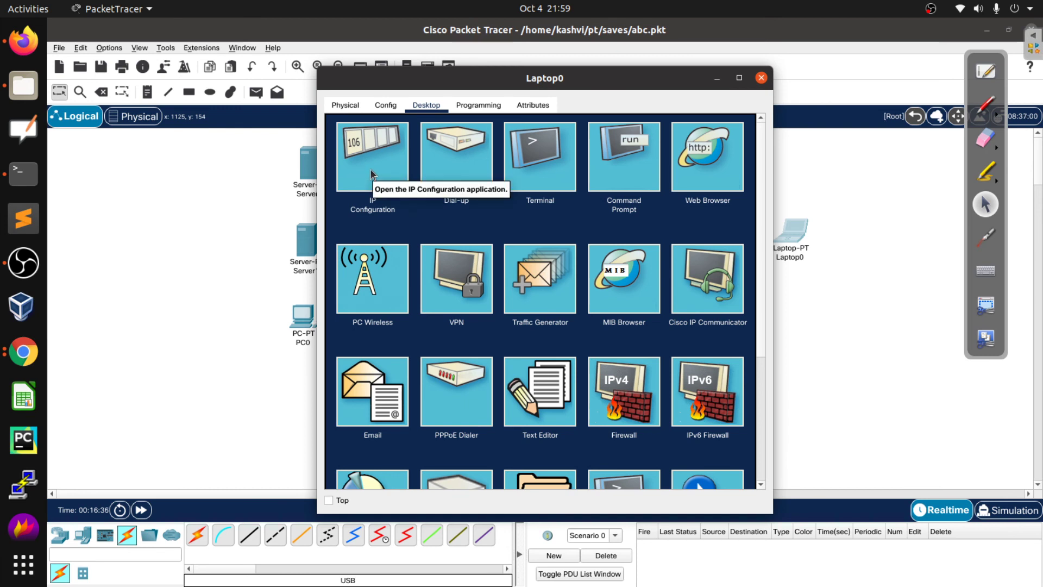
left_click(623, 164)
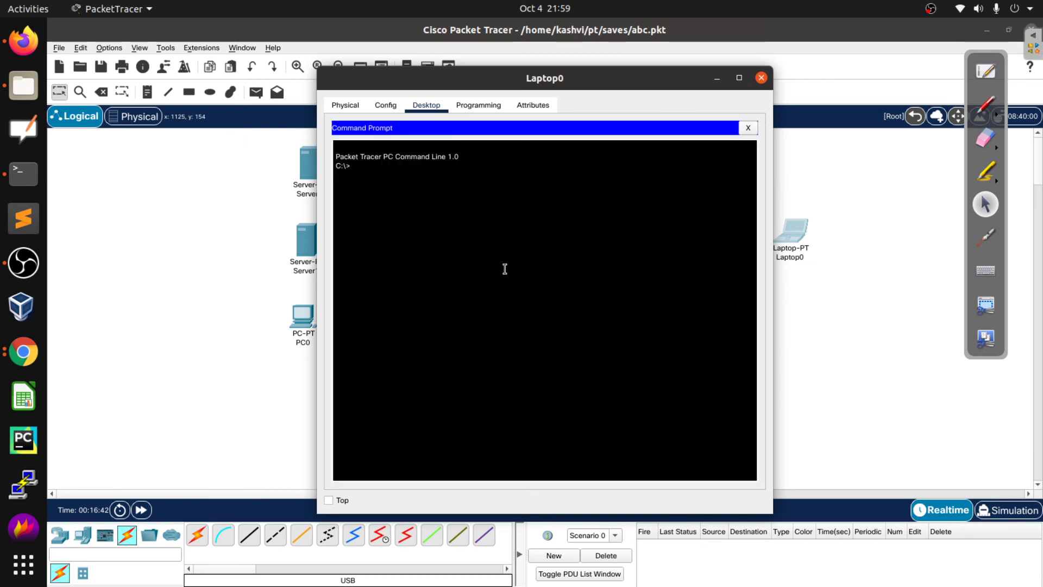
type("ipconfig")
key("Return")
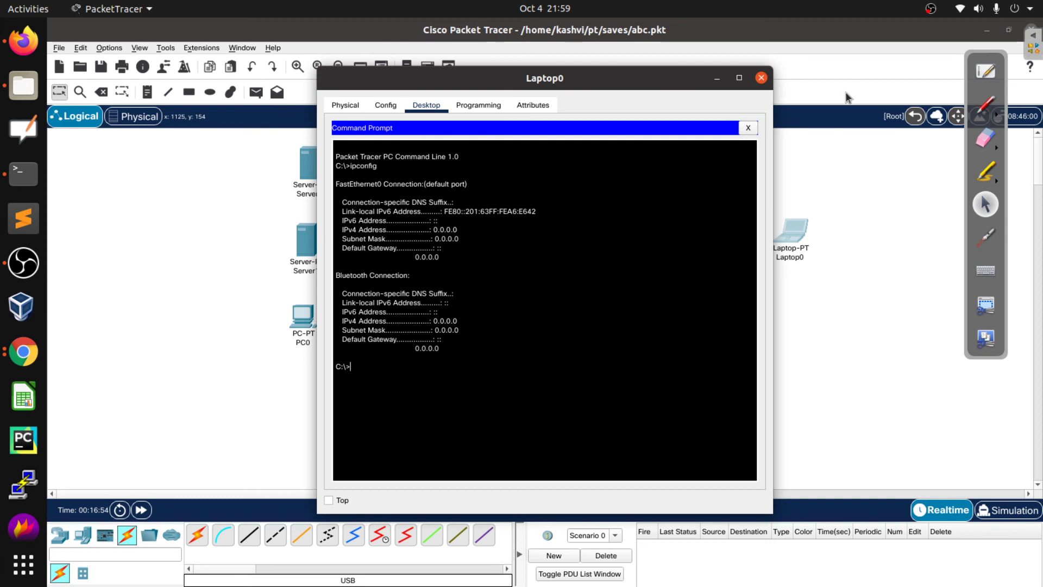
Set Laptop0's static IPv4 address to 192.168.1.1, subnet mask to 255.255.255.0 and default gateway to 192.168.1.100
left_click(748, 128)
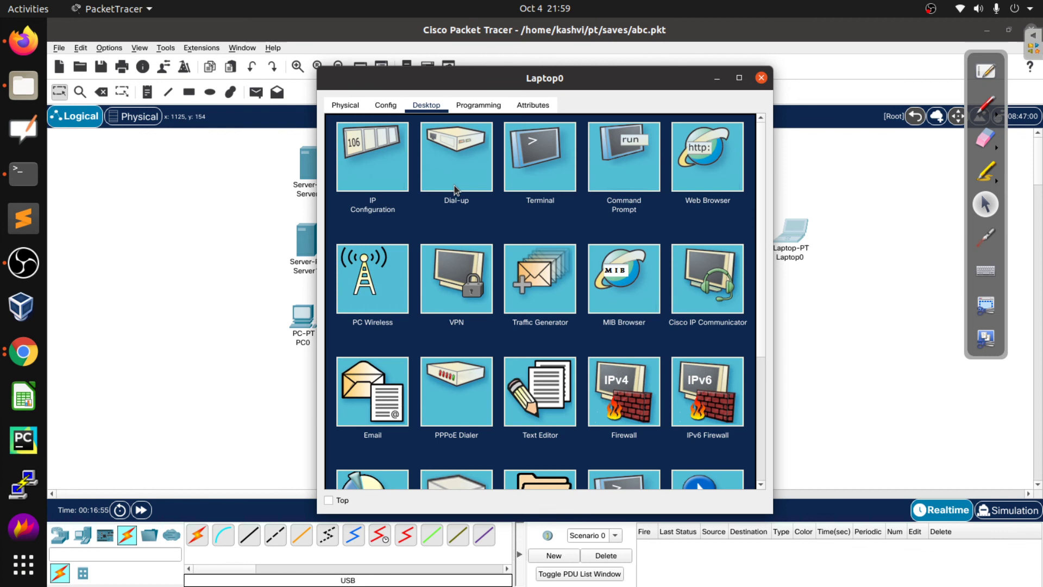
left_click(386, 184)
left_click(496, 205)
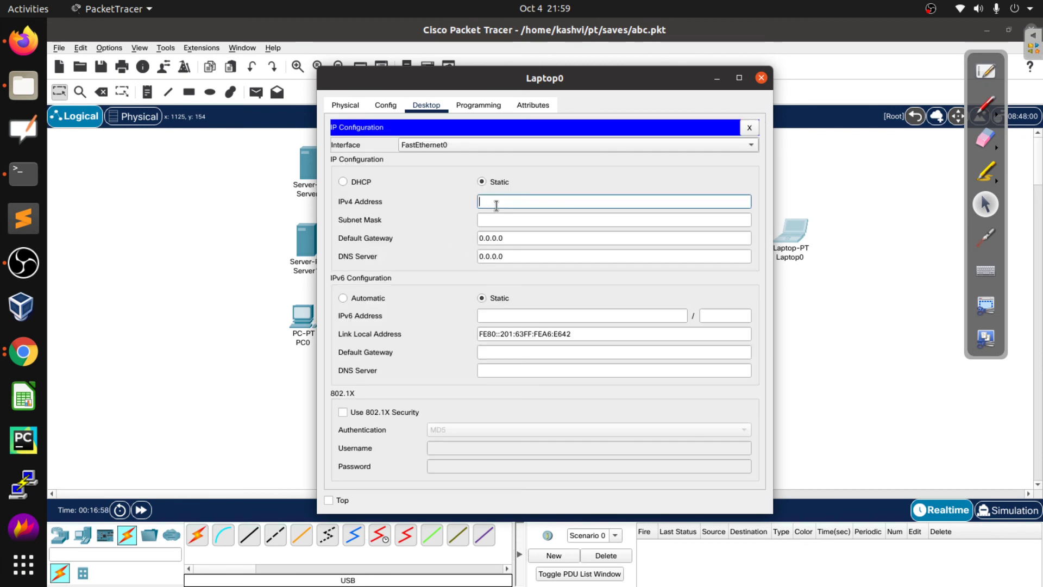
type("192.16")
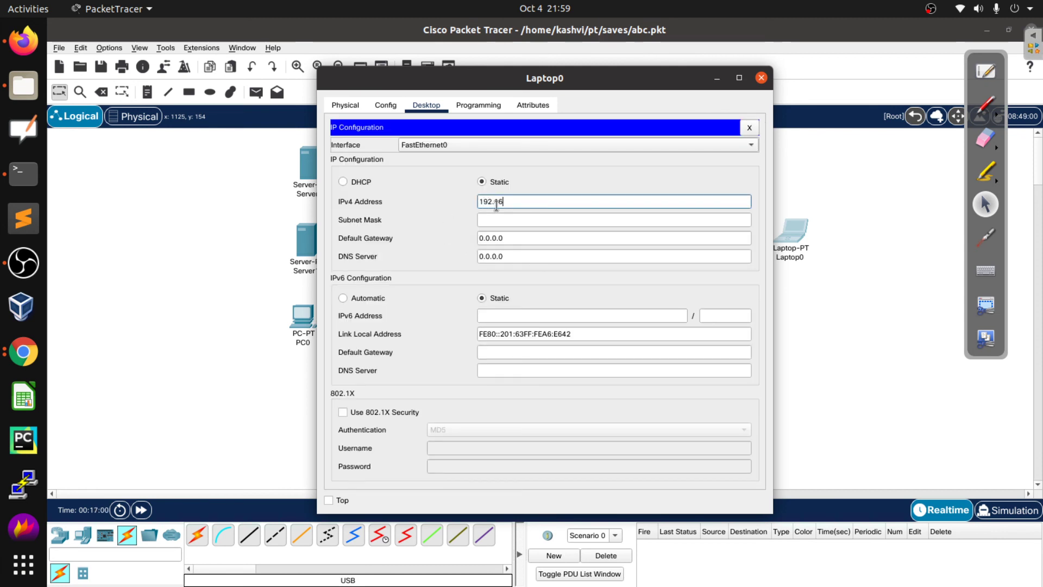
type("8.1.1")
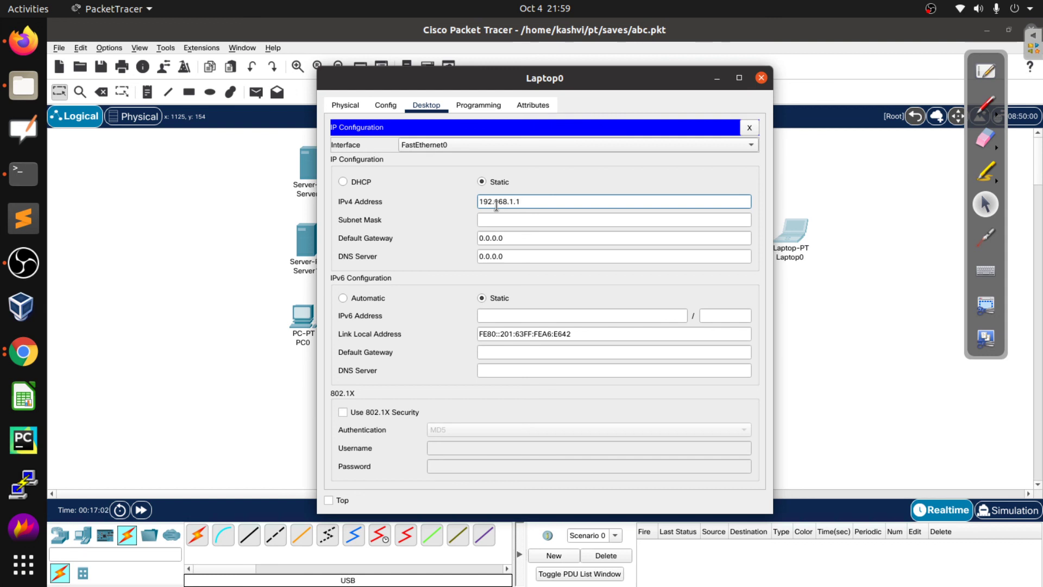
left_click(512, 220)
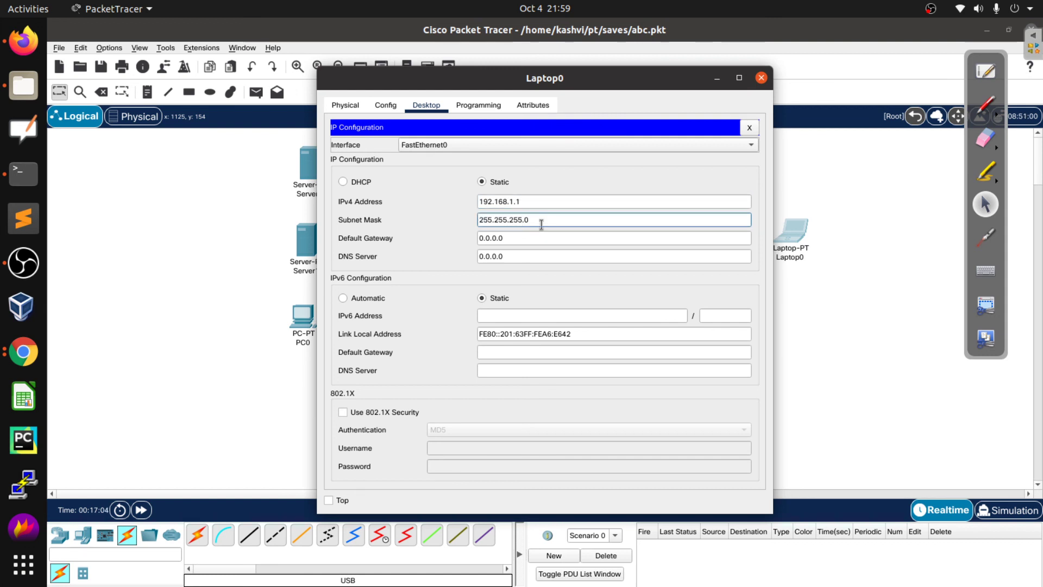
key("Tab")
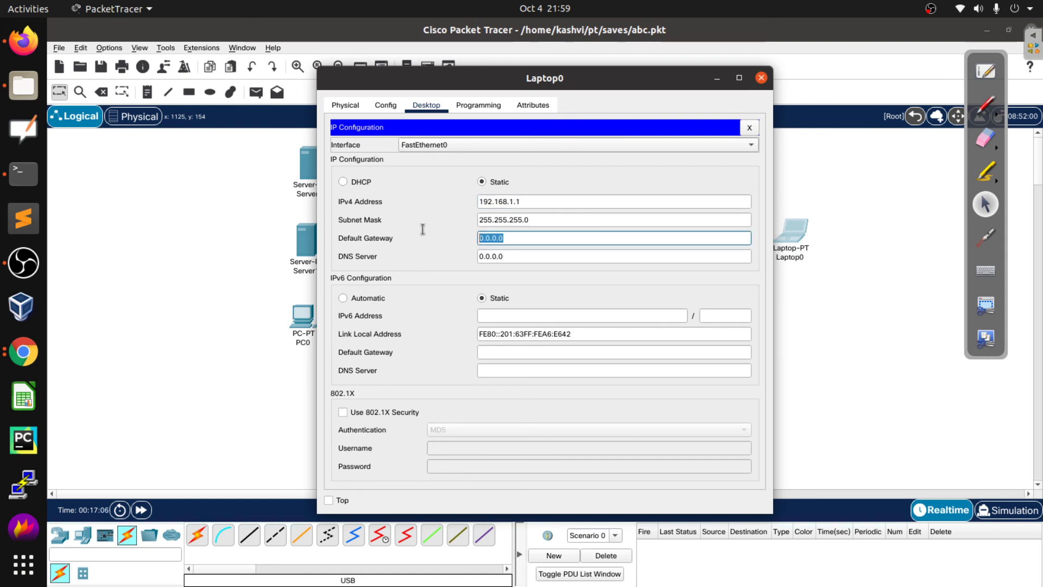
type("192")
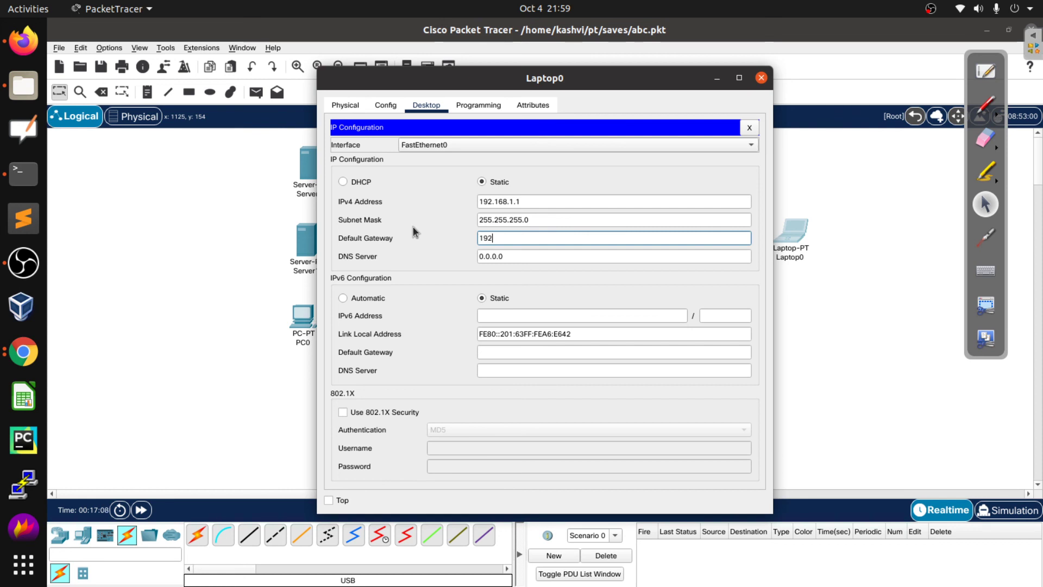
type(".168.1.100")
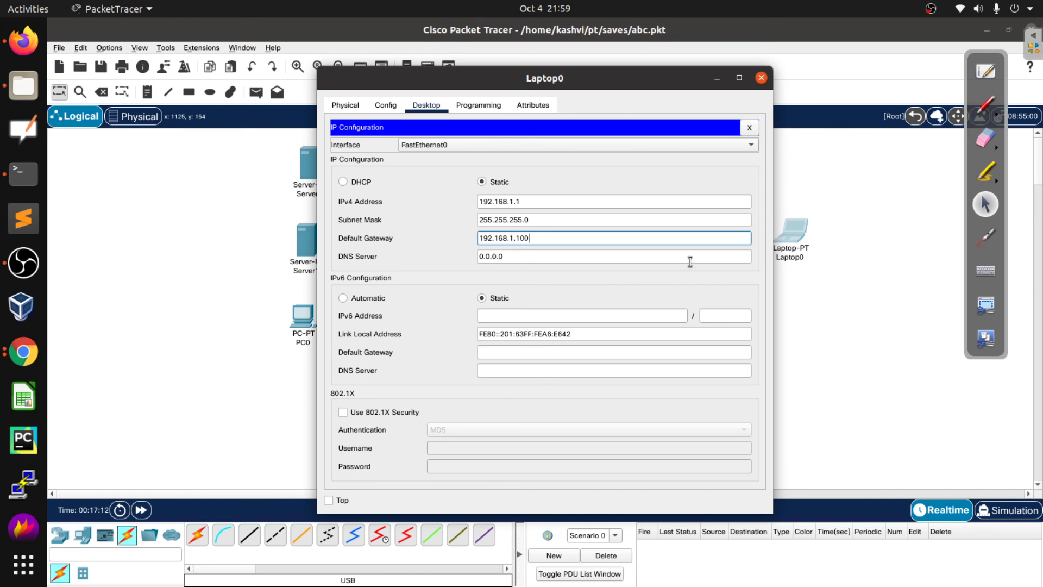
left_click(750, 127)
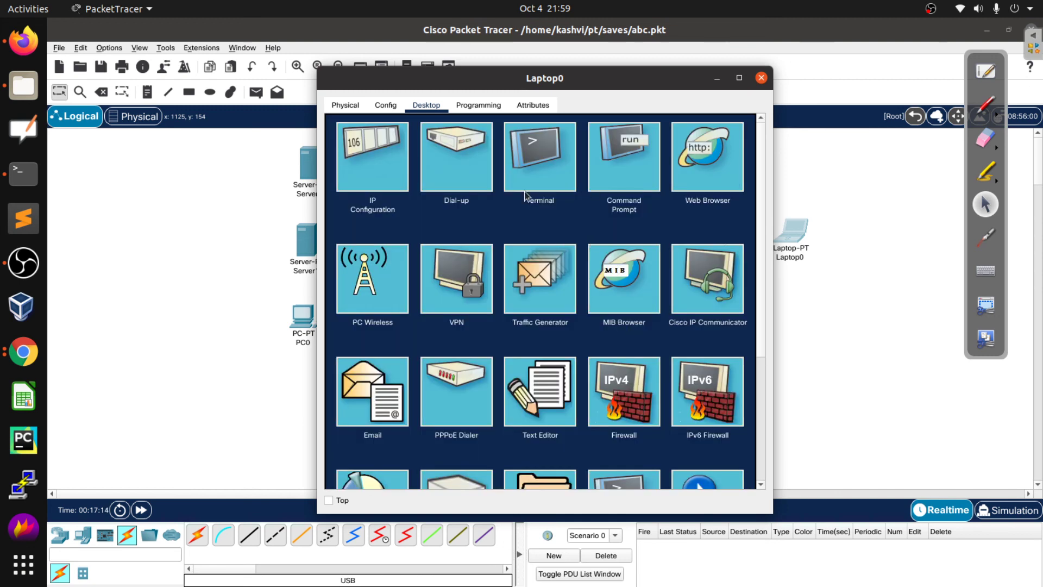
Run ipconfig in Laptop0's Command Prompt and highlight its IPv4 address, subnet mask and default gateway lines
left_click(643, 145)
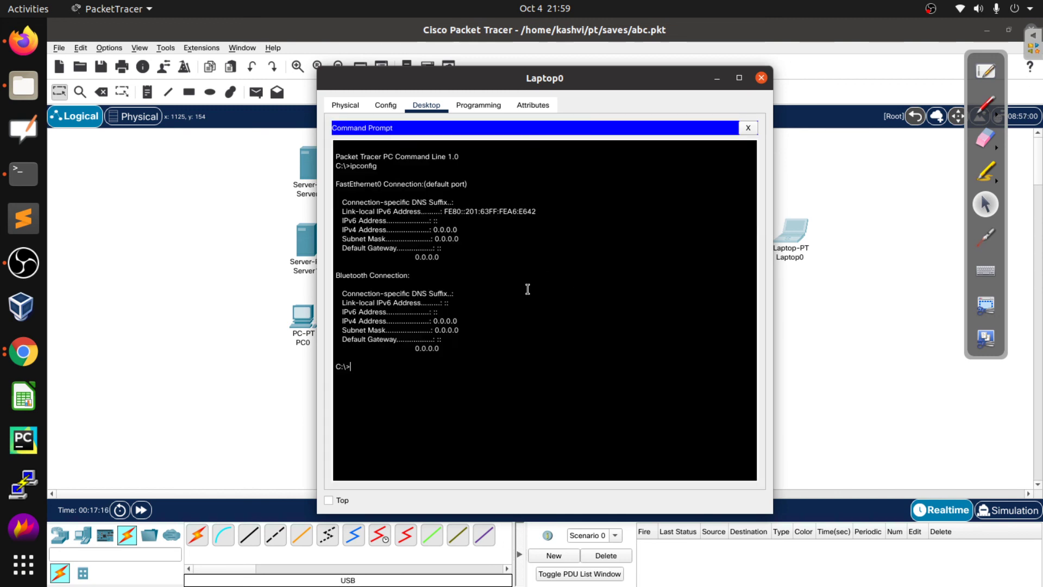
type("ipconfig")
key("Return")
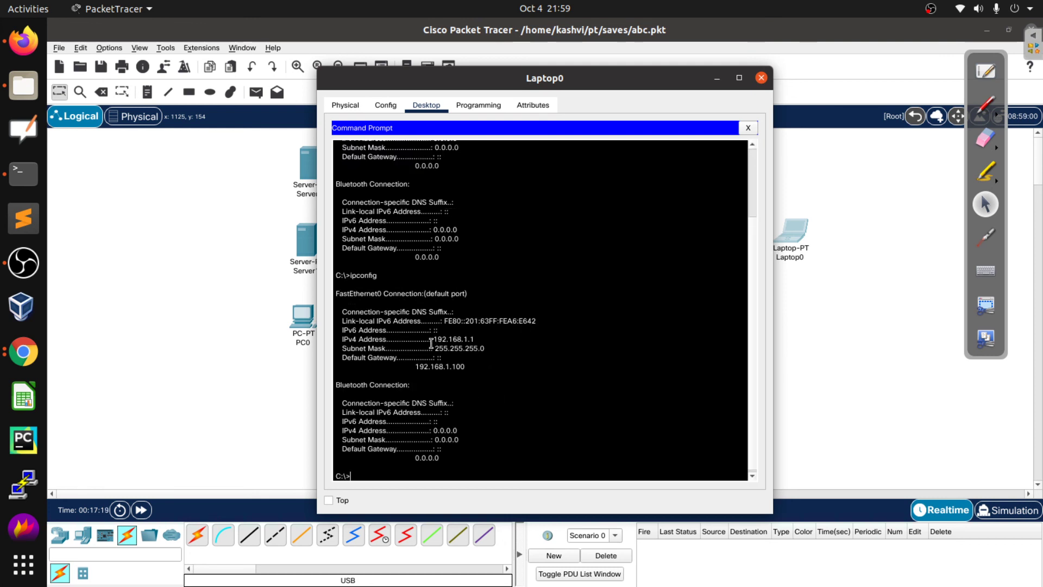
left_click_drag(431, 343, 491, 366)
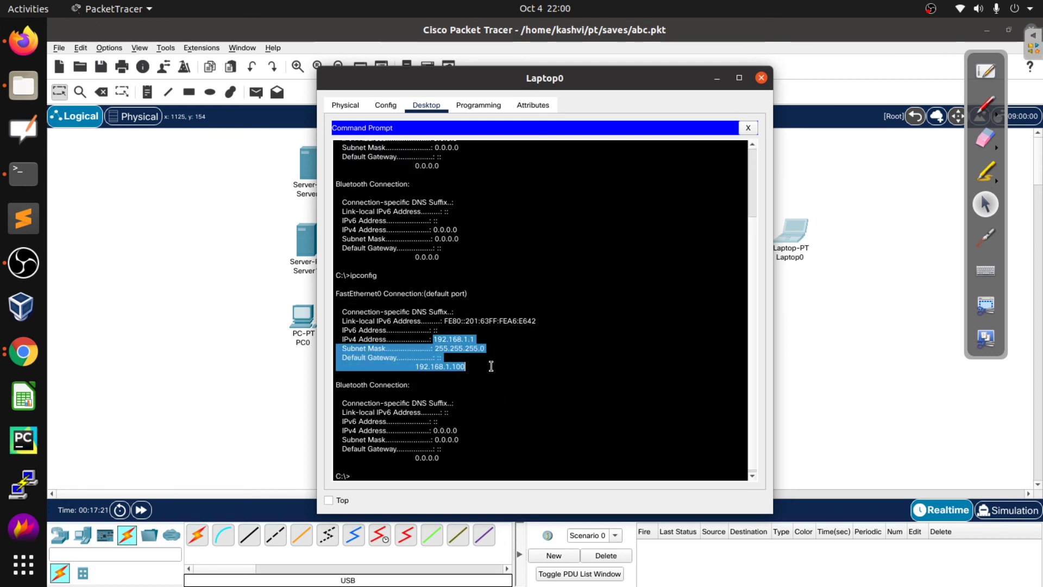
left_click(570, 390)
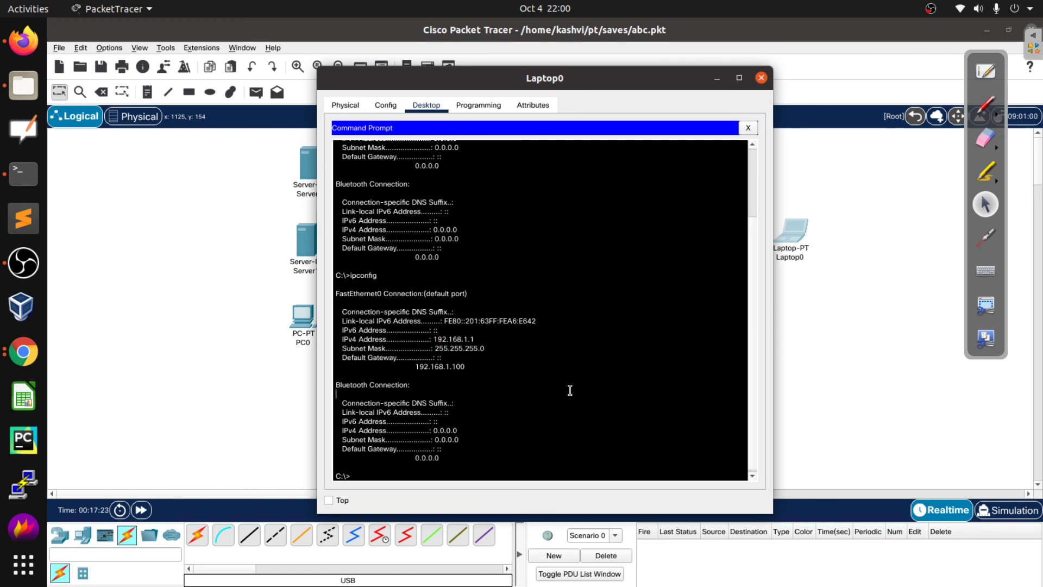
Ping 192.168.1.1 from Laptop0's Command Prompt and close the laptop's window
triple_click(554, 444)
left_click(526, 466)
left_click(368, 473)
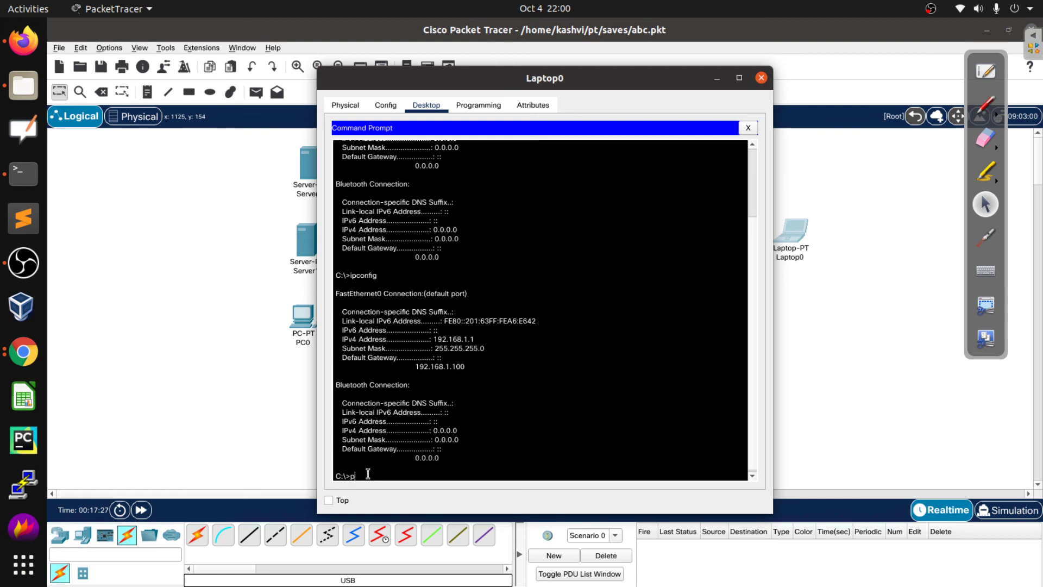
type("ping 192.168.1.1")
key("Return")
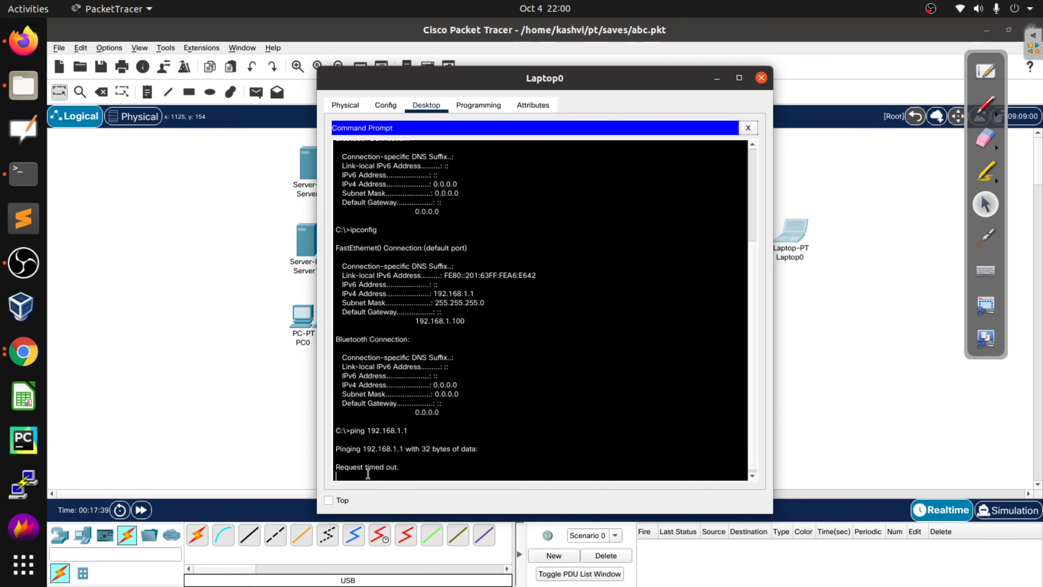
left_click(761, 78)
Reopen Laptop0 and switch its power off and back on in the physical device view
left_click(789, 235)
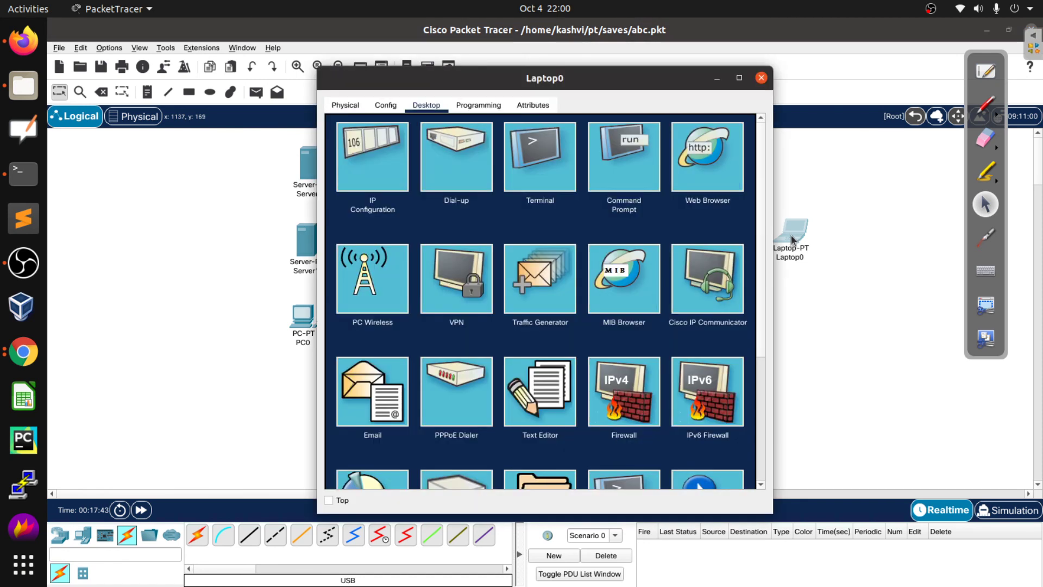
left_click(346, 105)
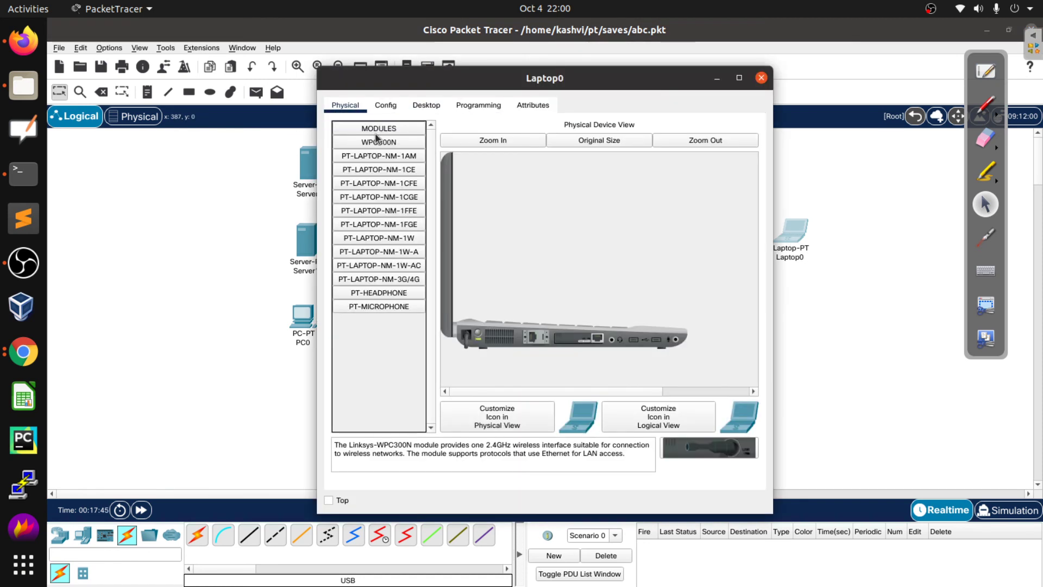
left_click(478, 333)
left_click(479, 333)
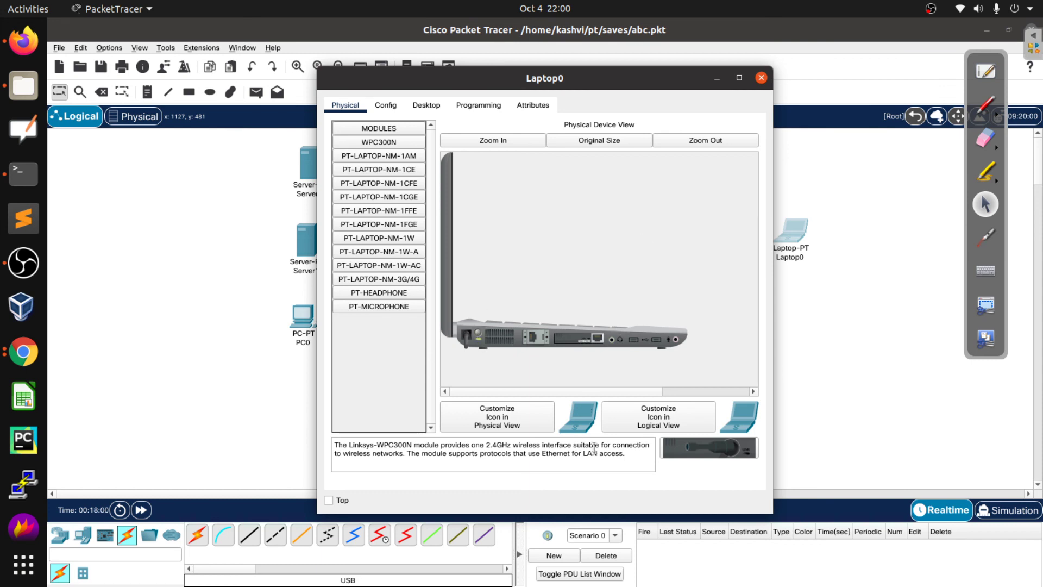
Try ifconfig in Laptop0's Command Prompt, and run ipconfig to check the addressing
left_click(430, 111)
left_click(634, 165)
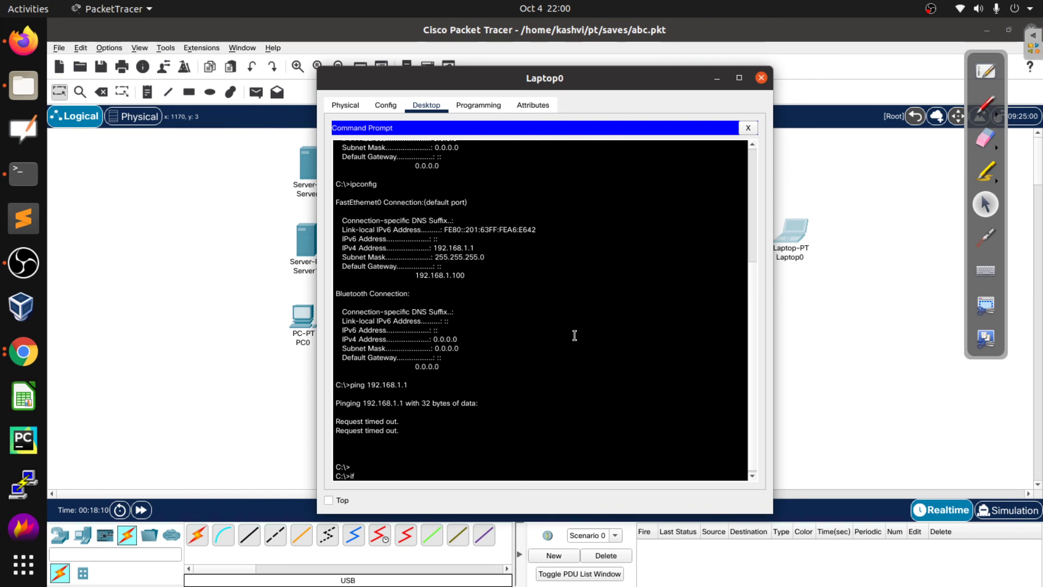
type("config")
key("Return")
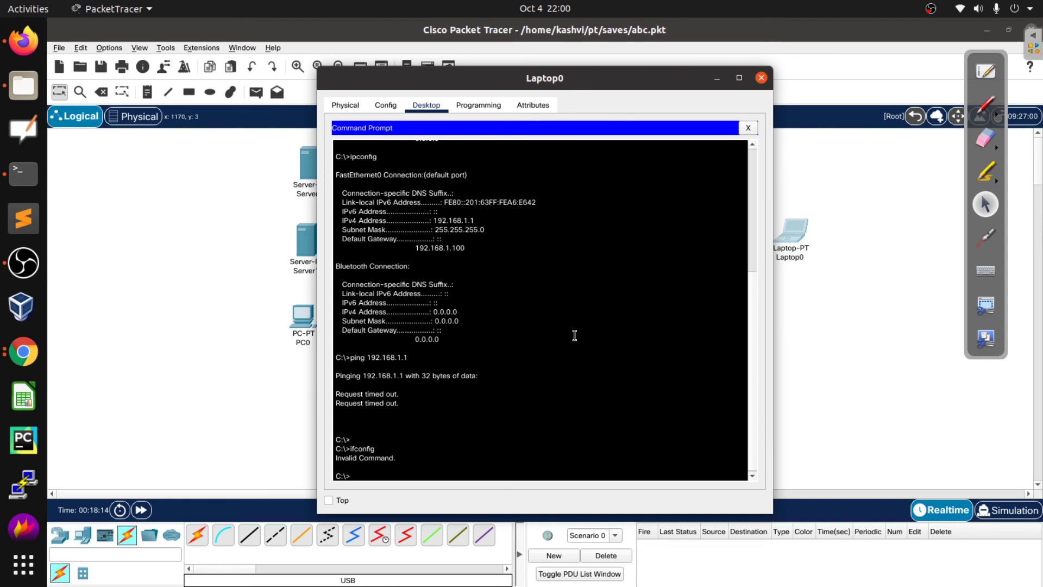
type("ipconfig")
key("Return")
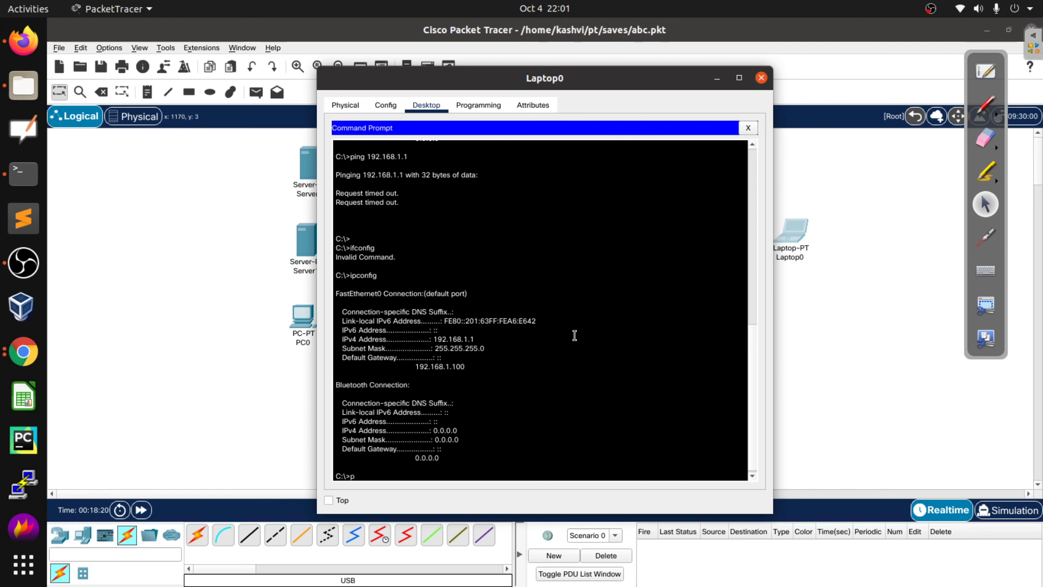
Ping Laptop0's own address, 192.168.1.1, once more and close the laptop's window
type("ping 192.168.1.1")
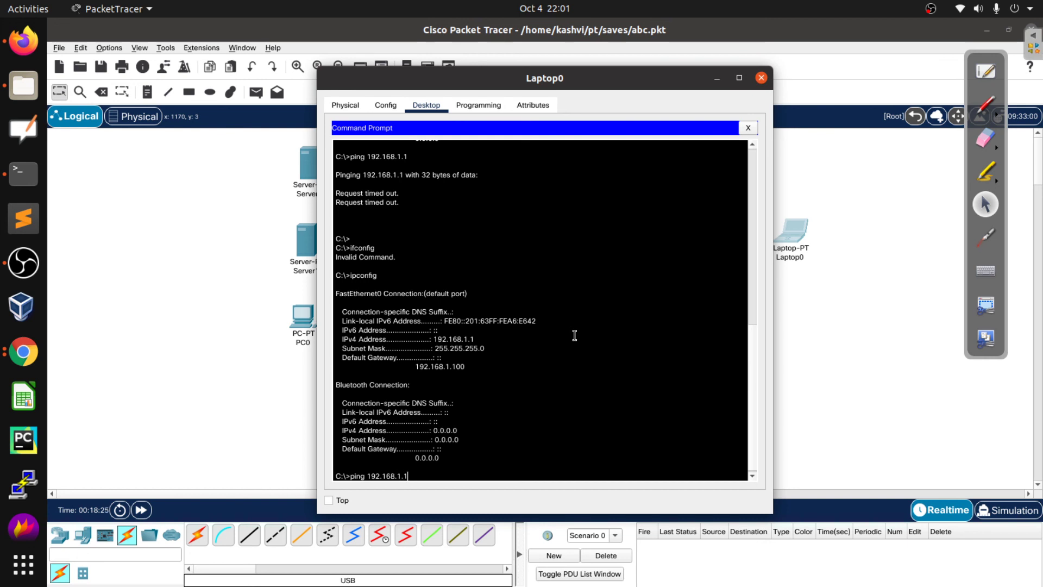
key("Return")
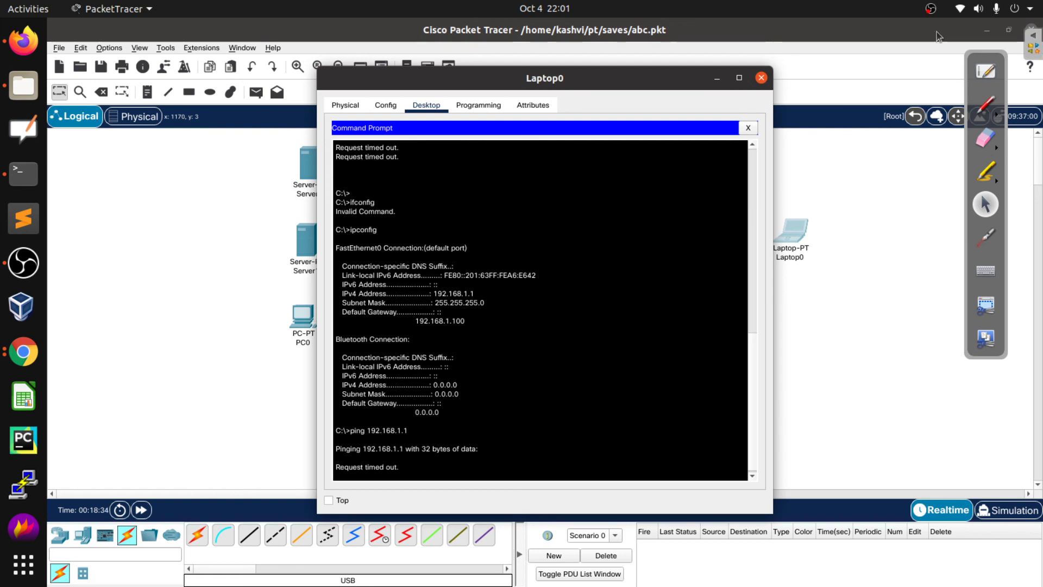
left_click(762, 78)
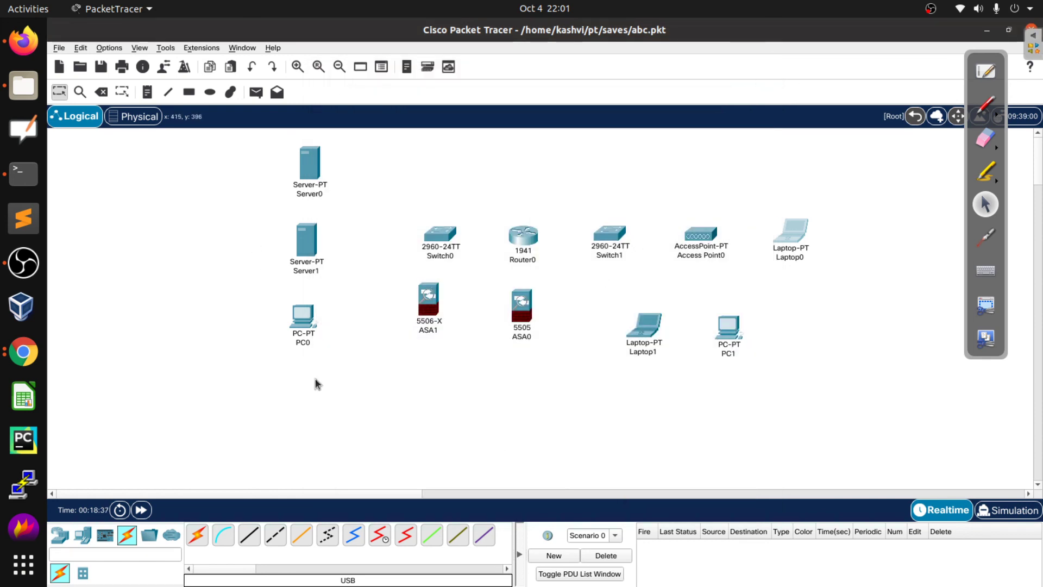
Give PC0 the static IPv4 address 192.168.1.2 with subnet mask 255.255.255.0, and close its window
left_click(303, 320)
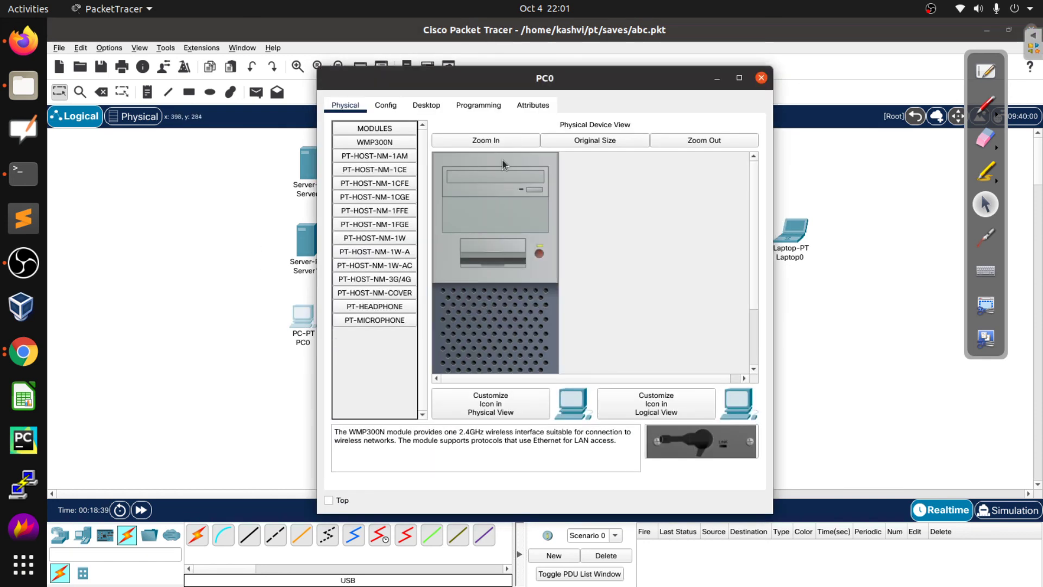
left_click(426, 105)
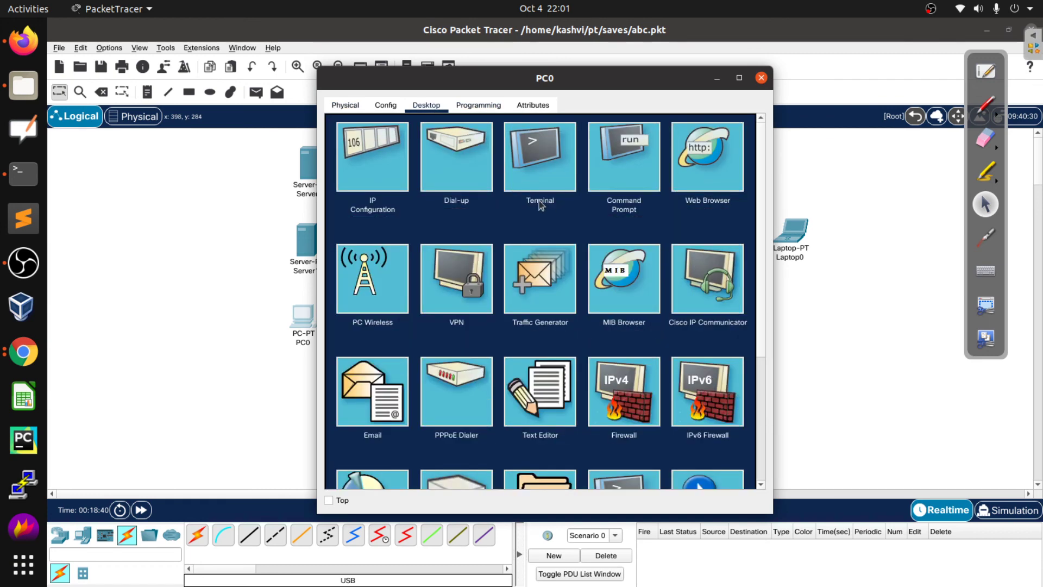
left_click(373, 175)
left_click(489, 201)
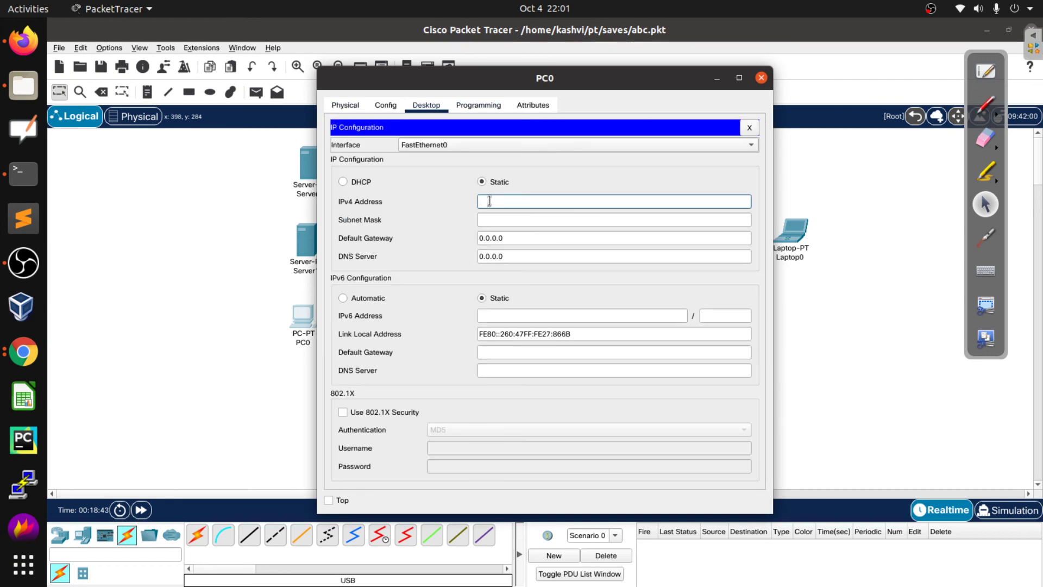
type("192.")
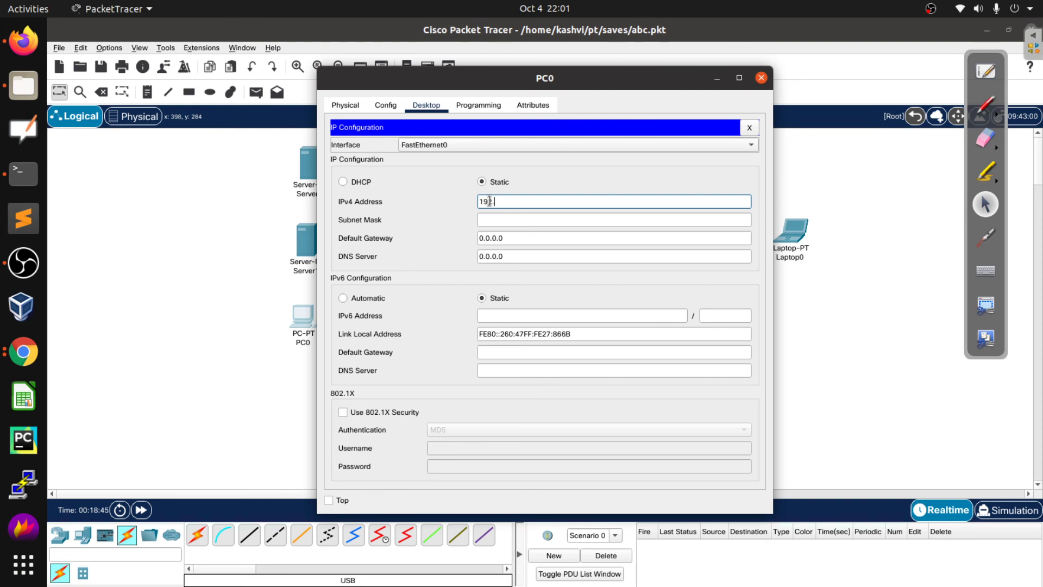
type("168.1.2")
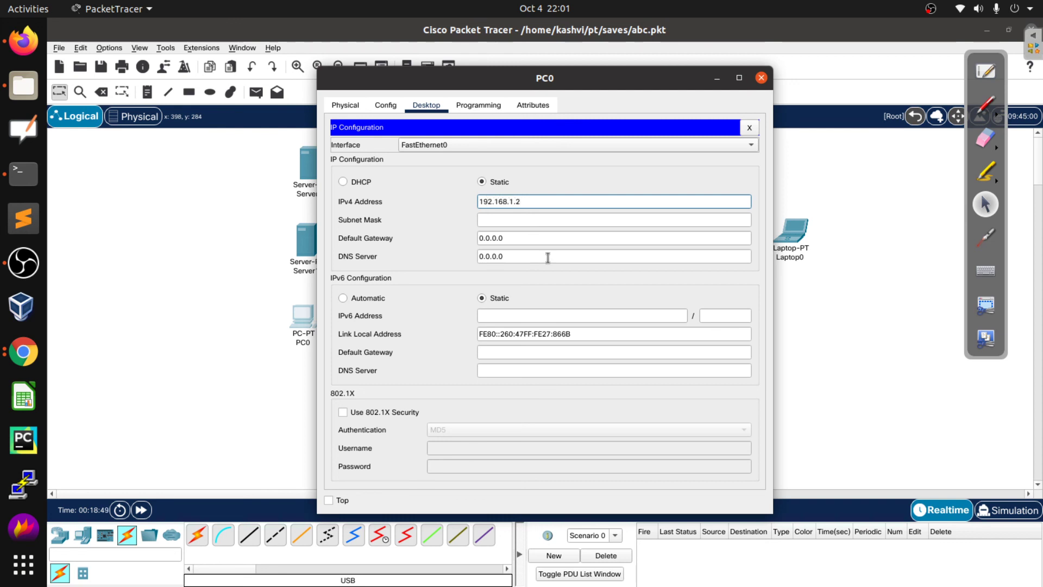
left_click(535, 220)
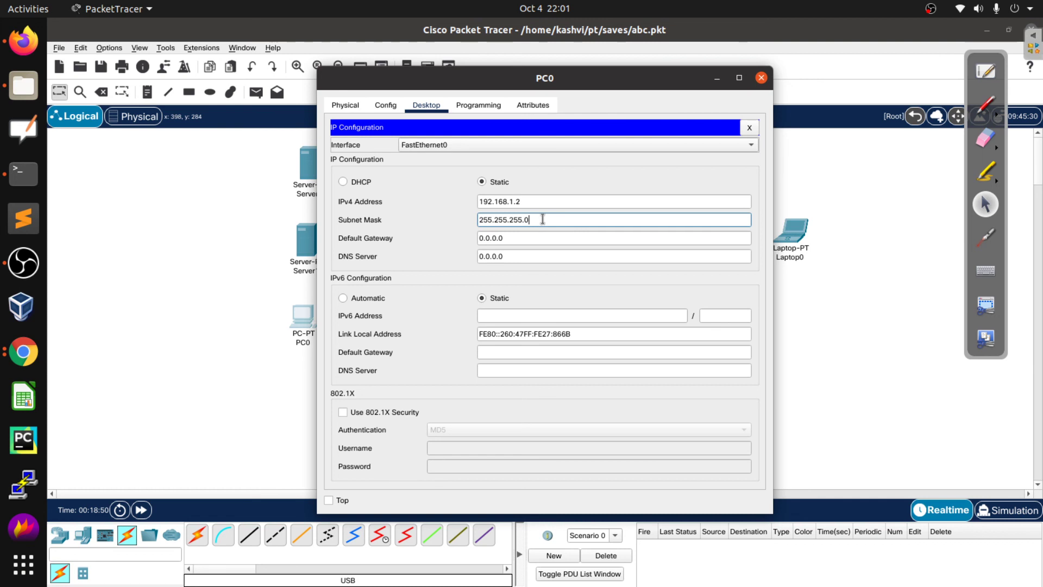
left_click(761, 78)
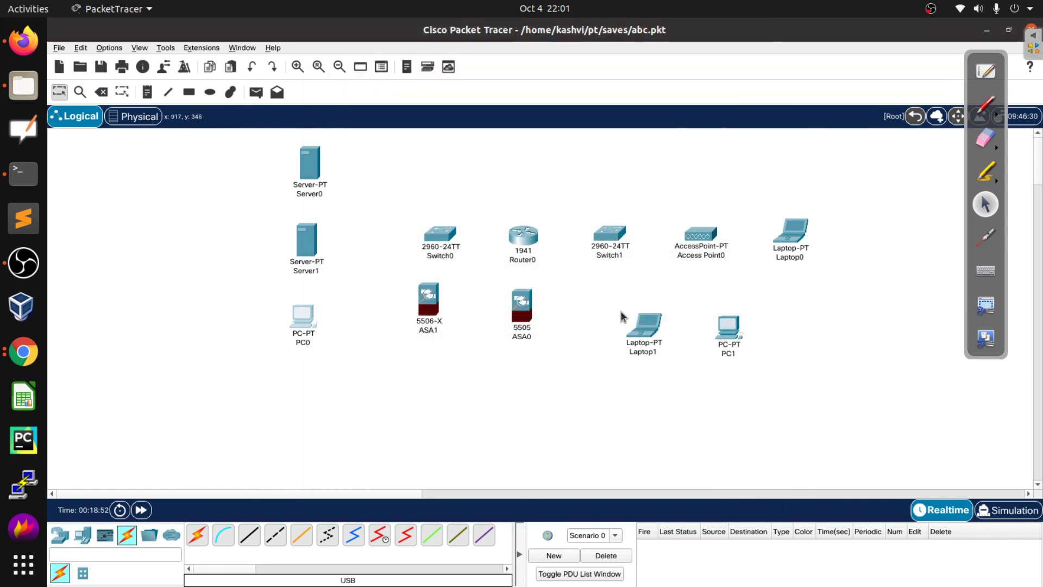
Reopen PC0 and run ipconfig in its Command Prompt to check the network configuration
left_click(299, 322)
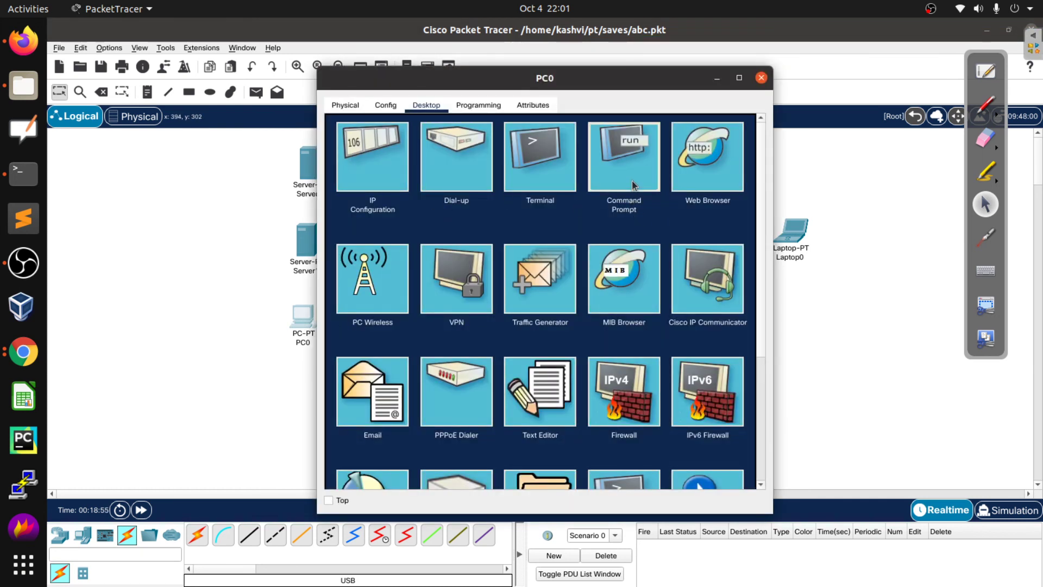
left_click(633, 185)
type("ip")
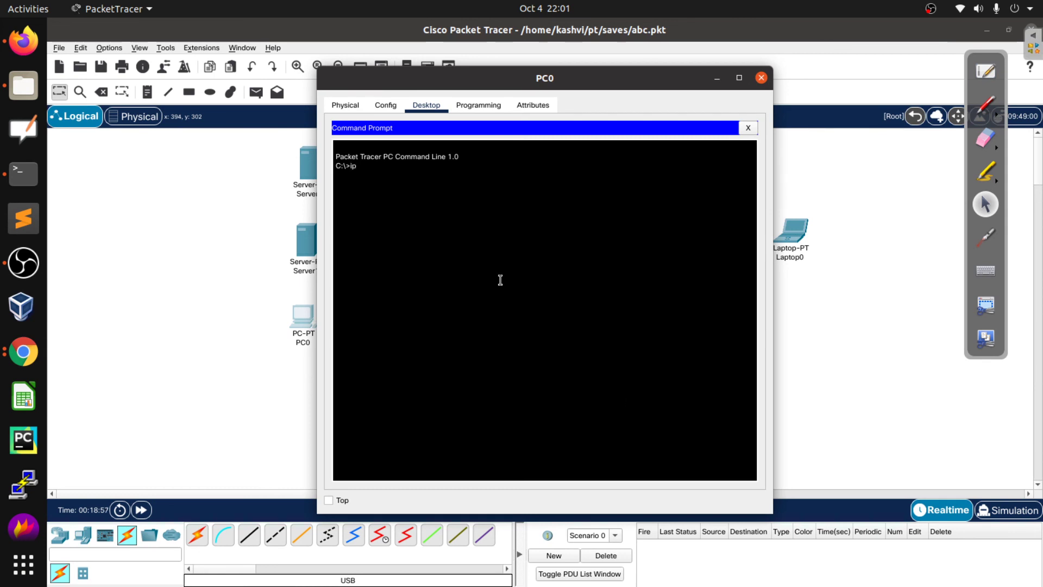
type("config")
key("Return")
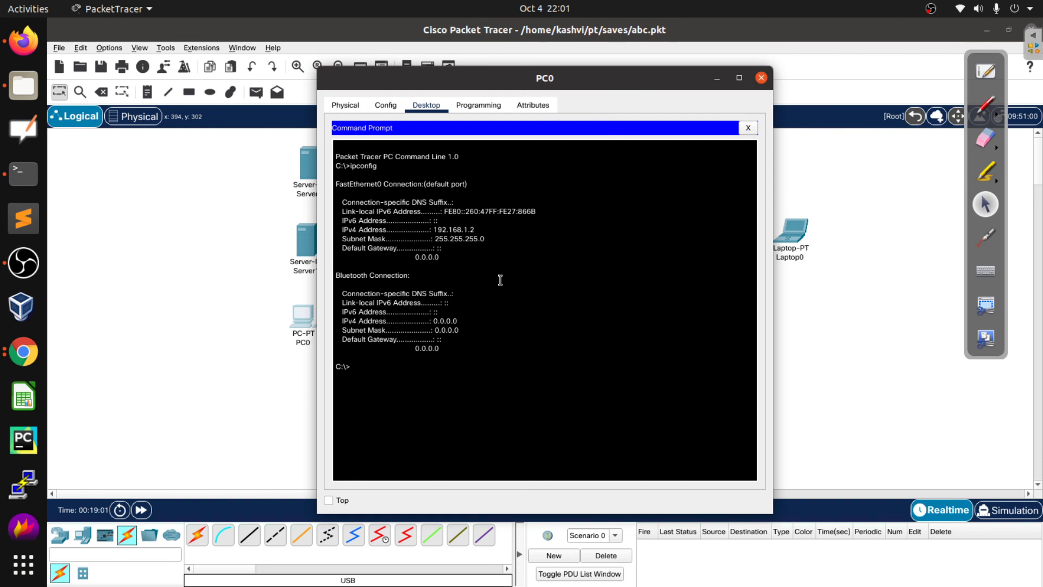
Ping PC0's own address, 192.168.1.2, from its Command Prompt
type("ping 192.168.1.1")
key("BackSpace")
type("2")
key("Return")
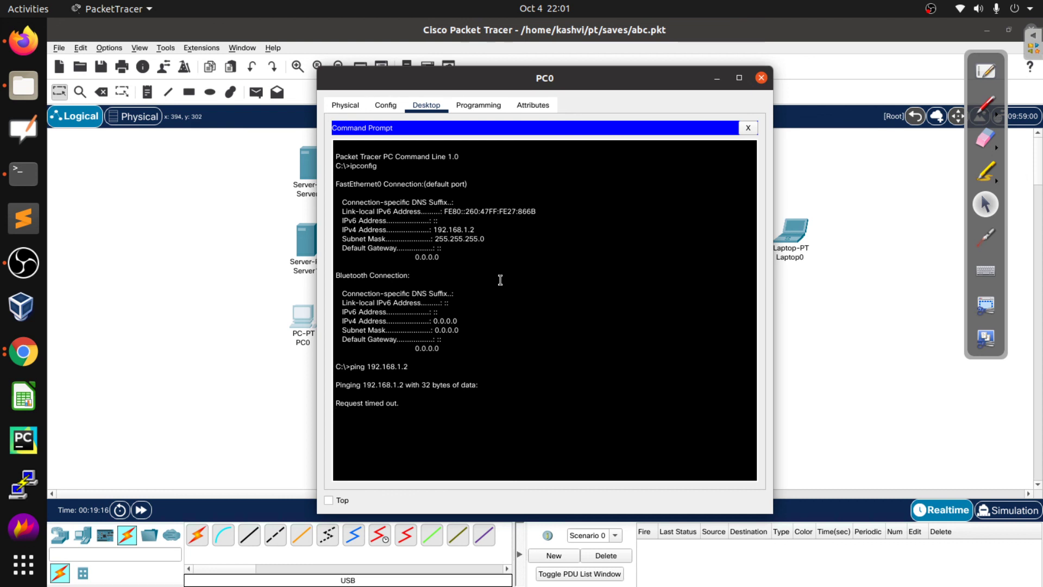
Close PC0's window, consult the Lab 1 Logical Connectivity slide in the presentation, and return to the Packet Tracer topology
left_click(762, 78)
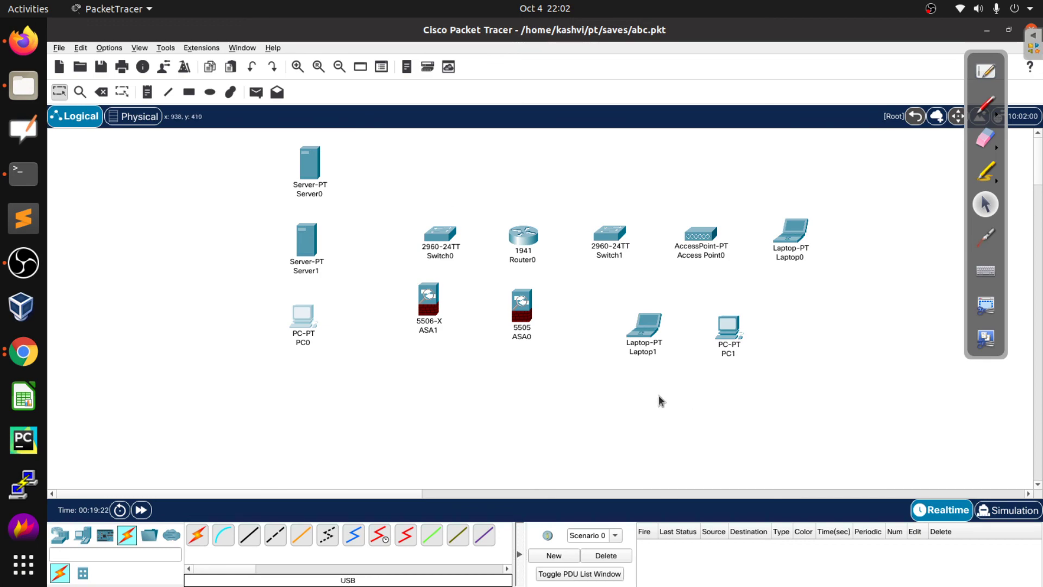
key("alt+Tab")
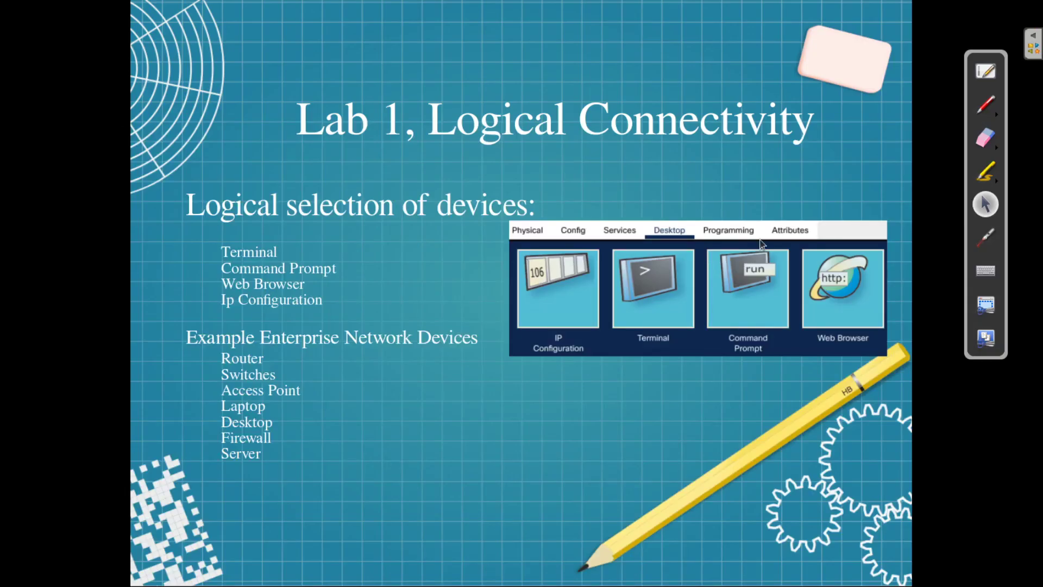
key("alt+Tab")
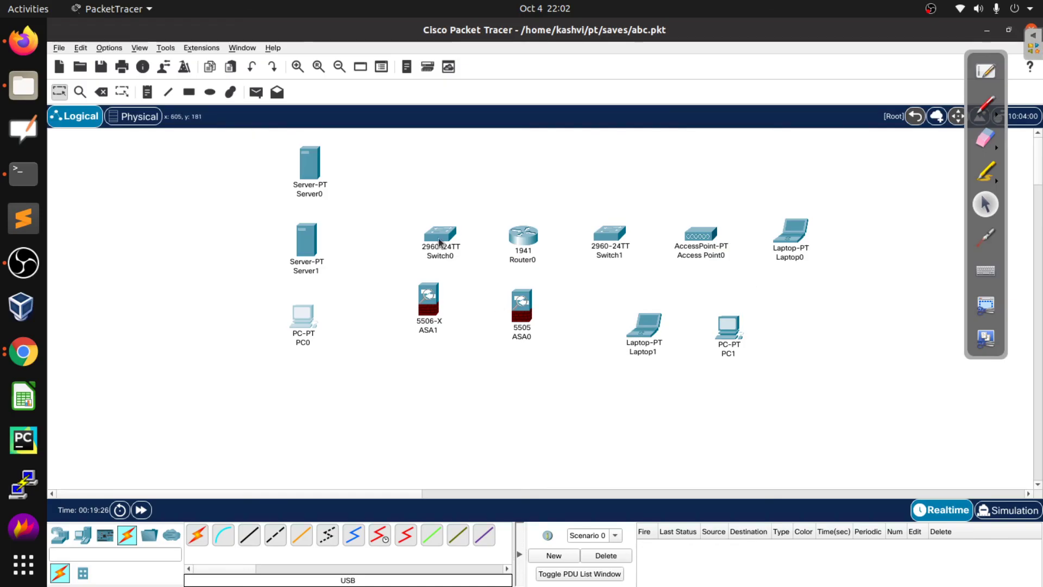
Examine the port configuration settings of PC0's Terminal tool and close the tool, keeping PC0's desktop tools open
left_click(301, 324)
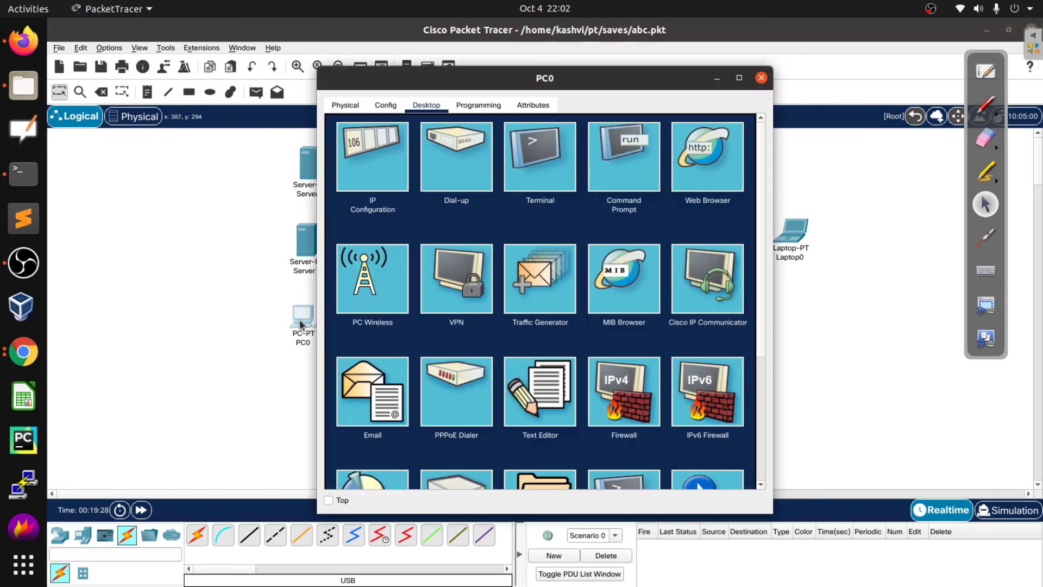
left_click(539, 177)
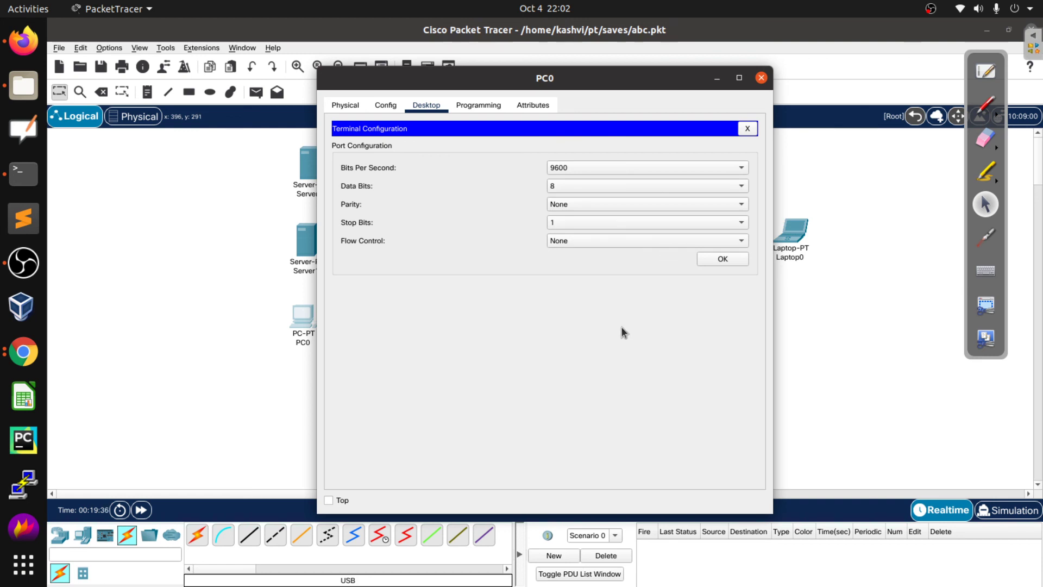
key("alt+F4")
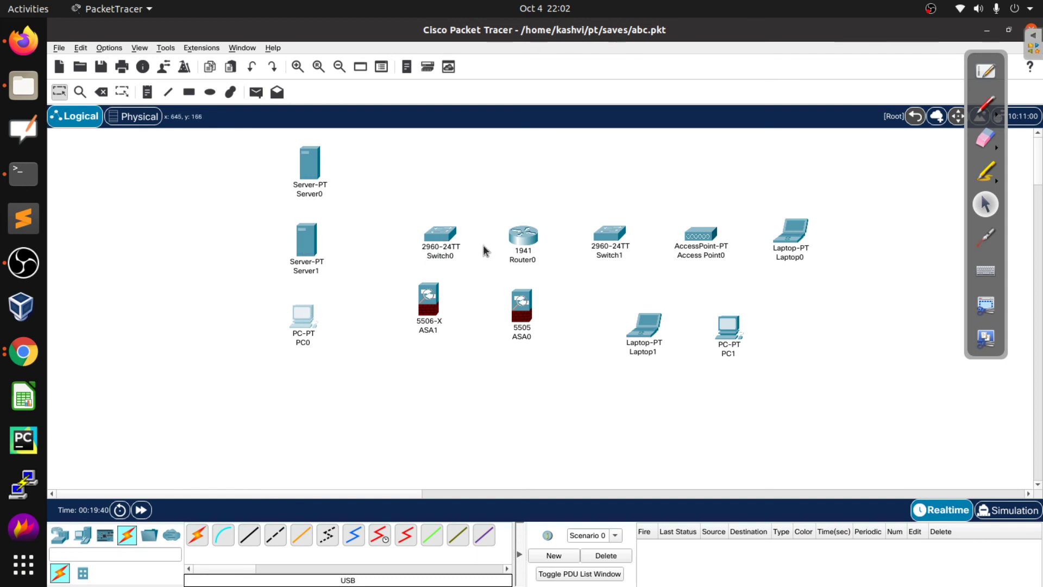
left_click(305, 315)
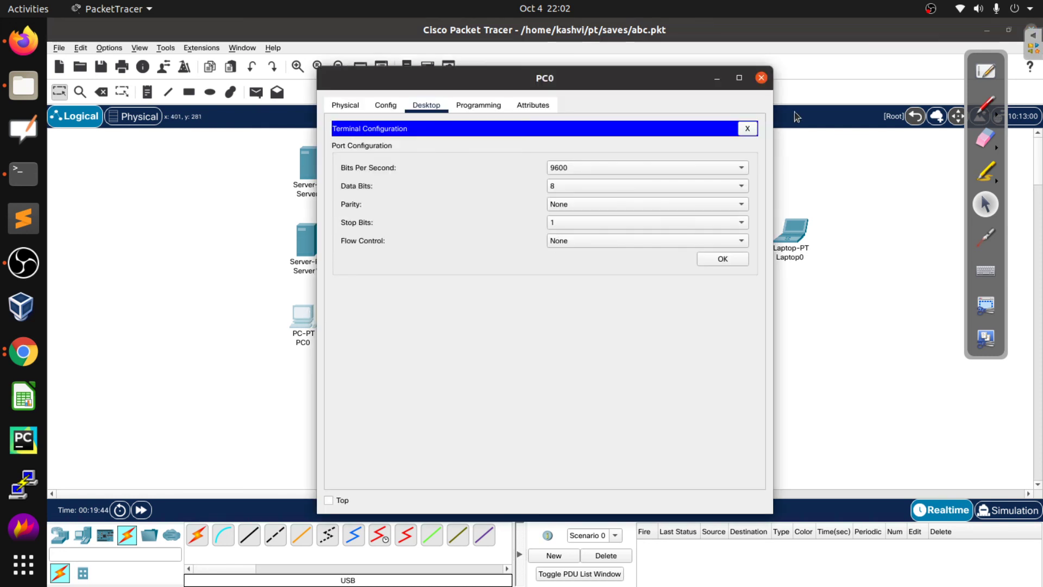
left_click(748, 129)
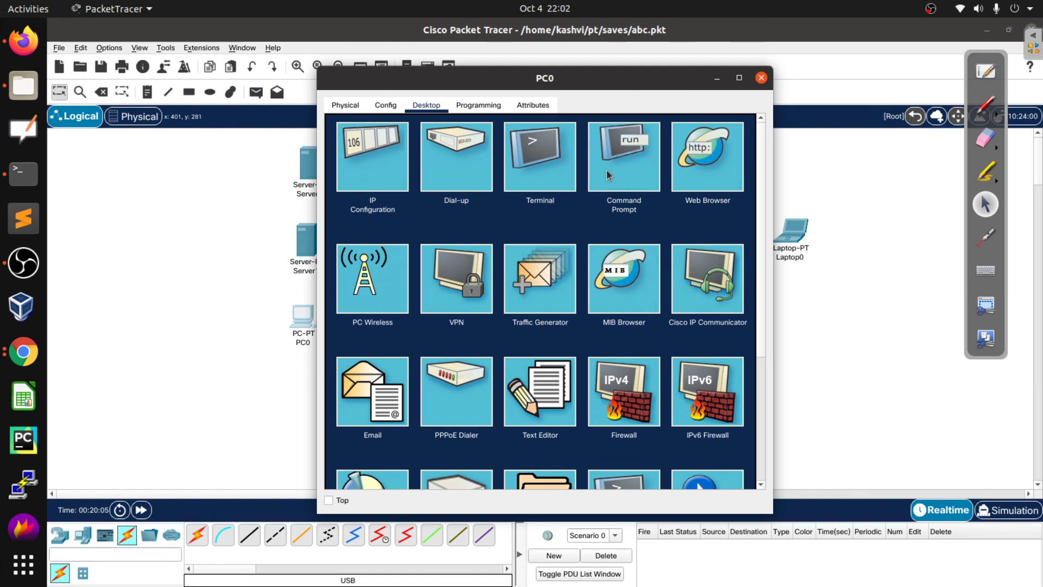
Switch to the Lab 1 presentation slide and on to the Google Meet call in Chrome
key("alt+Tab")
key("alt+Tab")
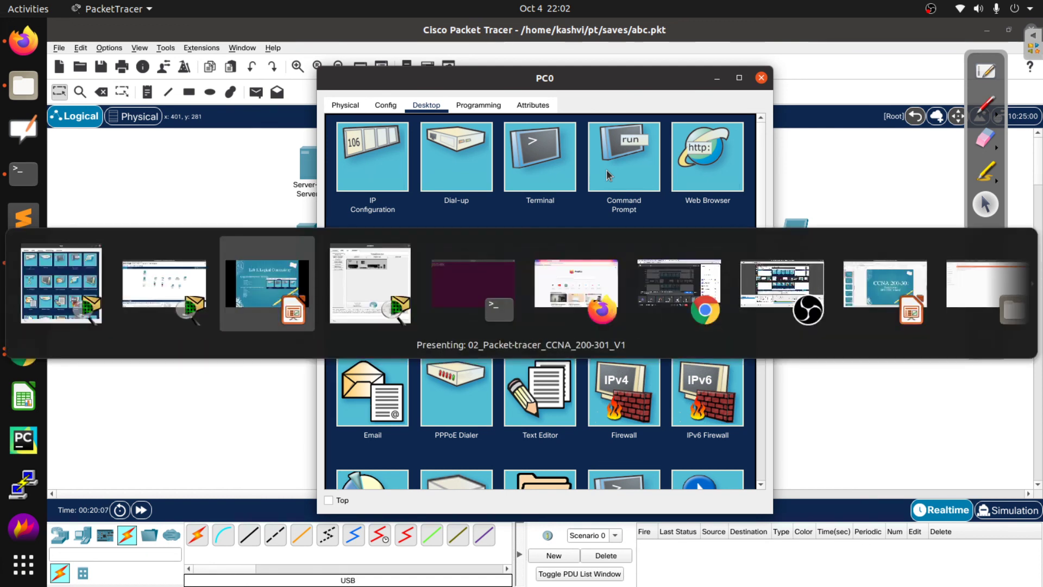
key("alt+Tab")
key("alt+Tab")
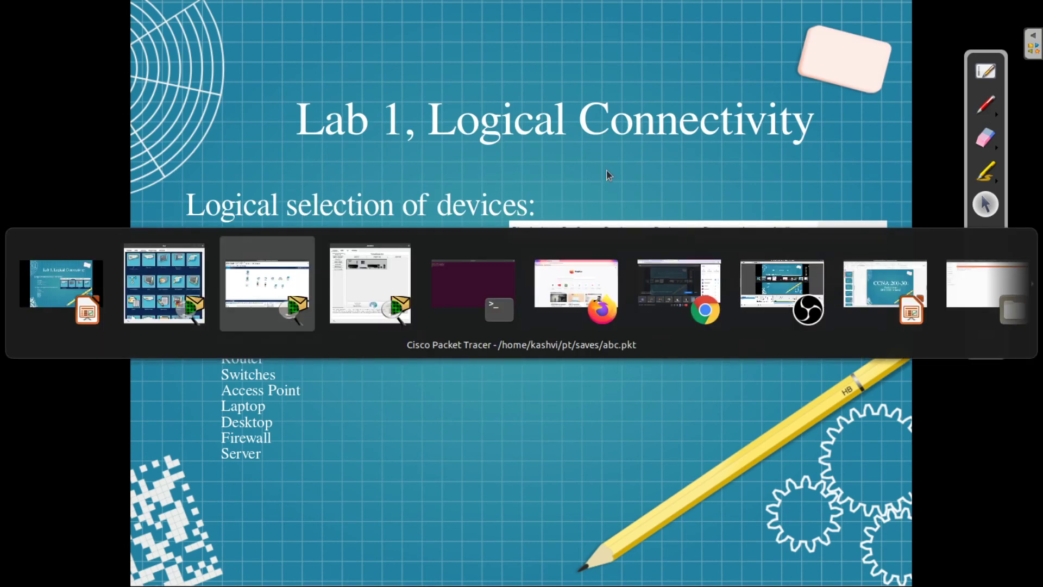
key("alt+Tab")
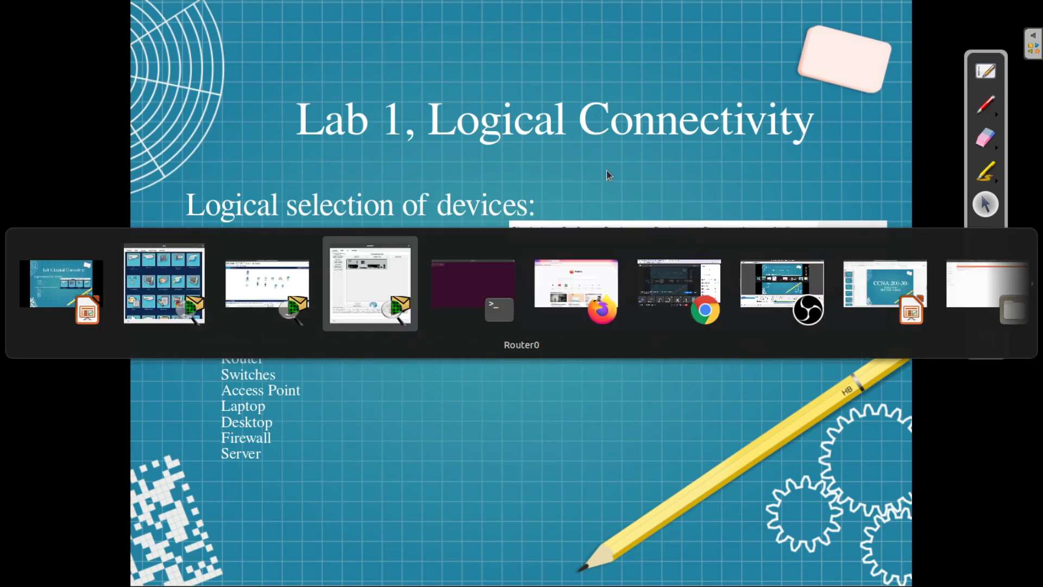
key("alt+Tab")
key("alt+Tab")
key("alt+Tab")
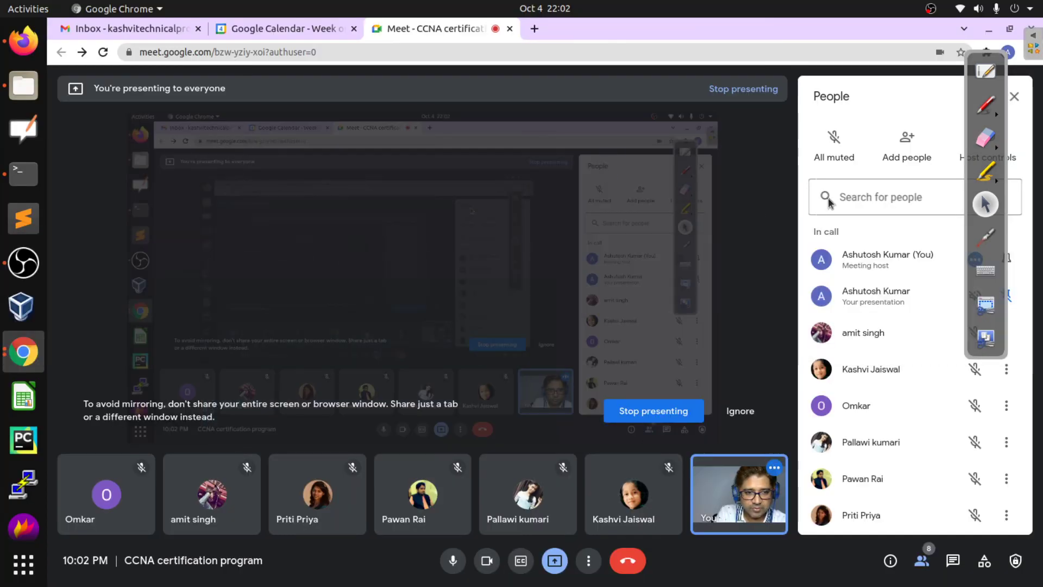
mouse_move(703, 230)
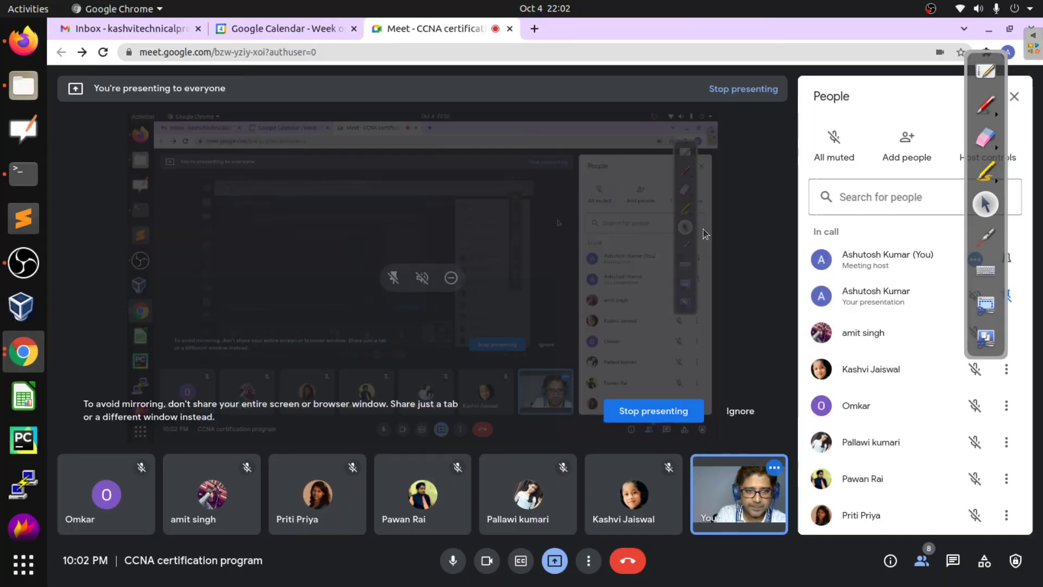